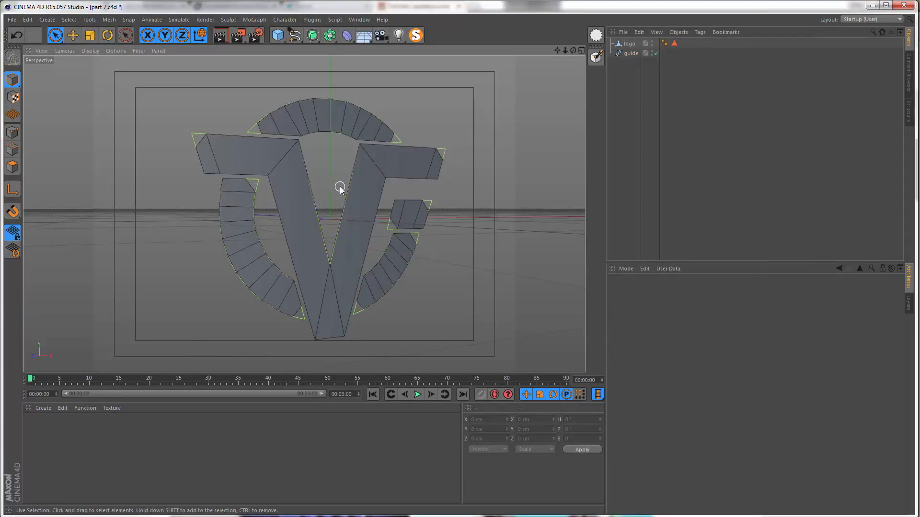
Step: Select all polygons of the logo object and hide the guide spline
{"action": "left_click", "coordinate": [630, 53]}
{"action": "left_click", "coordinate": [629, 45]}
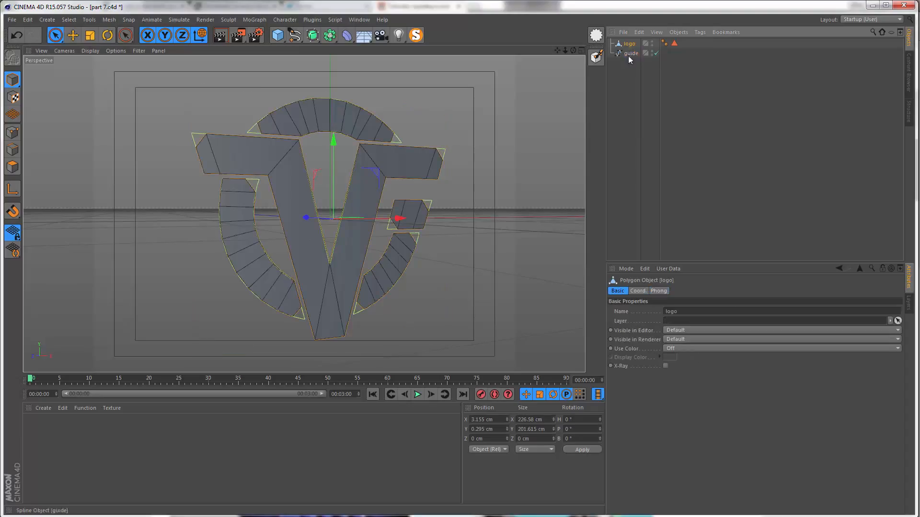
{"action": "left_click", "coordinate": [11, 166]}
{"action": "left_click_drag", "start_coordinate": [153, 158], "coordinate": [187, 197], "text": "alt"}
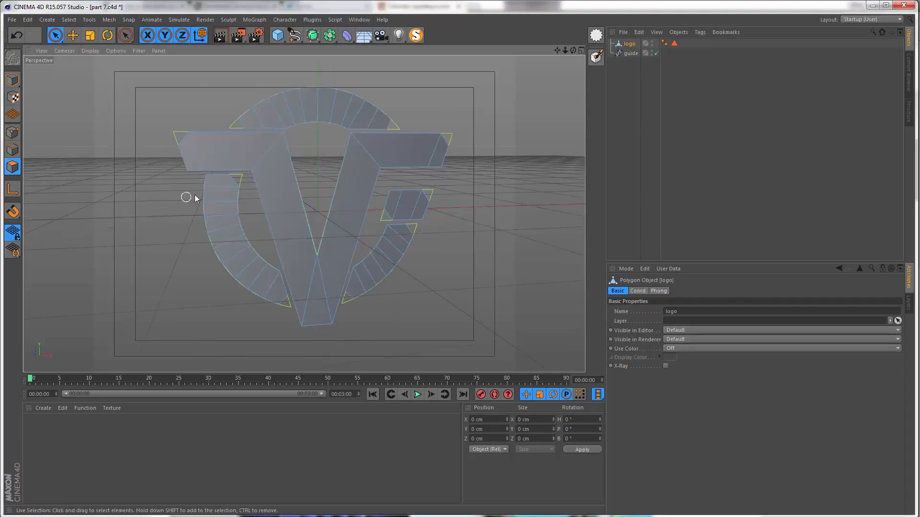
{"action": "left_click", "coordinate": [278, 189]}
{"action": "key", "text": "ctrl+a"}
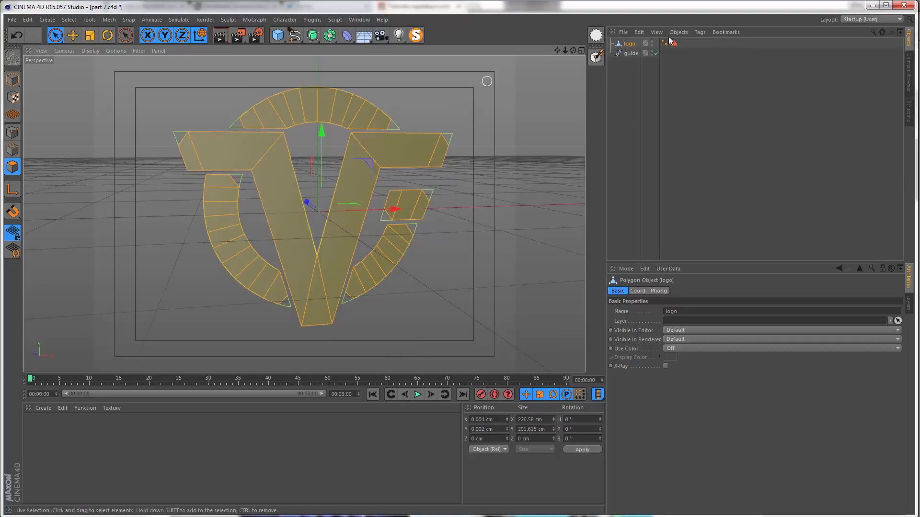
{"action": "left_click", "coordinate": [655, 53]}
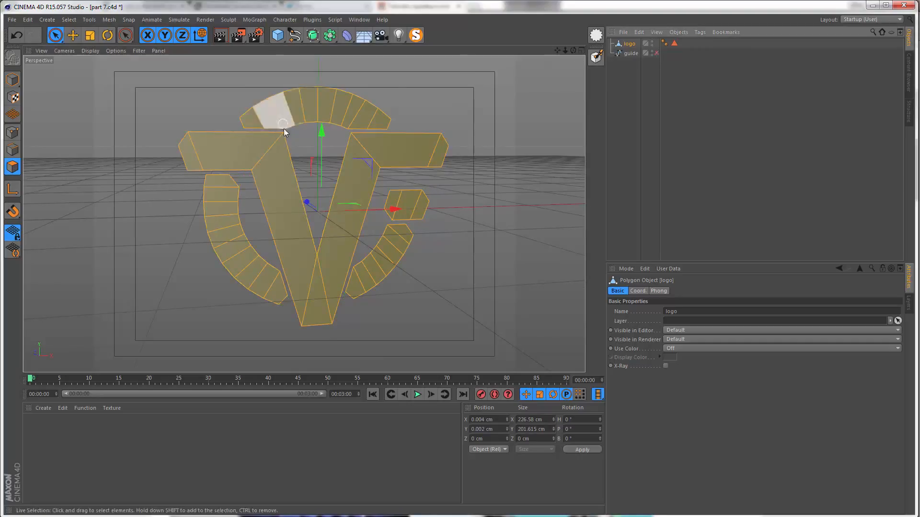
Step: Extrude all the selected logo polygons with an offset of 10 cm
{"action": "scroll", "coordinate": [271, 159], "scroll_direction": "up", "scroll_amount": 2}
{"action": "left_click_drag", "start_coordinate": [271, 159], "coordinate": [295, 155], "text": "alt"}
{"action": "right_click", "coordinate": [267, 163]}
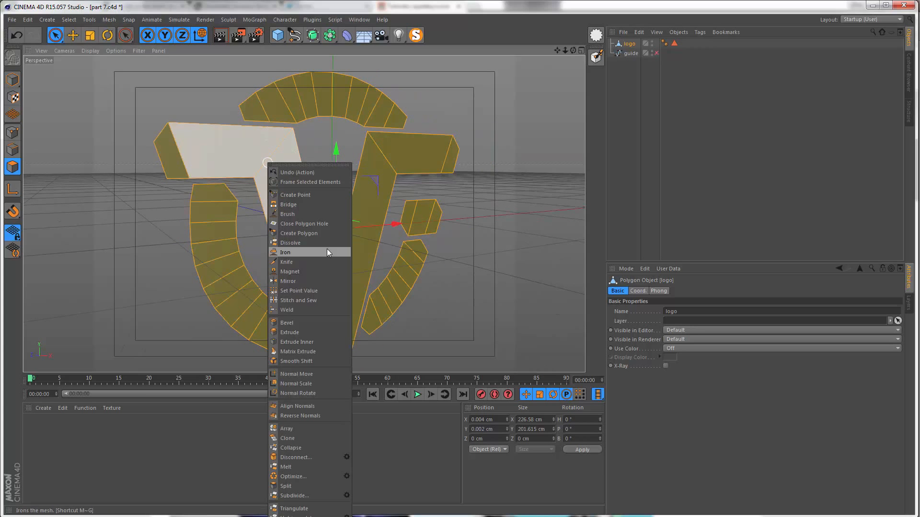
{"action": "left_click", "coordinate": [303, 335]}
{"action": "left_click_drag", "start_coordinate": [277, 244], "coordinate": [391, 298], "text": "alt"}
{"action": "left_click_drag", "start_coordinate": [390, 298], "coordinate": [681, 303]}
{"action": "double_click", "coordinate": [679, 321]}
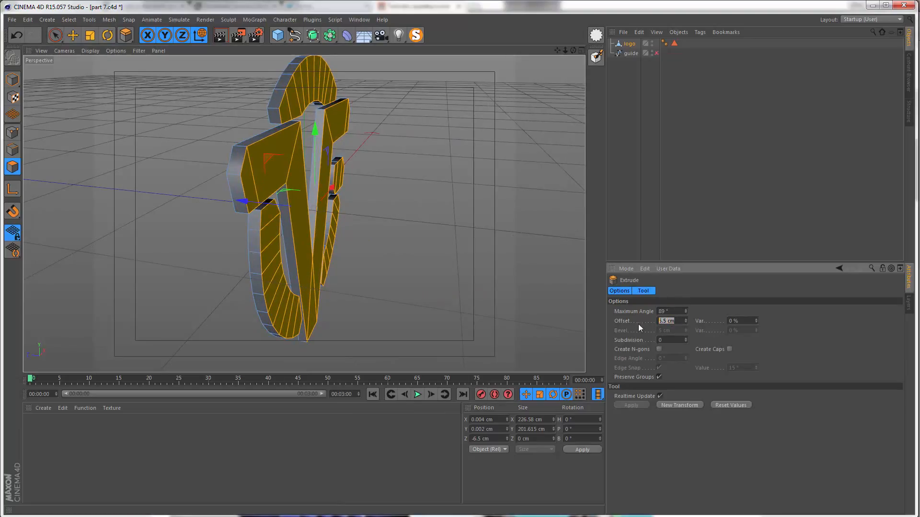
{"action": "type", "text": "10"}
{"action": "key", "text": "Return"}
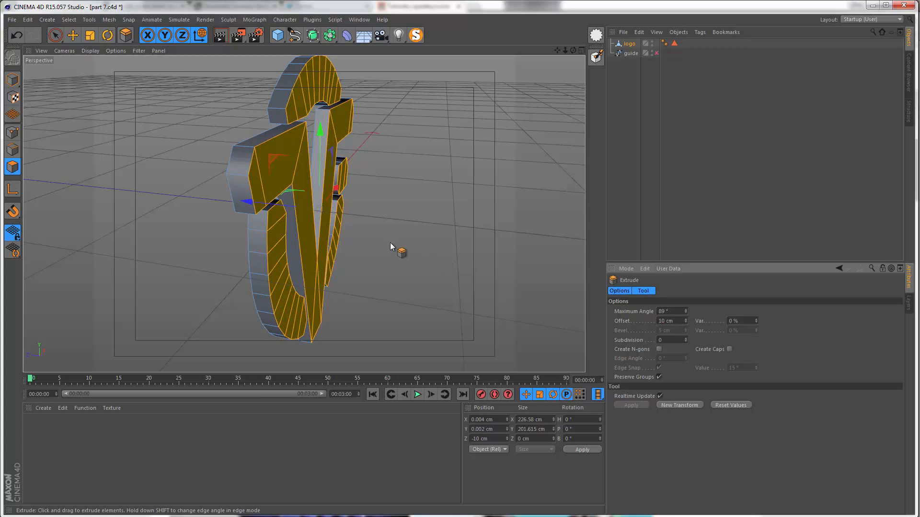
Step: Inset the logo's front faces using Extrude Inner with an offset of 5 cm
{"action": "left_click_drag", "start_coordinate": [353, 208], "coordinate": [278, 242], "text": "alt"}
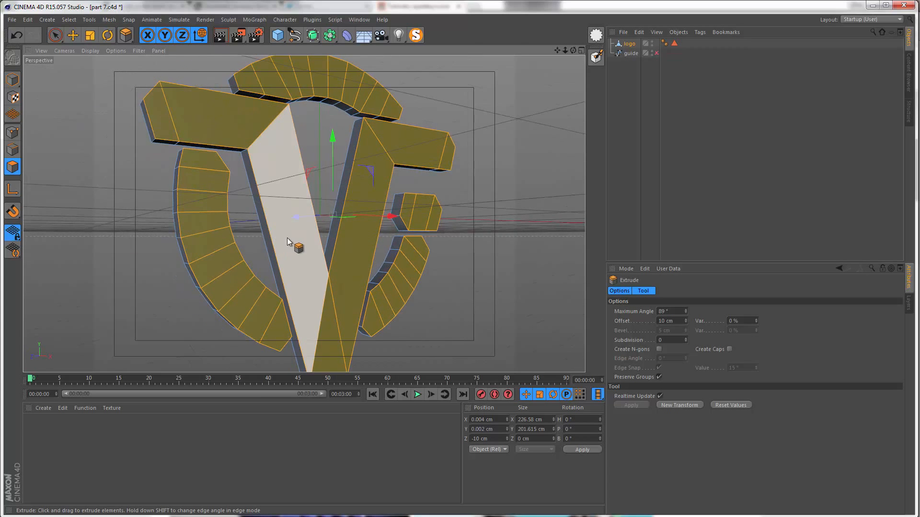
{"action": "right_click", "coordinate": [286, 238]}
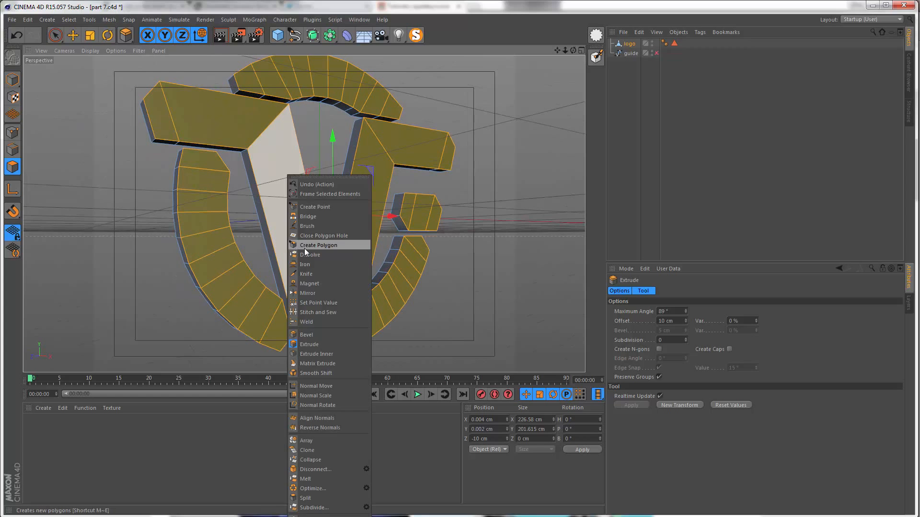
{"action": "left_click", "coordinate": [305, 355]}
{"action": "left_click_drag", "start_coordinate": [314, 267], "coordinate": [351, 281], "text": "alt"}
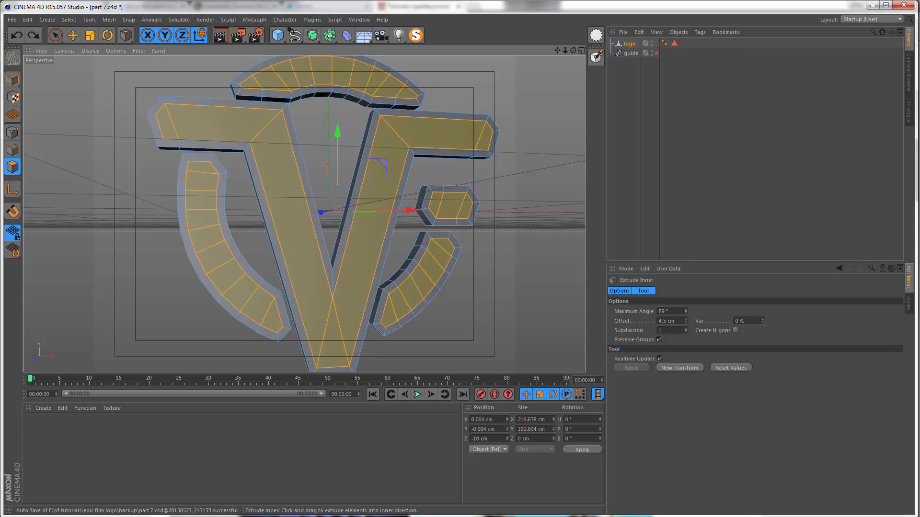
{"action": "key", "text": "ctrl+z"}
{"action": "left_click", "coordinate": [678, 321]}
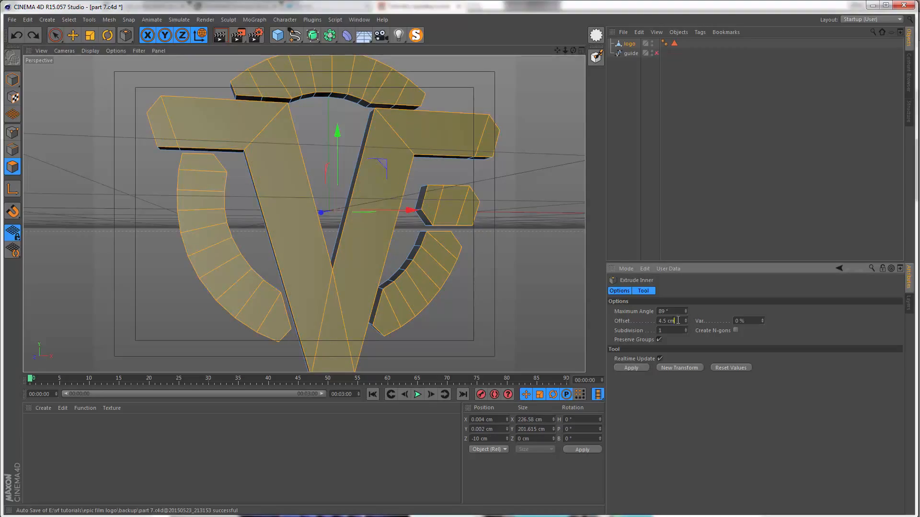
{"action": "type", "text": "5"}
{"action": "key", "text": "Return"}
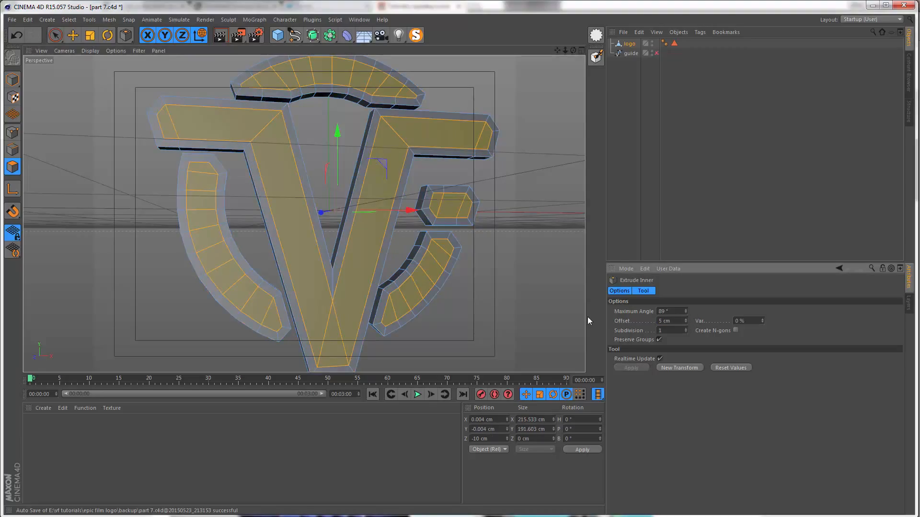
Step: Activate the Knife tool and set its mode to Loop
{"action": "mouse_move", "coordinate": [315, 283]}
{"action": "left_mouse_down", "text": "alt"}
{"action": "mouse_move", "coordinate": [329, 297]}
{"action": "mouse_move", "coordinate": [318, 297]}
{"action": "left_mouse_up", "text": "alt"}
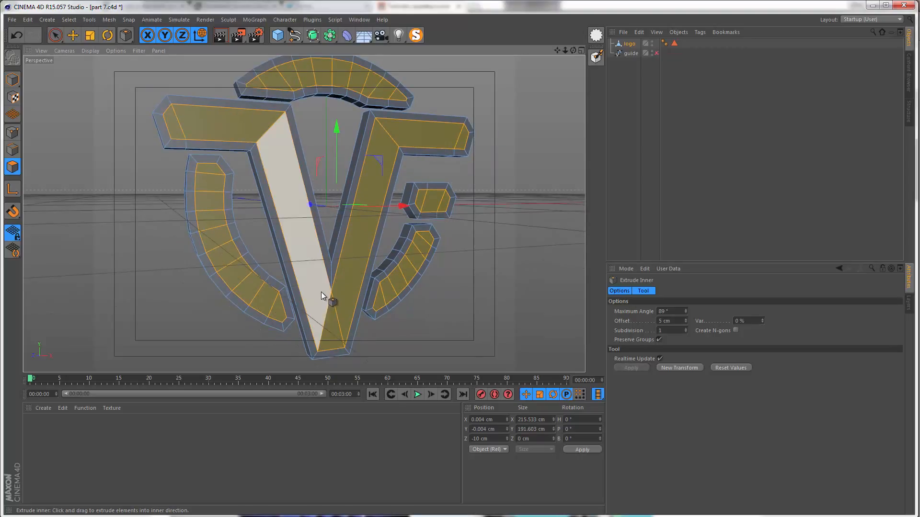
{"action": "key", "text": "m"}
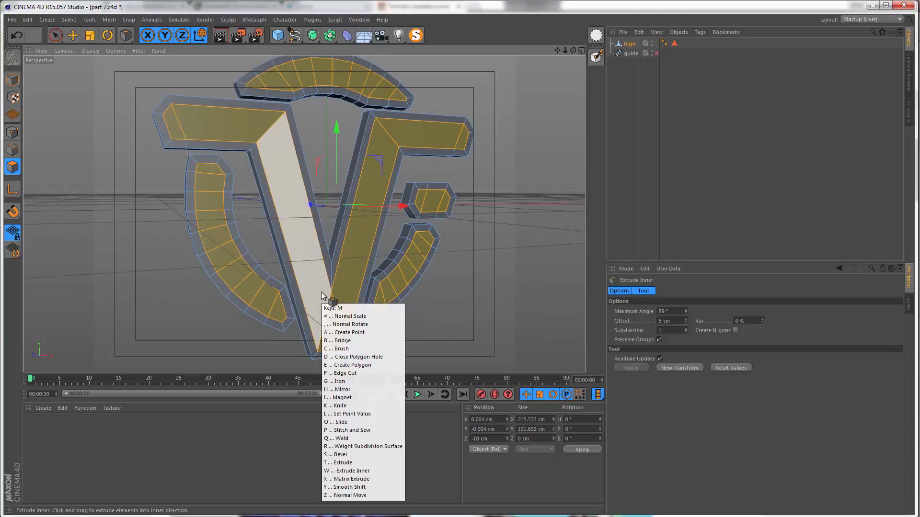
{"action": "key", "text": "k"}
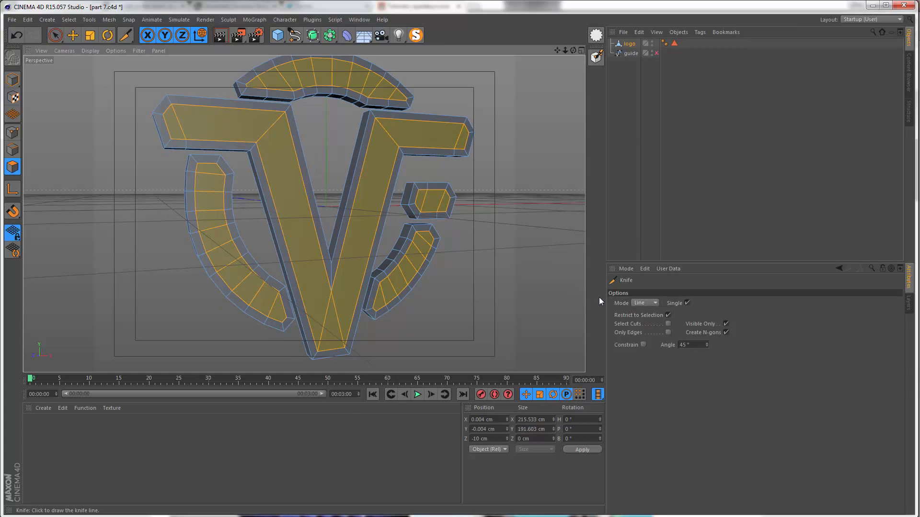
{"action": "left_click", "coordinate": [633, 304]}
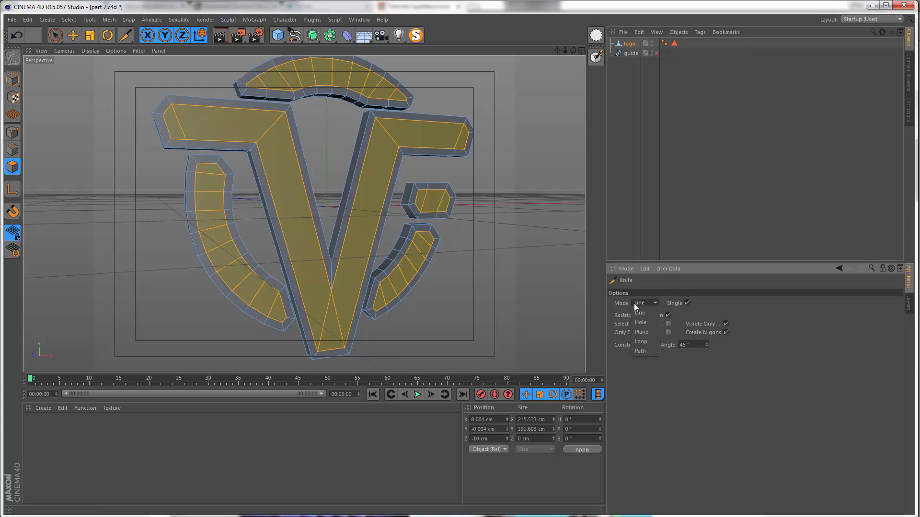
{"action": "left_click", "coordinate": [640, 342]}
{"action": "scroll", "coordinate": [222, 138], "scroll_direction": "up", "scroll_amount": 6}
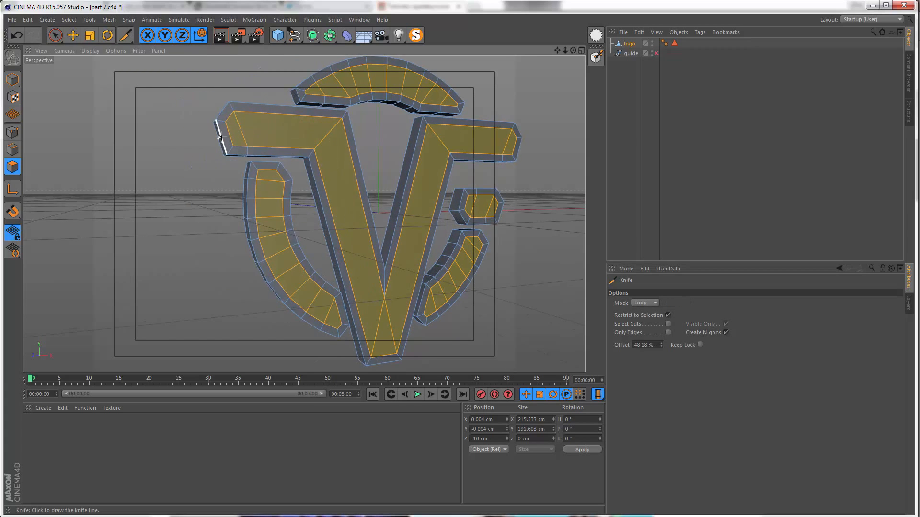
{"action": "middle_click_drag", "start_coordinate": [255, 114], "coordinate": [247, 161], "text": "alt"}
{"action": "scroll", "coordinate": [257, 129], "scroll_direction": "up", "scroll_amount": 3}
{"action": "mouse_move", "coordinate": [236, 197]}
{"action": "left_mouse_down", "text": "alt"}
{"action": "mouse_move", "coordinate": [236, 150]}
{"action": "mouse_move", "coordinate": [252, 120]}
{"action": "mouse_move", "coordinate": [207, 131]}
{"action": "mouse_move", "coordinate": [210, 191]}
{"action": "mouse_move", "coordinate": [236, 215]}
{"action": "mouse_move", "coordinate": [256, 218]}
{"action": "left_mouse_up", "text": "alt"}
{"action": "key", "text": "space"}
{"action": "key", "text": "ctrl+z"}
Step: Loop-select the inset border polygons around the front face of every logo piece
{"action": "key", "text": "u"}
{"action": "key", "text": "l"}
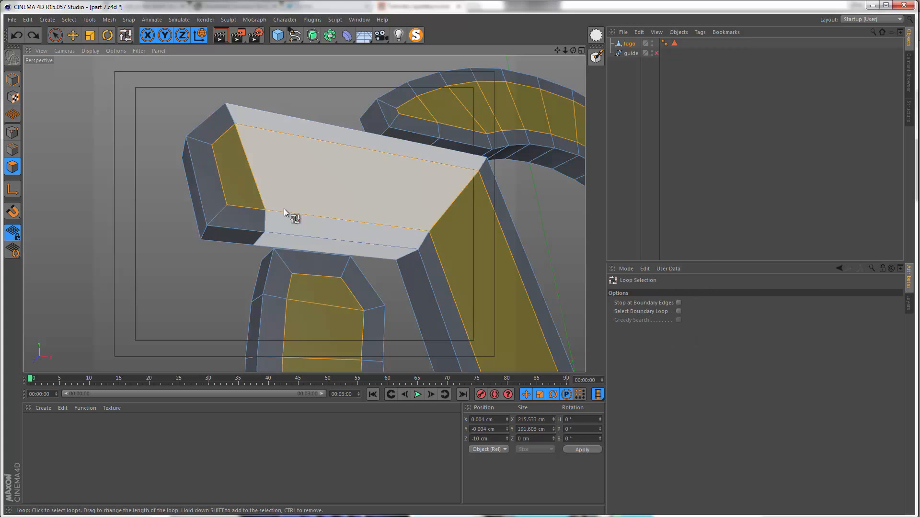
{"action": "left_click", "coordinate": [215, 215]}
{"action": "left_click_drag", "start_coordinate": [297, 214], "coordinate": [307, 144], "text": "alt"}
{"action": "left_click", "coordinate": [272, 160], "text": "shift"}
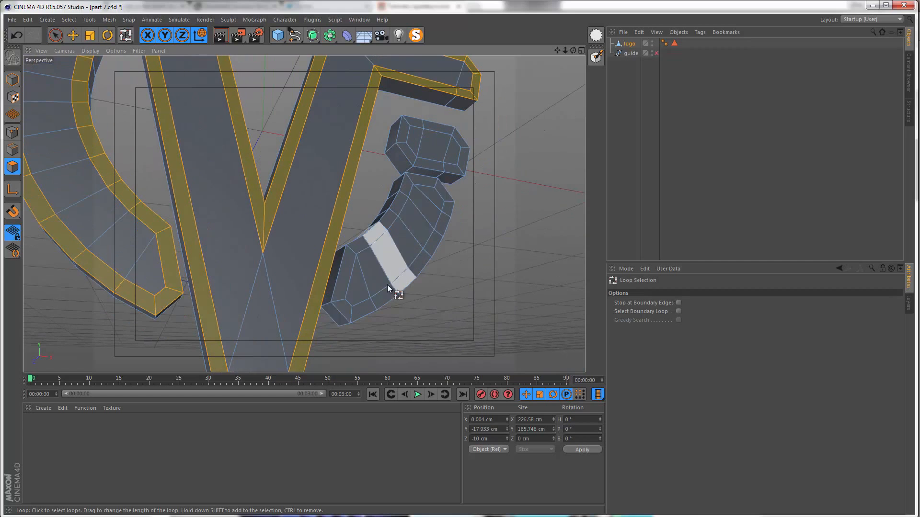
{"action": "left_click", "coordinate": [340, 295], "text": "shift"}
{"action": "left_click_drag", "start_coordinate": [397, 206], "coordinate": [283, 141], "text": "alt"}
{"action": "left_click", "coordinate": [419, 180], "text": "shift"}
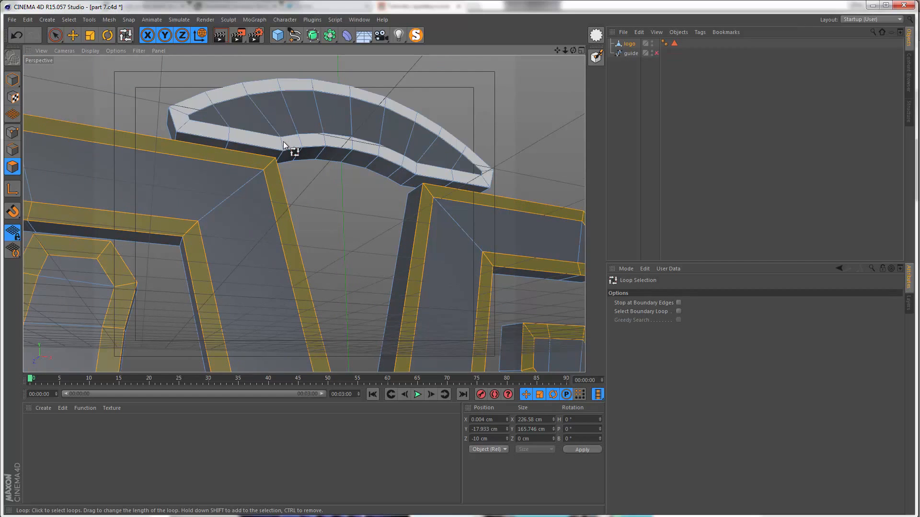
{"action": "left_click", "coordinate": [283, 142], "text": "shift"}
Step: Cut a knife loop around the selected border of the large V-shaped piece with an offset of 50%
{"action": "left_click_drag", "start_coordinate": [199, 205], "coordinate": [252, 180], "text": "alt"}
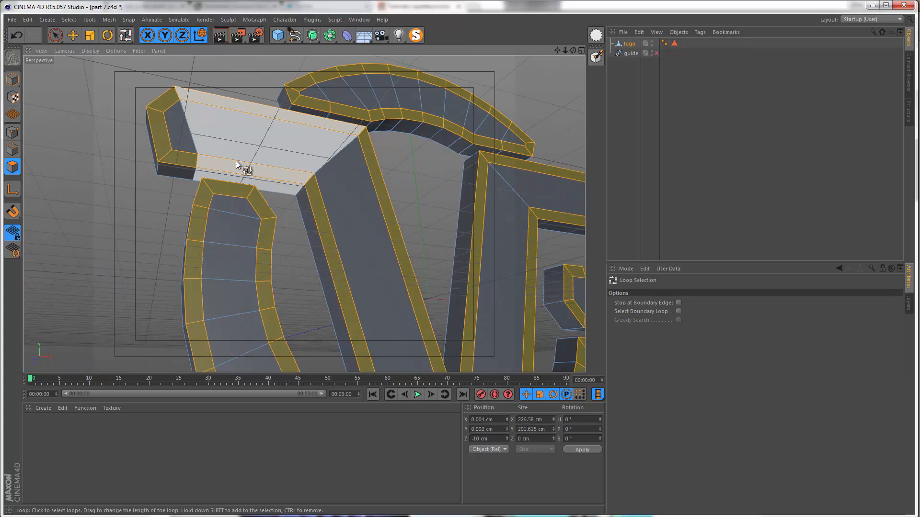
{"action": "key", "text": "m"}
{"action": "key", "text": "k"}
{"action": "right_click_drag", "start_coordinate": [171, 148], "coordinate": [198, 125], "text": "alt"}
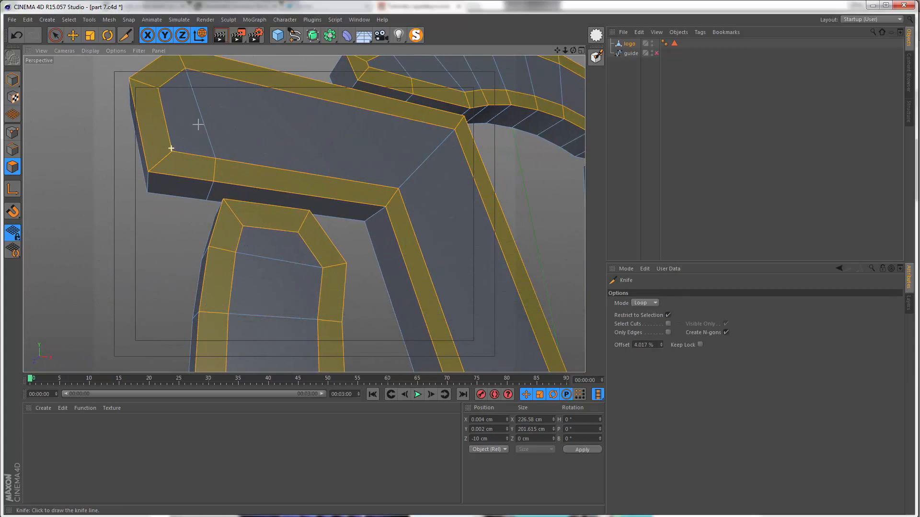
{"action": "middle_click_drag", "start_coordinate": [367, 77], "coordinate": [377, 106], "text": "alt"}
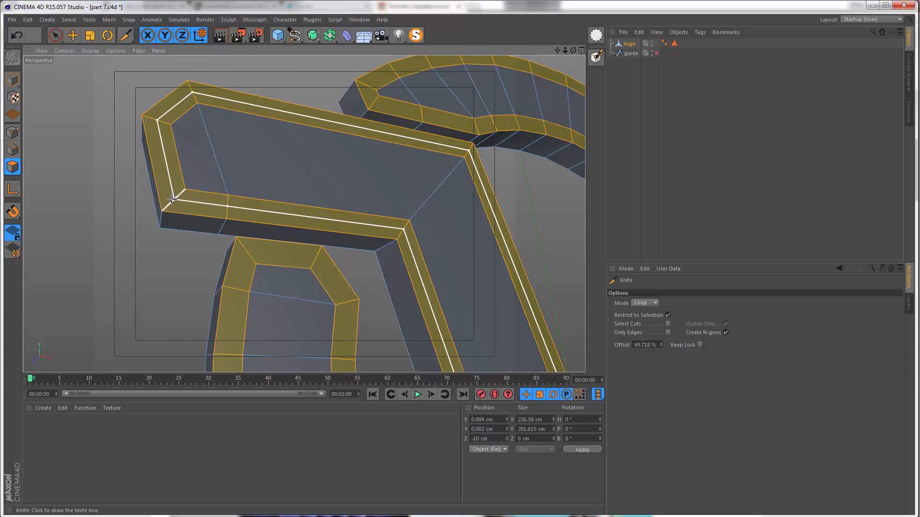
{"action": "left_click_drag", "start_coordinate": [171, 199], "coordinate": [211, 220], "text": "alt"}
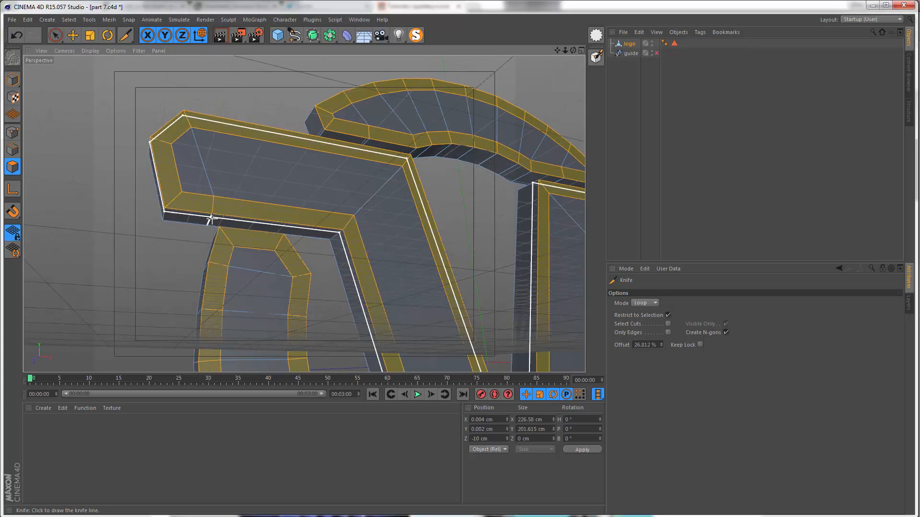
{"action": "key", "text": "h"}
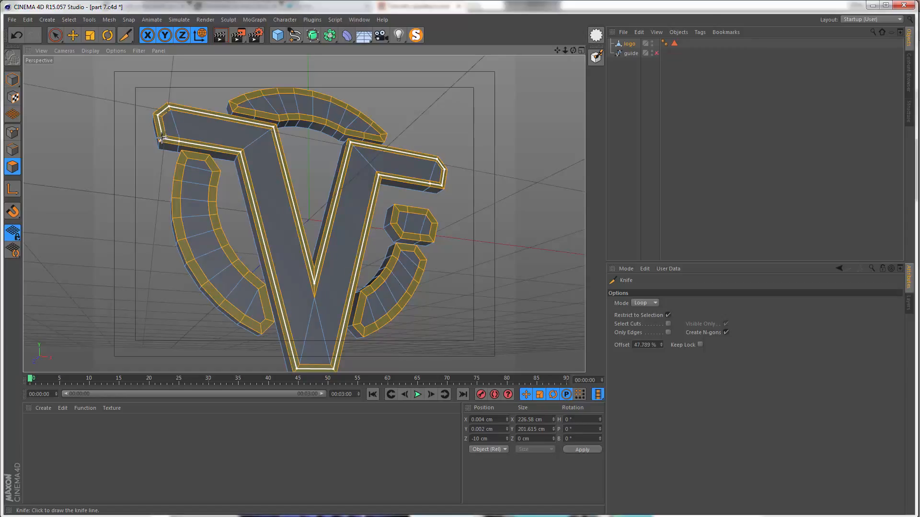
{"action": "scroll", "coordinate": [162, 137], "scroll_direction": "up", "scroll_amount": 5}
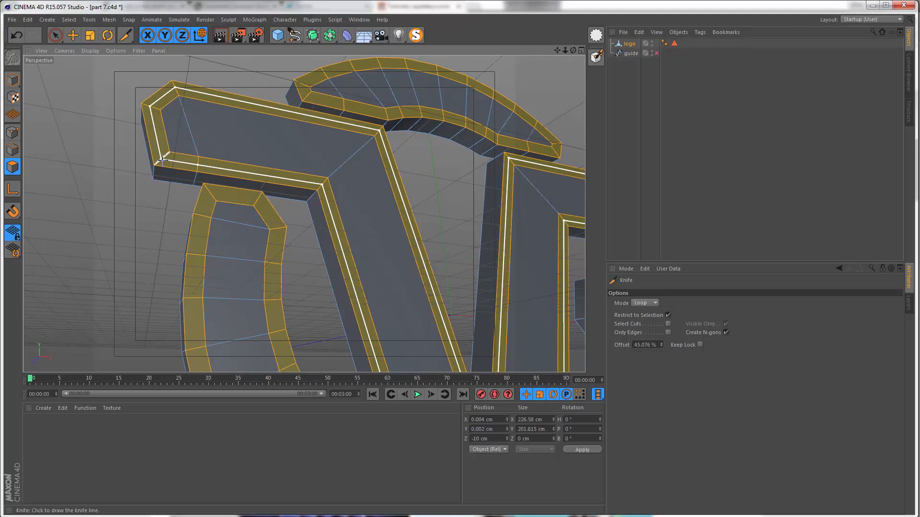
{"action": "left_click", "coordinate": [162, 159]}
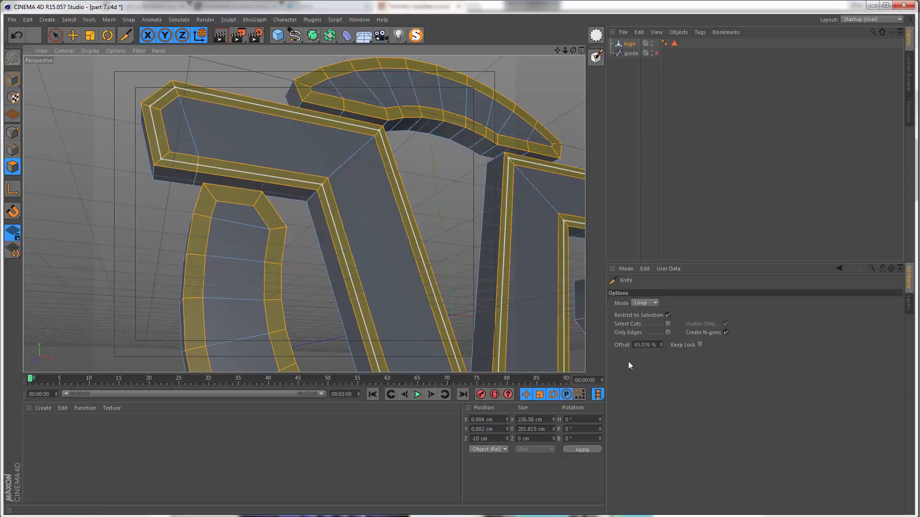
{"action": "left_click", "coordinate": [636, 346]}
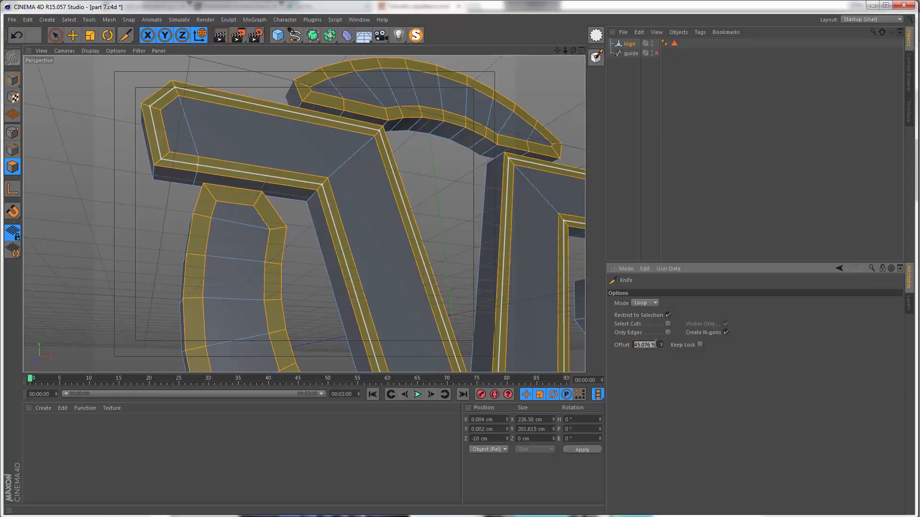
{"action": "key", "text": "Return"}
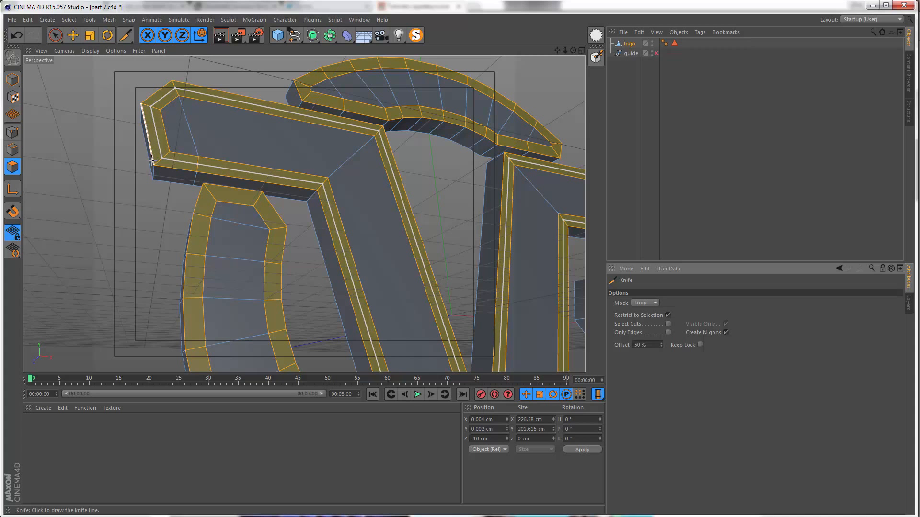
Step: Cut a knife loop around the selected border of the left curved piece with an offset of 50%
{"action": "left_click_drag", "start_coordinate": [296, 182], "coordinate": [295, 221], "text": "alt"}
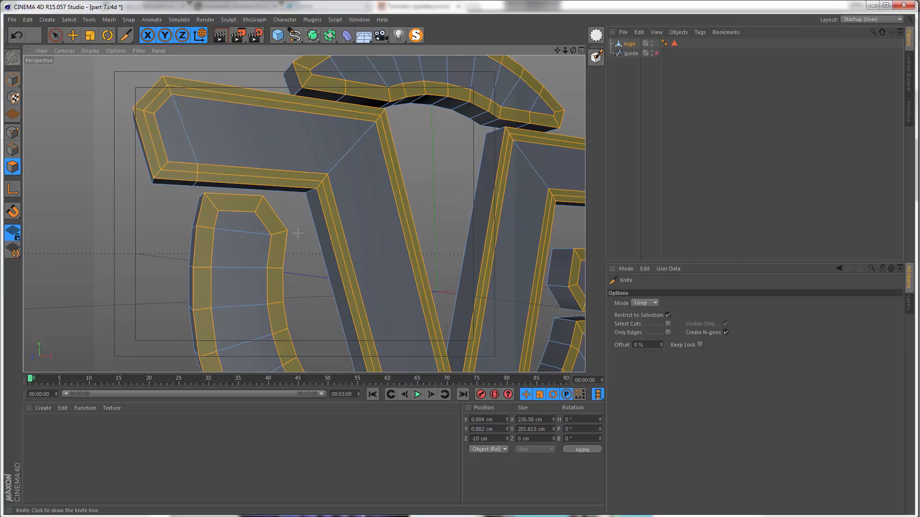
{"action": "left_click_drag", "start_coordinate": [297, 234], "coordinate": [298, 225], "text": "alt"}
{"action": "mouse_move", "coordinate": [284, 184]}
{"action": "left_mouse_down", "text": "alt"}
{"action": "mouse_move", "coordinate": [285, 232]}
{"action": "mouse_move", "coordinate": [296, 238]}
{"action": "left_mouse_up", "text": "alt"}
{"action": "middle_click_drag", "start_coordinate": [295, 238], "coordinate": [352, 67], "text": "alt"}
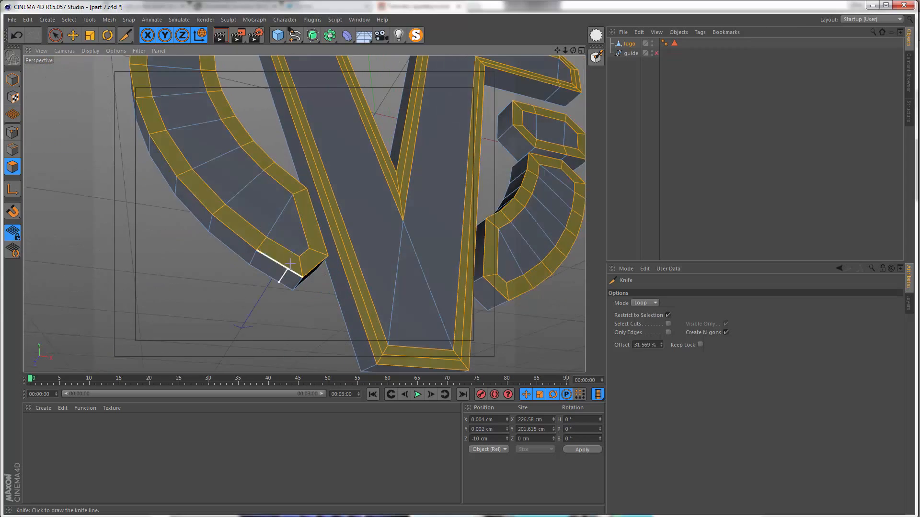
{"action": "right_click_drag", "start_coordinate": [283, 267], "coordinate": [297, 273], "text": "alt"}
{"action": "middle_click_drag", "start_coordinate": [298, 272], "coordinate": [298, 292], "text": "alt"}
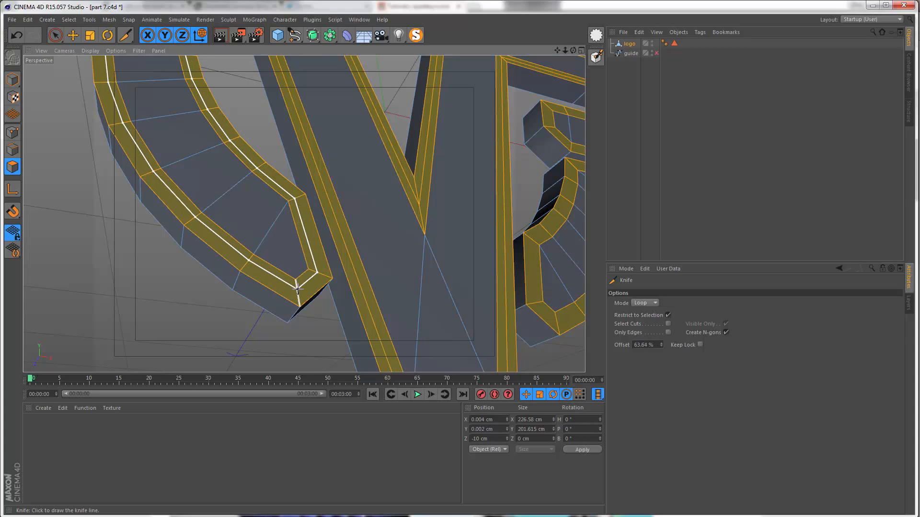
{"action": "left_click", "coordinate": [297, 284]}
{"action": "left_click", "coordinate": [647, 345]}
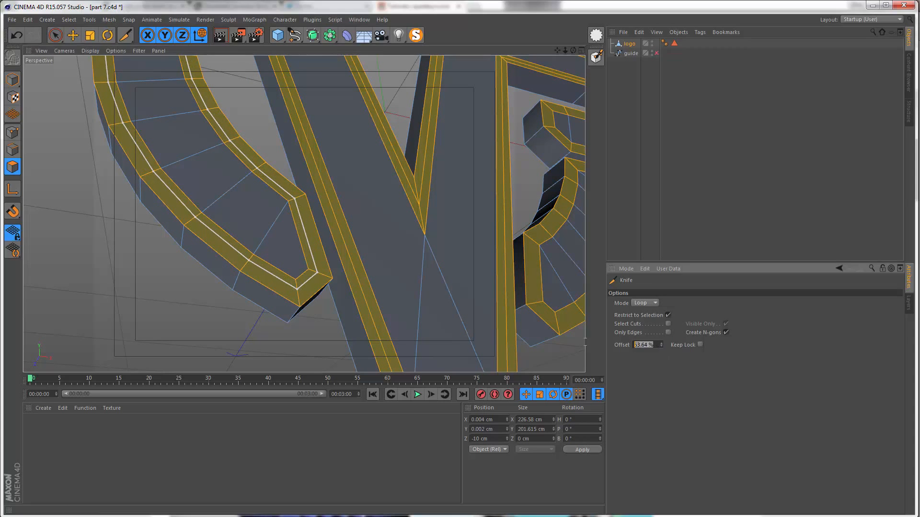
{"action": "left_click", "coordinate": [335, 330]}
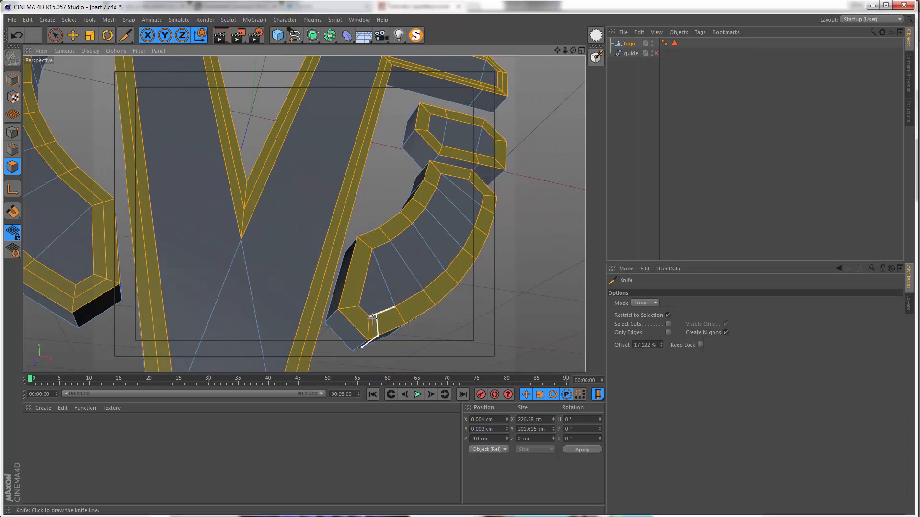
Step: Cut a centred knife loop around the selected border of the lower-right curved piece
{"action": "left_click", "coordinate": [372, 320]}
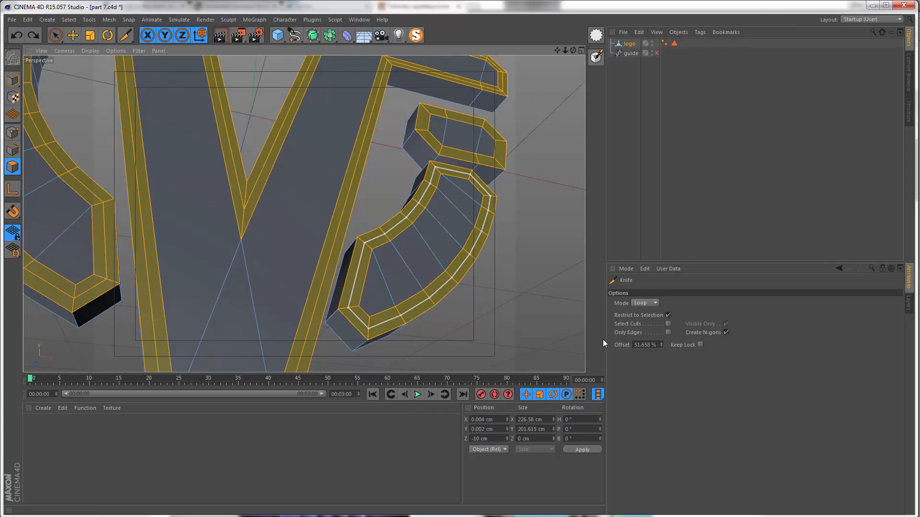
{"action": "left_click", "coordinate": [657, 345]}
{"action": "type", "text": "5"}
{"action": "key", "text": "Return"}
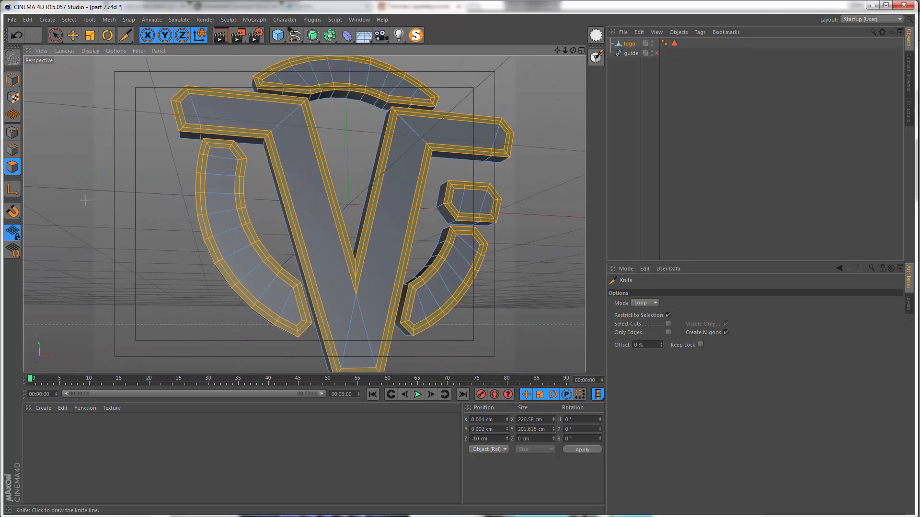
Step: Switch to edge mode and loop-select the centre edge loop on the border of the left curved piece
{"action": "left_click", "coordinate": [19, 153]}
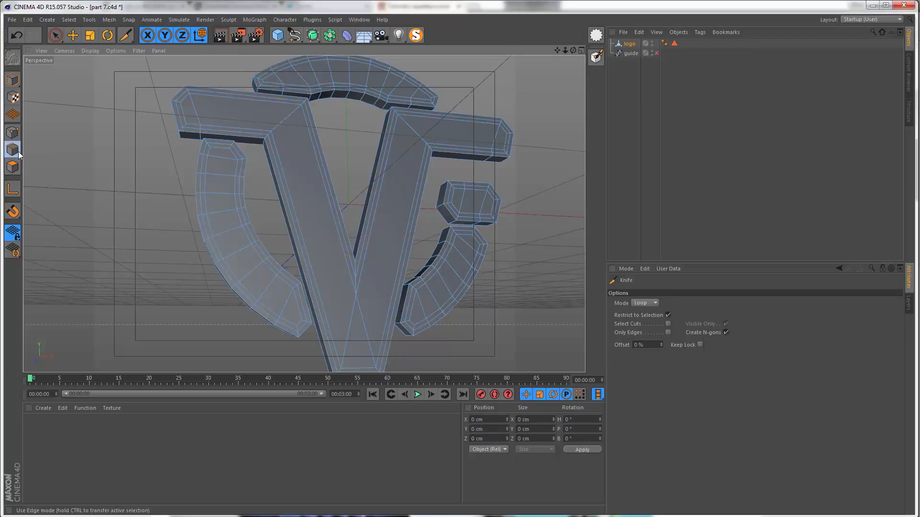
{"action": "key", "text": "u"}
{"action": "key", "text": "l"}
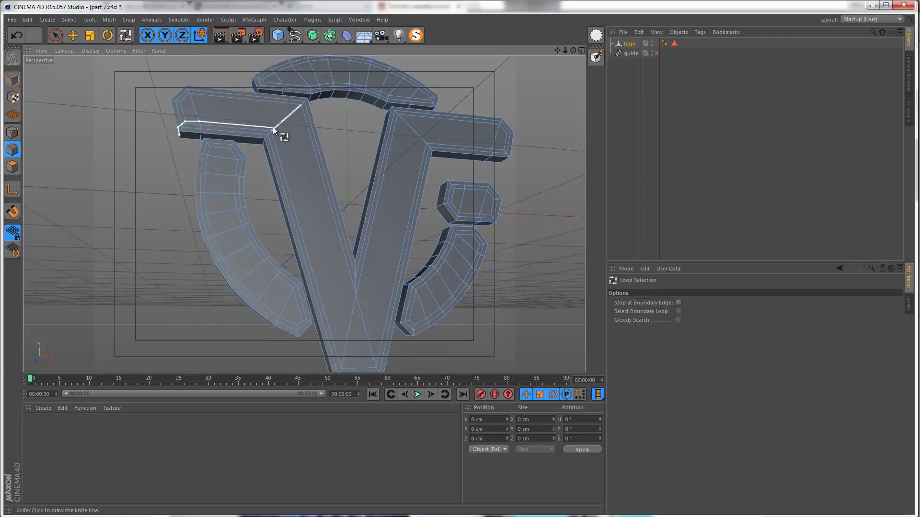
{"action": "right_click_drag", "start_coordinate": [200, 146], "coordinate": [214, 128], "text": "alt"}
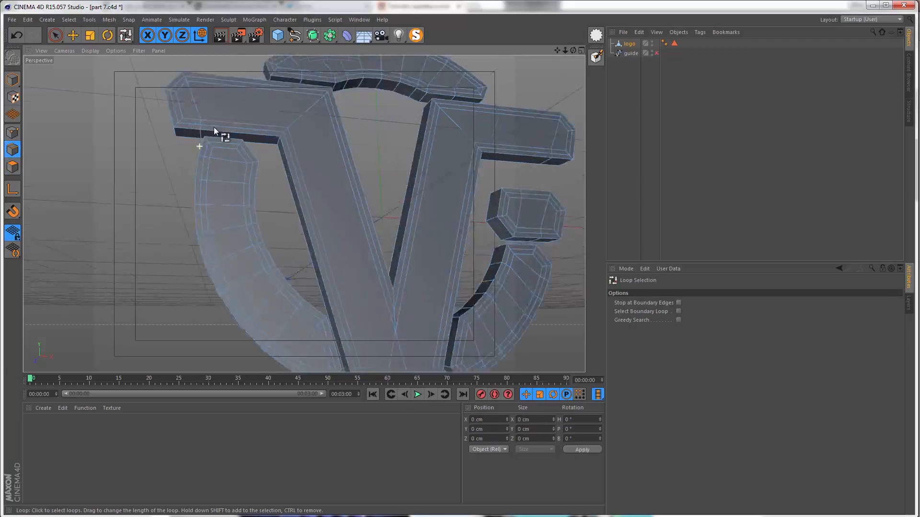
{"action": "left_click_drag", "start_coordinate": [214, 128], "coordinate": [226, 130], "text": "alt"}
{"action": "left_click", "coordinate": [221, 141]}
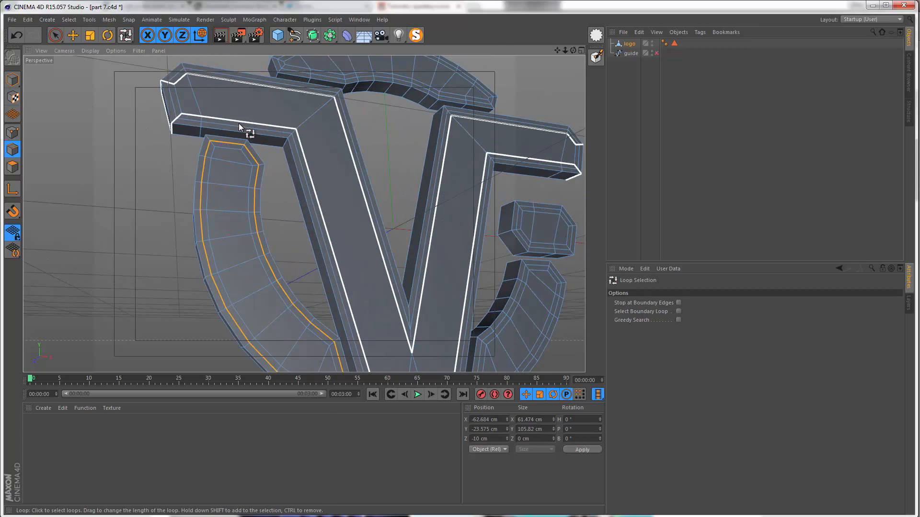
Step: Add the centre border edge loops of the V-shaped piece and all remaining logo pieces to the selection
{"action": "left_click", "coordinate": [237, 125], "text": "shift"}
{"action": "middle_click_drag", "start_coordinate": [233, 91], "coordinate": [112, 24], "text": "alt"}
{"action": "middle_click_drag", "start_coordinate": [303, 202], "coordinate": [309, 249], "text": "alt"}
{"action": "left_click", "coordinate": [335, 303], "text": "shift"}
{"action": "left_click", "coordinate": [407, 165], "text": "shift"}
{"action": "left_click", "coordinate": [374, 87], "text": "shift"}
{"action": "left_click_drag", "start_coordinate": [308, 201], "coordinate": [331, 240], "text": "alt"}
Step: Set the Z position of the selected border edge loops to -15 cm, and deselect them
{"action": "key", "text": "space"}
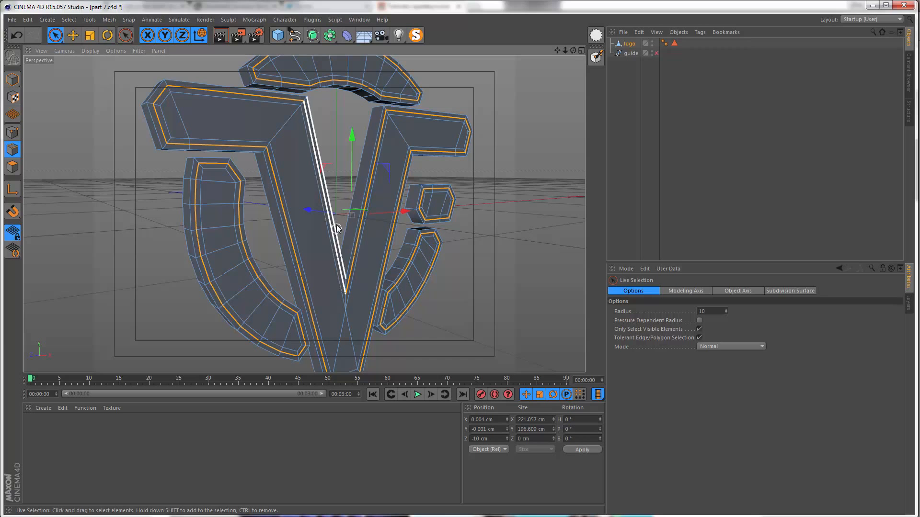
{"action": "left_click_drag", "start_coordinate": [331, 223], "coordinate": [320, 206], "text": "alt"}
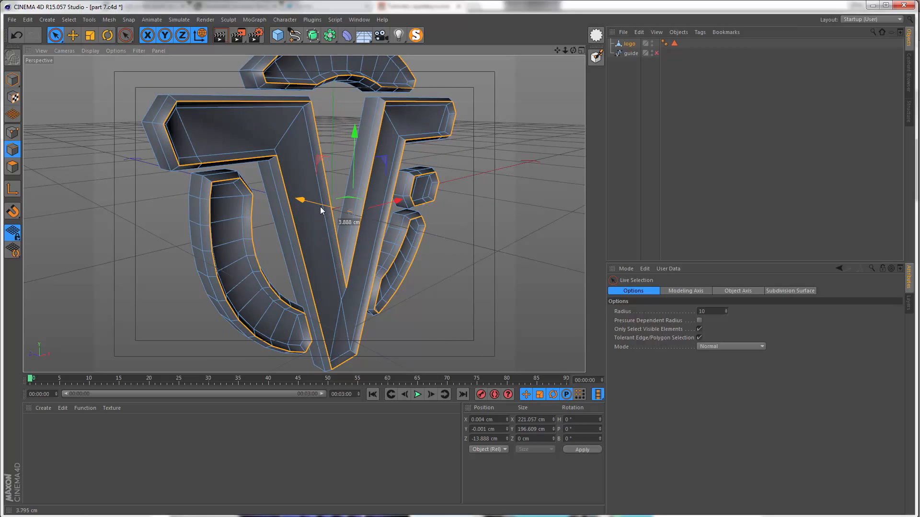
{"action": "key", "text": "ctrl+z"}
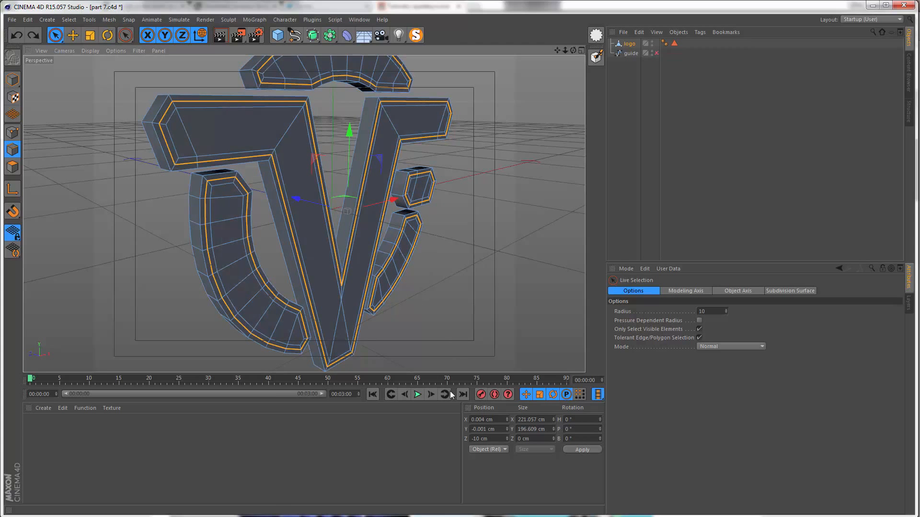
{"action": "left_click", "coordinate": [494, 438]}
{"action": "type", "text": "-1"}
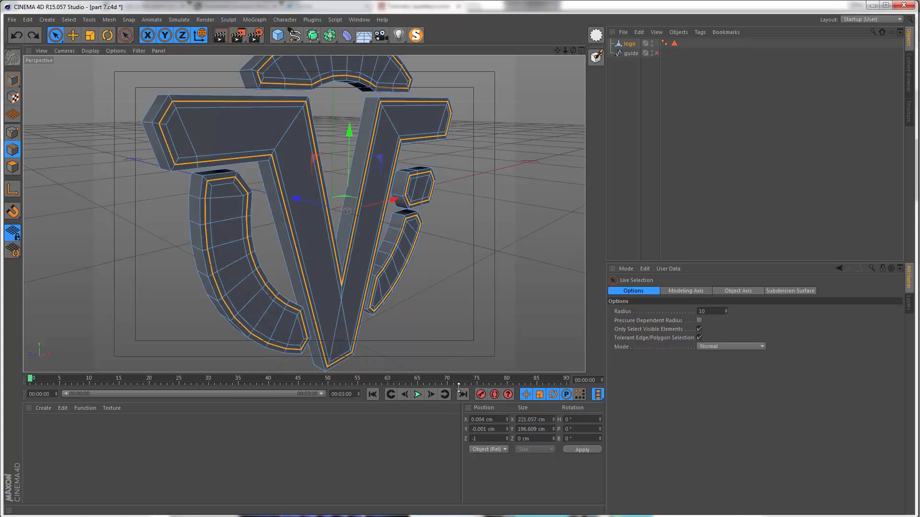
{"action": "type", "text": "5"}
{"action": "key", "text": "Return"}
{"action": "left_click_drag", "start_coordinate": [282, 197], "coordinate": [291, 109], "text": "alt"}
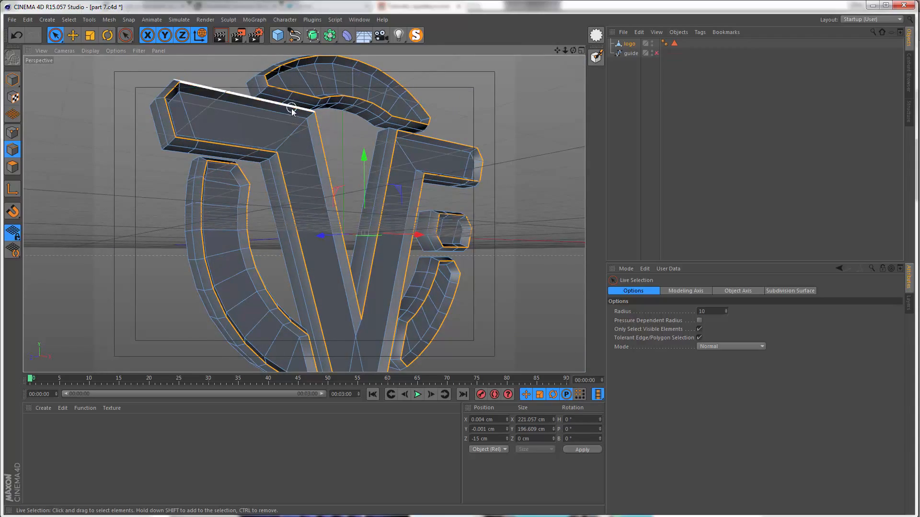
{"action": "left_click", "coordinate": [145, 516]}
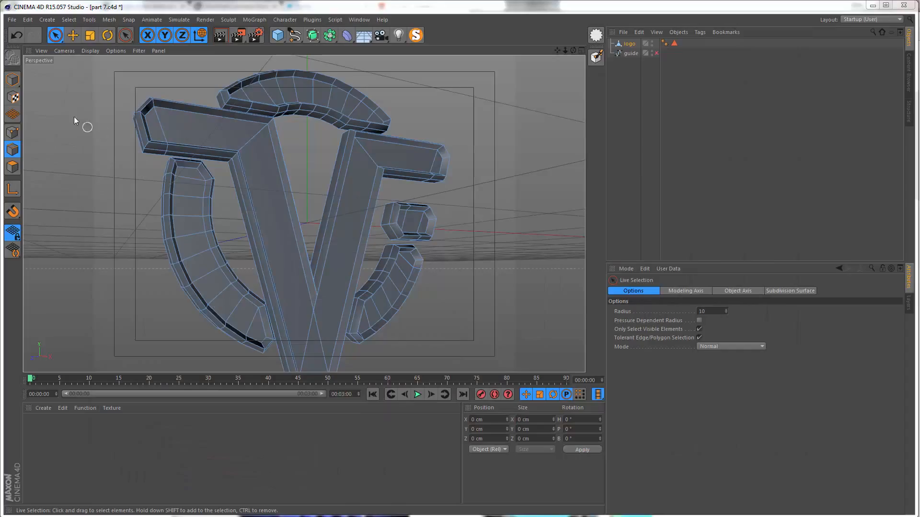
Step: Switch to polygon mode and live-select the inner front faces of all logo pieces
{"action": "left_click", "coordinate": [13, 167]}
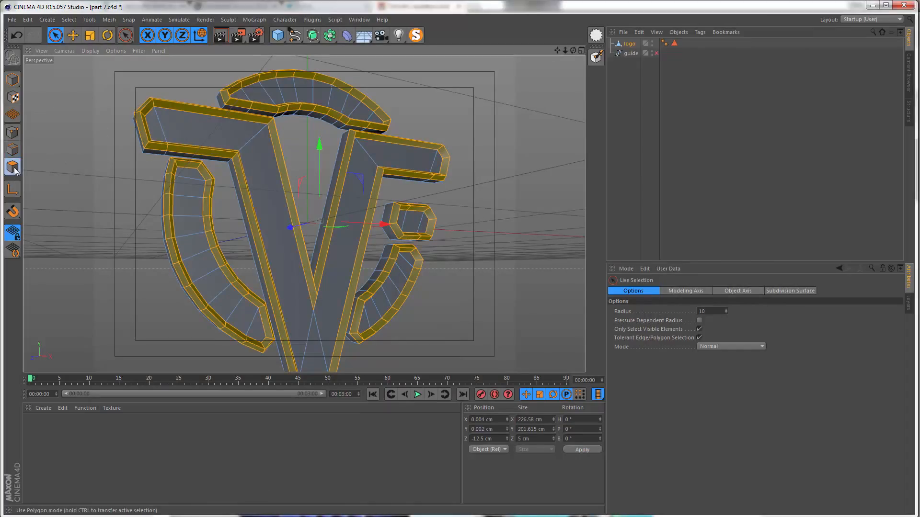
{"action": "mouse_move", "coordinate": [164, 130]}
{"action": "left_mouse_down"}
{"action": "mouse_move", "coordinate": [222, 127]}
{"action": "mouse_move", "coordinate": [260, 165]}
{"action": "mouse_move", "coordinate": [268, 190]}
{"action": "left_mouse_up"}
{"action": "middle_click_drag", "start_coordinate": [289, 243], "coordinate": [278, 208], "text": "alt"}
{"action": "left_click_drag", "start_coordinate": [305, 310], "coordinate": [313, 296], "text": "shift"}
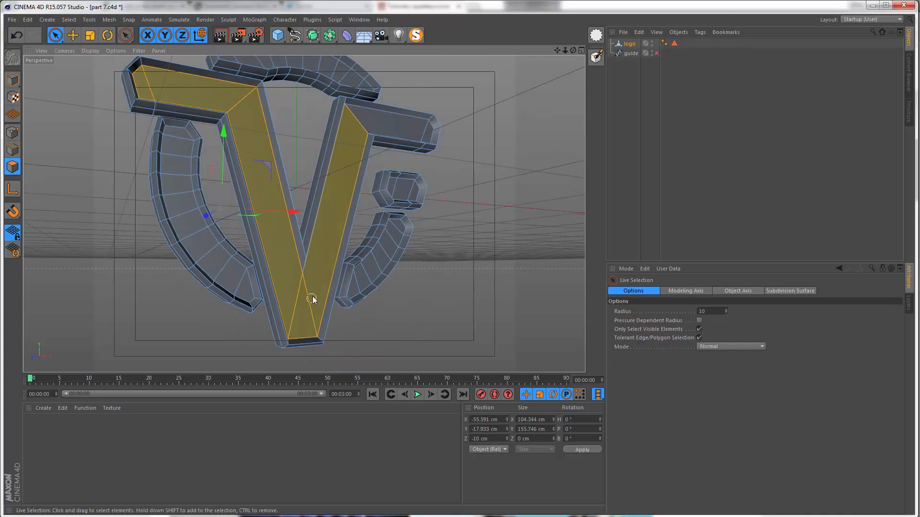
{"action": "left_click_drag", "start_coordinate": [378, 119], "coordinate": [424, 130], "text": "shift"}
{"action": "right_click_drag", "start_coordinate": [386, 259], "coordinate": [361, 216], "text": "alt"}
{"action": "left_click_drag", "start_coordinate": [407, 278], "coordinate": [436, 196], "text": "shift"}
{"action": "middle_click_drag", "start_coordinate": [373, 144], "coordinate": [383, 225], "text": "alt"}
{"action": "left_click_drag", "start_coordinate": [383, 130], "coordinate": [182, 118], "text": "shift"}
{"action": "left_click_drag", "start_coordinate": [345, 239], "coordinate": [387, 212], "text": "alt"}
{"action": "right_click_drag", "start_coordinate": [386, 212], "coordinate": [316, 205], "text": "alt"}
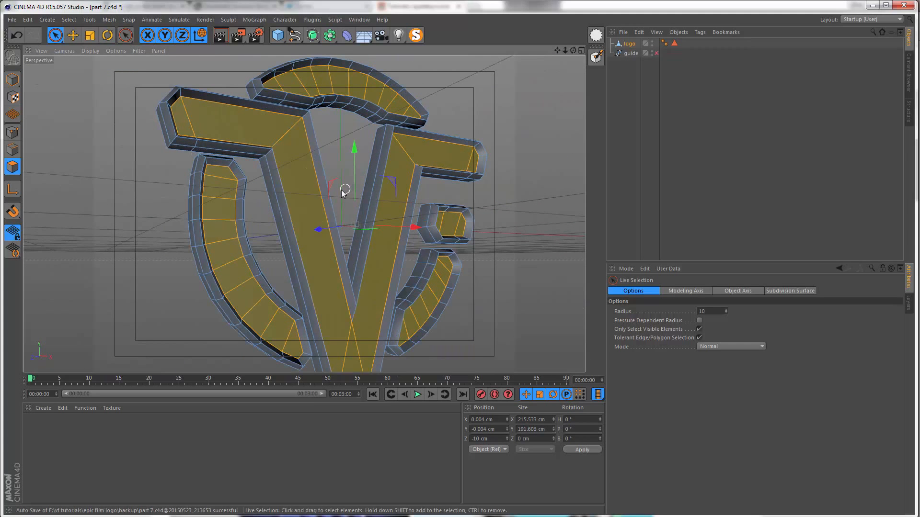
Step: Extrude the selected inner front faces with an offset of 5 cm, keeping them selected
{"action": "right_click", "coordinate": [308, 194]}
{"action": "left_click", "coordinate": [342, 344]}
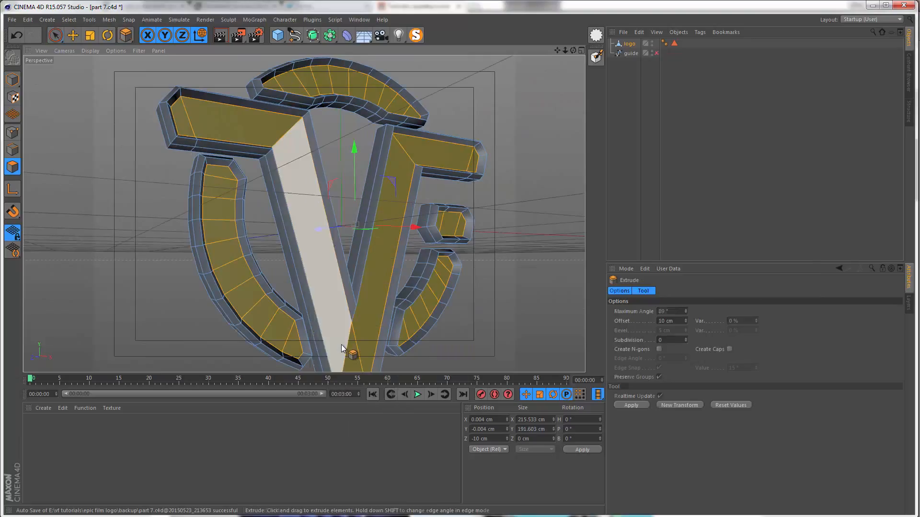
{"action": "left_click", "coordinate": [680, 320]}
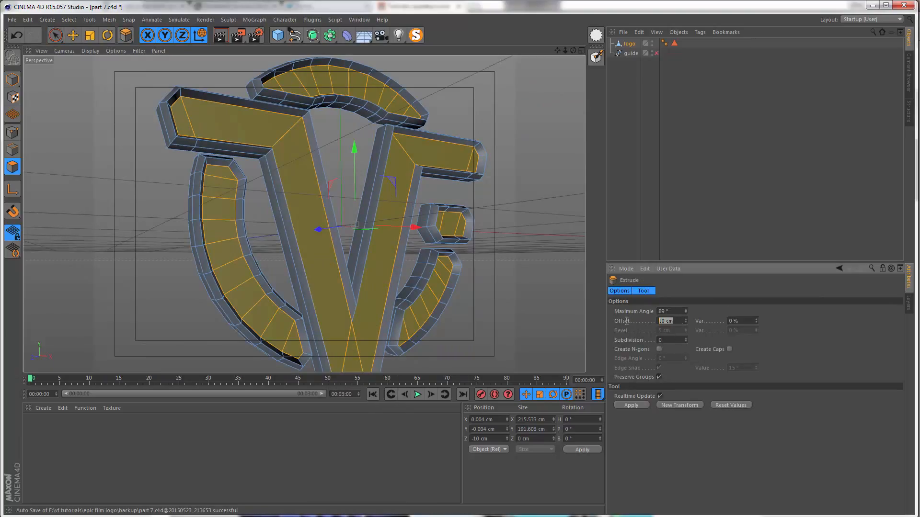
{"action": "type", "text": "5"}
{"action": "key", "text": "Return"}
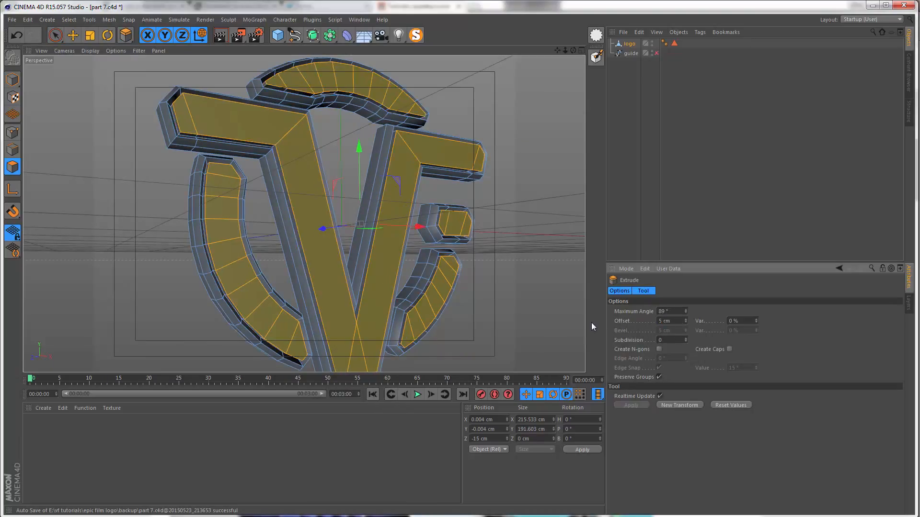
{"action": "left_click_drag", "start_coordinate": [201, 114], "coordinate": [171, 121], "text": "alt"}
{"action": "left_click_drag", "start_coordinate": [253, 95], "coordinate": [218, 77], "text": "alt"}
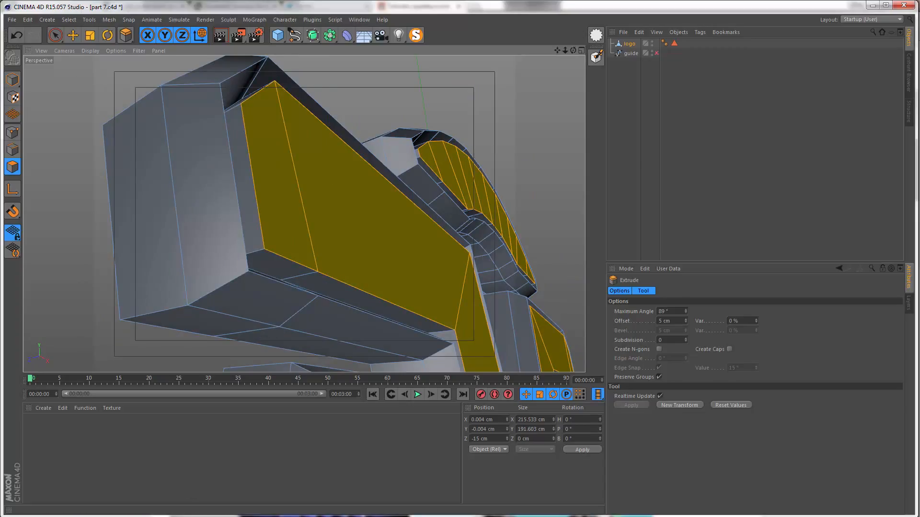
{"action": "left_click", "coordinate": [101, 516]}
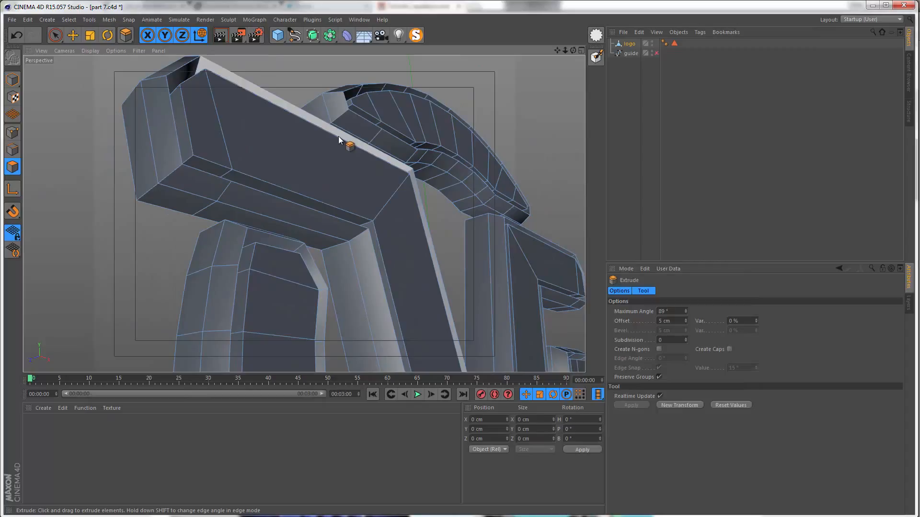
{"action": "key", "text": "ctrl+z"}
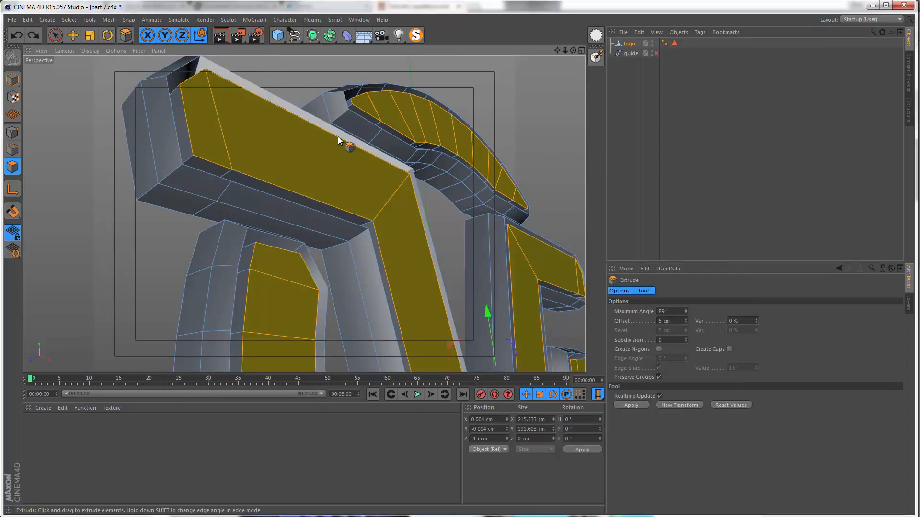
{"action": "right_click", "coordinate": [262, 151]}
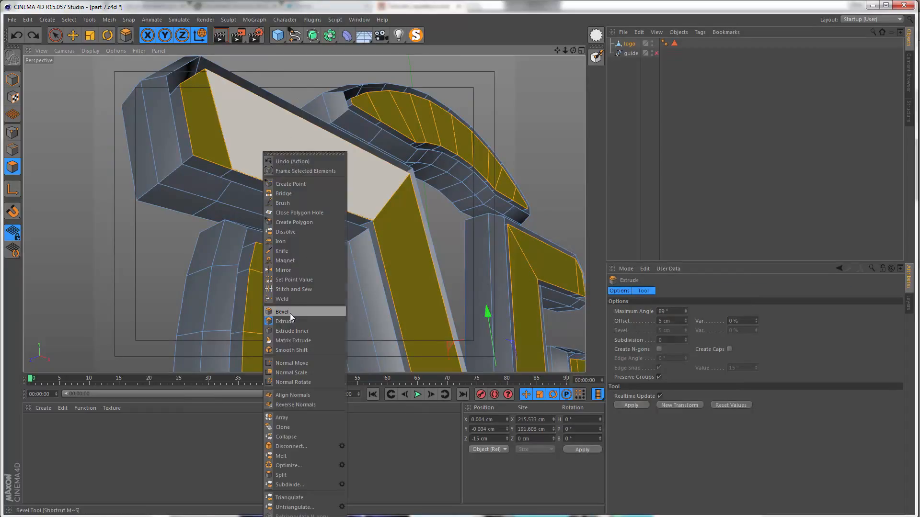
{"action": "left_click", "coordinate": [283, 312]}
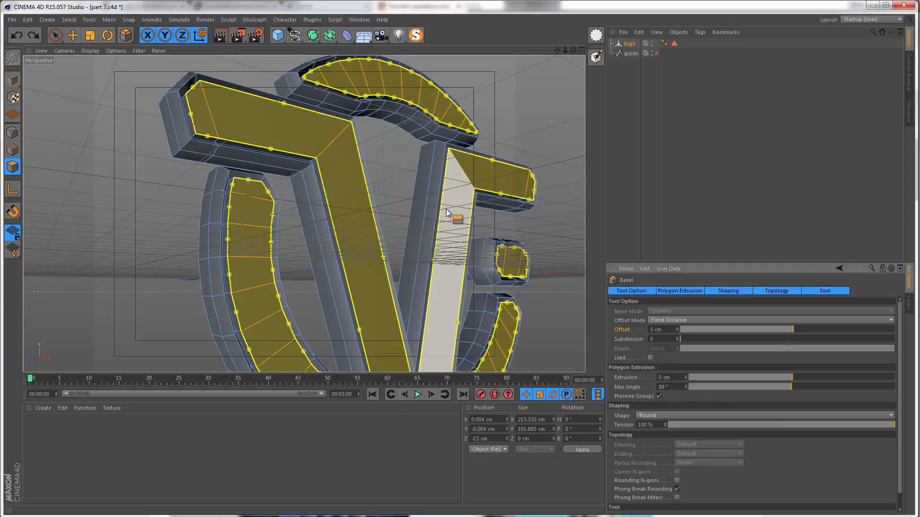
{"action": "right_click", "coordinate": [329, 145]}
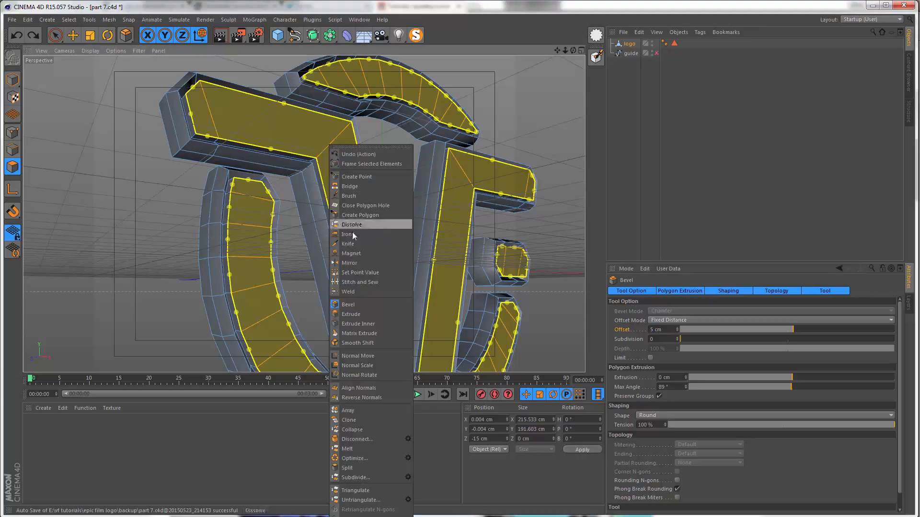
{"action": "left_click", "coordinate": [372, 324]}
{"action": "left_click_drag", "start_coordinate": [368, 286], "coordinate": [375, 270]}
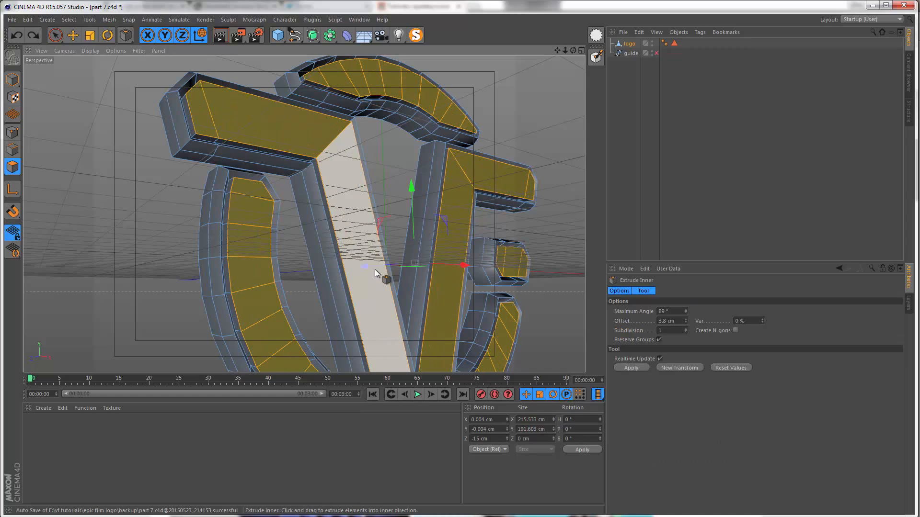
Step: Bevel the selected inner front faces with an offset of 5 cm and an extrusion of 5 cm
{"action": "right_click", "coordinate": [374, 269]}
{"action": "left_click", "coordinate": [396, 335]}
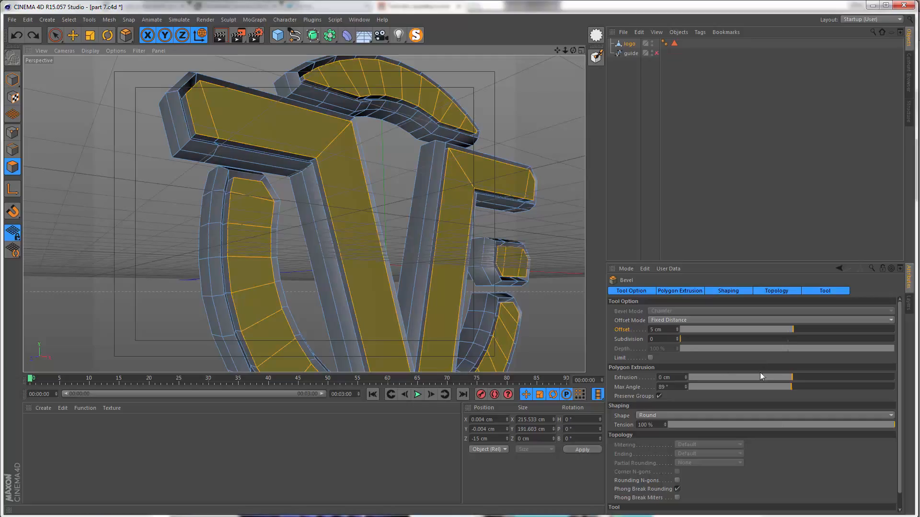
{"action": "left_click", "coordinate": [669, 331]}
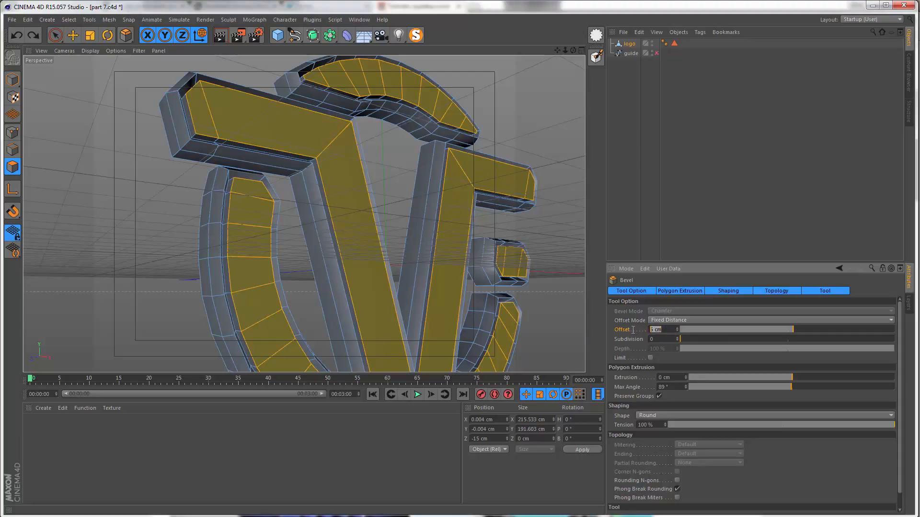
{"action": "left_click", "coordinate": [676, 378]}
{"action": "type", "text": "5"}
{"action": "key", "text": "Return"}
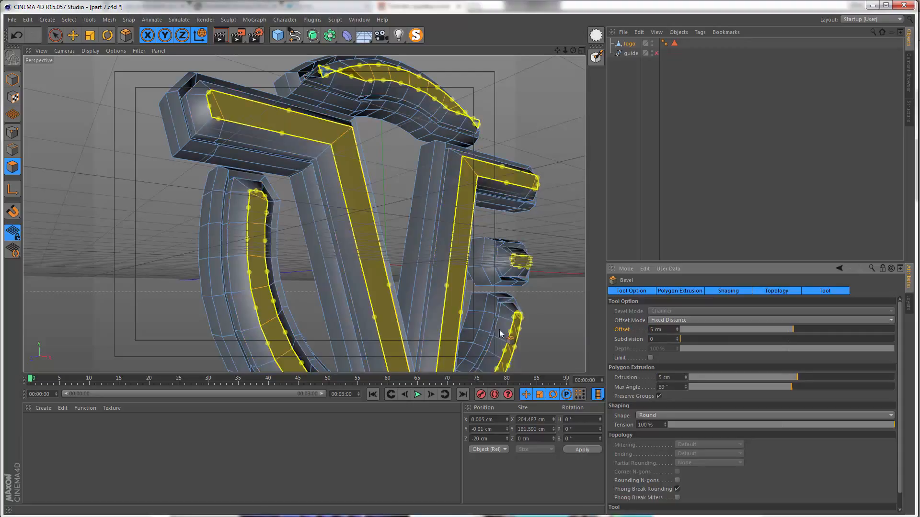
Step: Examine the bevelled front faces from the front and side, including the ends of the top arc
{"action": "left_click_drag", "start_coordinate": [348, 177], "coordinate": [324, 174], "text": "alt"}
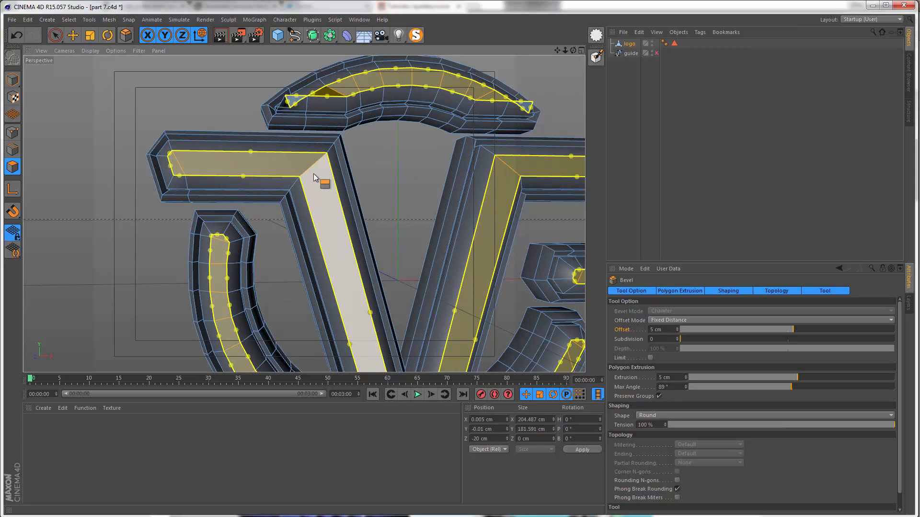
{"action": "left_click_drag", "start_coordinate": [305, 212], "coordinate": [479, 252], "text": "alt"}
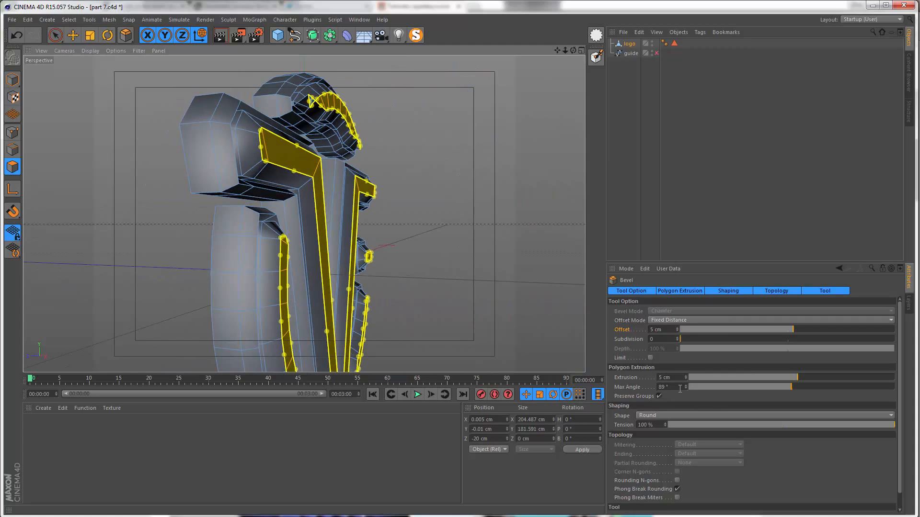
{"action": "left_click_drag", "start_coordinate": [779, 377], "coordinate": [797, 383]}
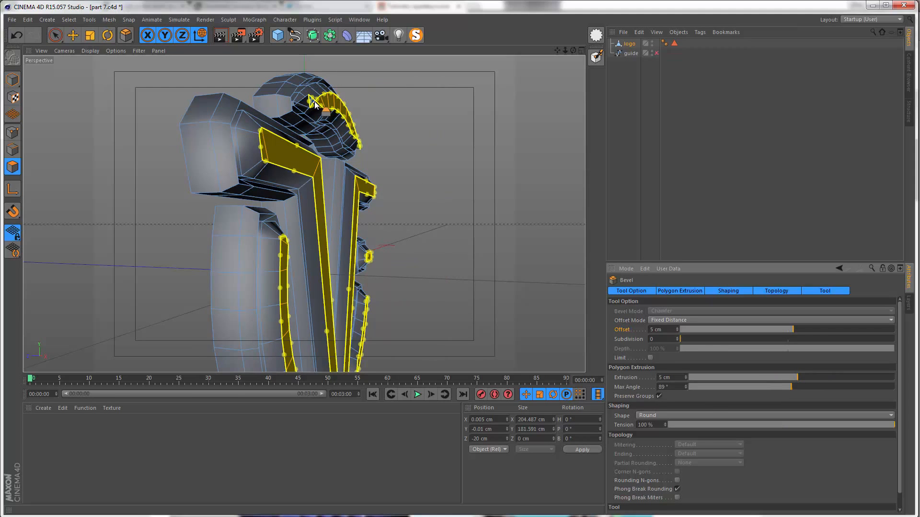
{"action": "scroll", "coordinate": [353, 67], "scroll_direction": "up", "scroll_amount": 5}
{"action": "middle_click_drag", "start_coordinate": [353, 67], "coordinate": [314, 146], "text": "alt"}
{"action": "mouse_move", "coordinate": [314, 150]}
{"action": "left_mouse_down", "text": "alt"}
{"action": "mouse_move", "coordinate": [192, 156]}
{"action": "mouse_move", "coordinate": [221, 168]}
{"action": "mouse_move", "coordinate": [157, 167]}
{"action": "mouse_move", "coordinate": [274, 171]}
{"action": "mouse_move", "coordinate": [259, 99]}
{"action": "mouse_move", "coordinate": [240, 221]}
{"action": "mouse_move", "coordinate": [291, 220]}
{"action": "mouse_move", "coordinate": [280, 189]}
{"action": "left_mouse_up", "text": "alt"}
{"action": "scroll", "coordinate": [172, 162], "scroll_direction": "up", "scroll_amount": 4}
{"action": "scroll", "coordinate": [288, 206], "scroll_direction": "down", "scroll_amount": 5}
{"action": "scroll", "coordinate": [280, 191], "scroll_direction": "up", "scroll_amount": 2}
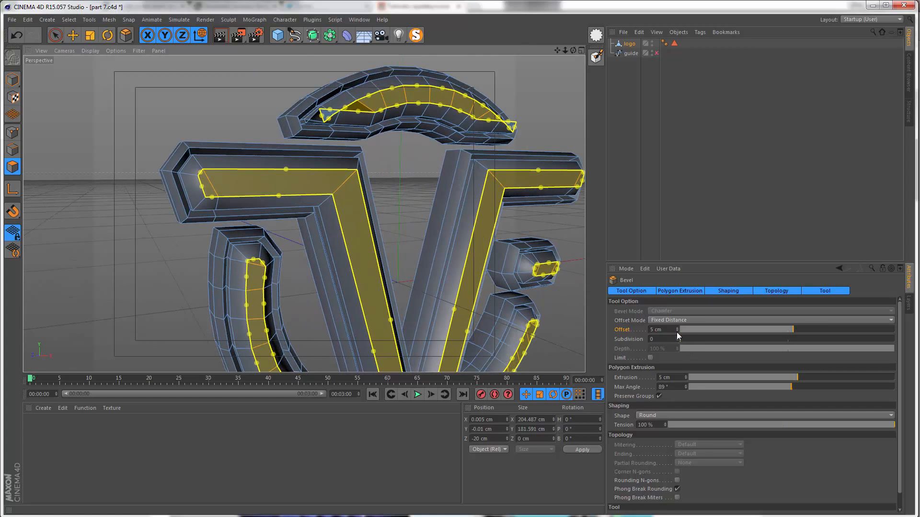
Step: Reduce the bevel offset of the inner front faces to 3 cm and check the top arc's left end
{"action": "left_click", "coordinate": [677, 332]}
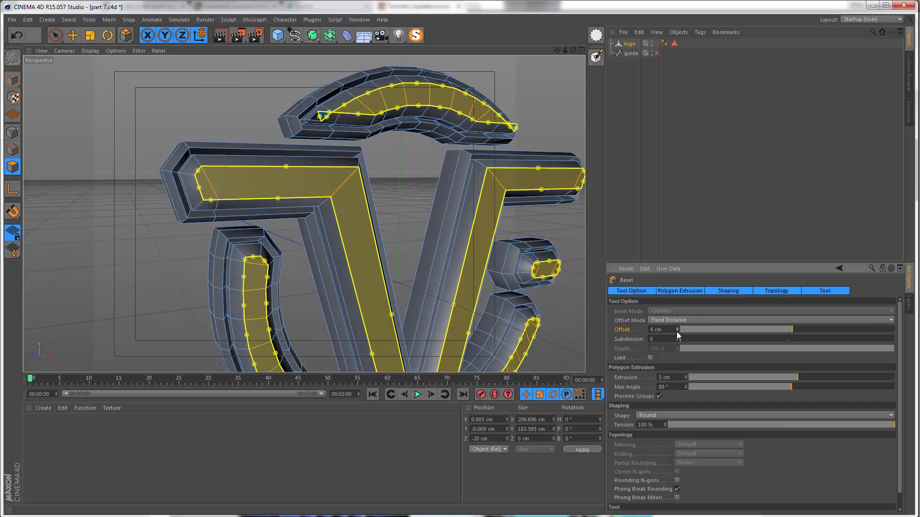
{"action": "left_click", "coordinate": [677, 332]}
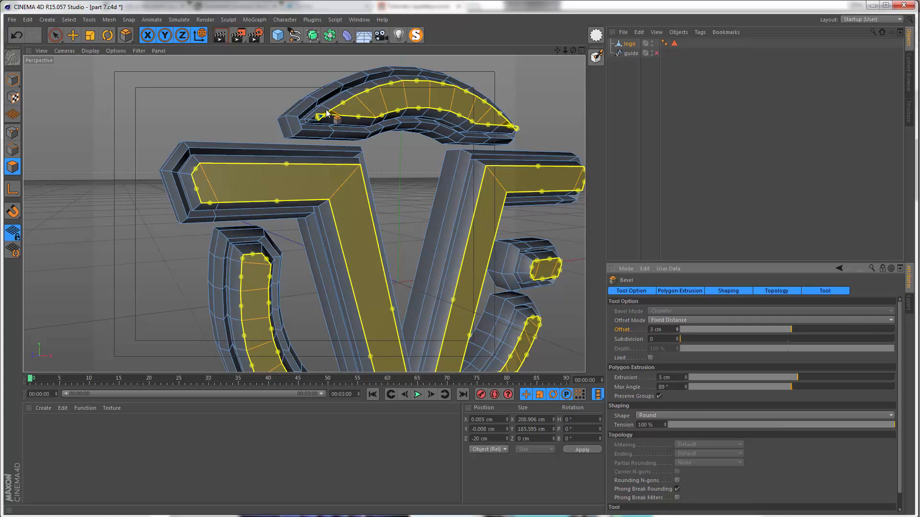
{"action": "scroll", "coordinate": [322, 114], "scroll_direction": "up", "scroll_amount": 8}
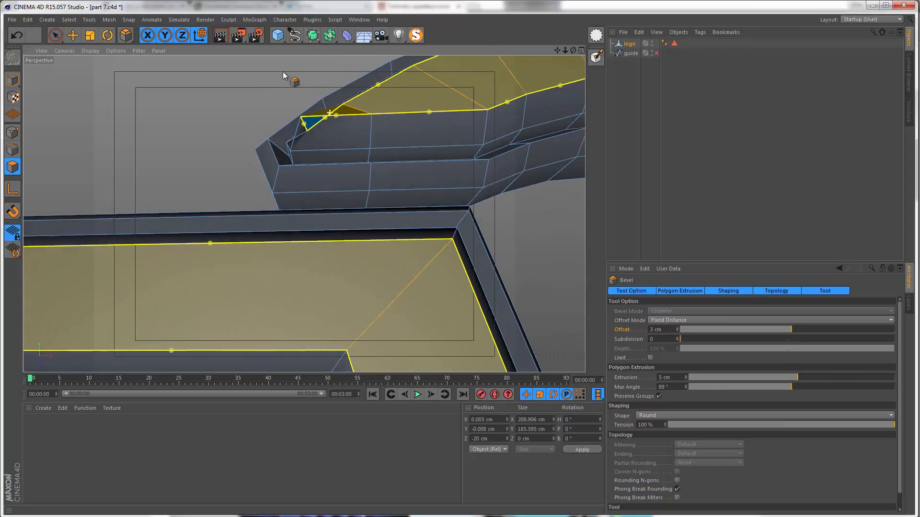
Step: Duplicate the logo object and add a null object named "backup"
{"action": "left_click_drag", "start_coordinate": [283, 75], "coordinate": [358, 100], "text": "alt"}
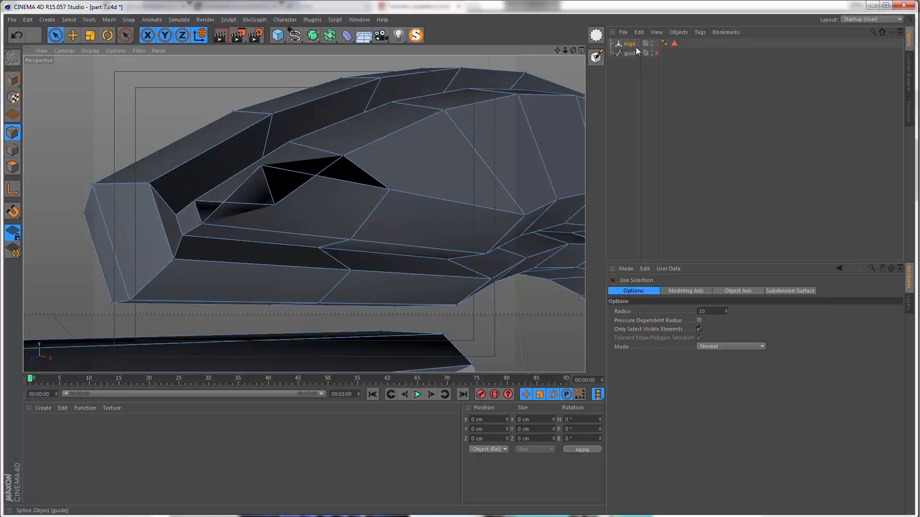
{"action": "left_click_drag", "start_coordinate": [632, 47], "coordinate": [631, 50], "text": "ctrl"}
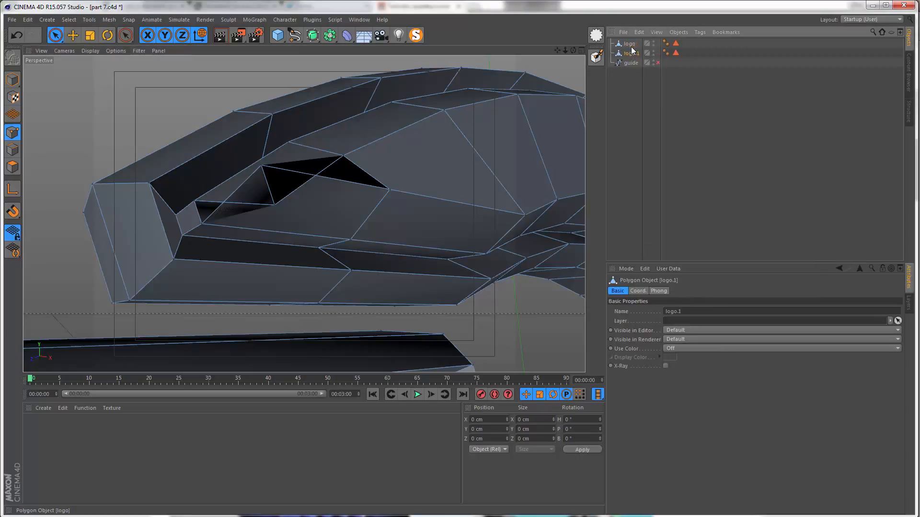
{"action": "left_click", "coordinate": [46, 20]}
{"action": "mouse_move", "coordinate": [58, 30]}
{"action": "left_click", "coordinate": [87, 41]}
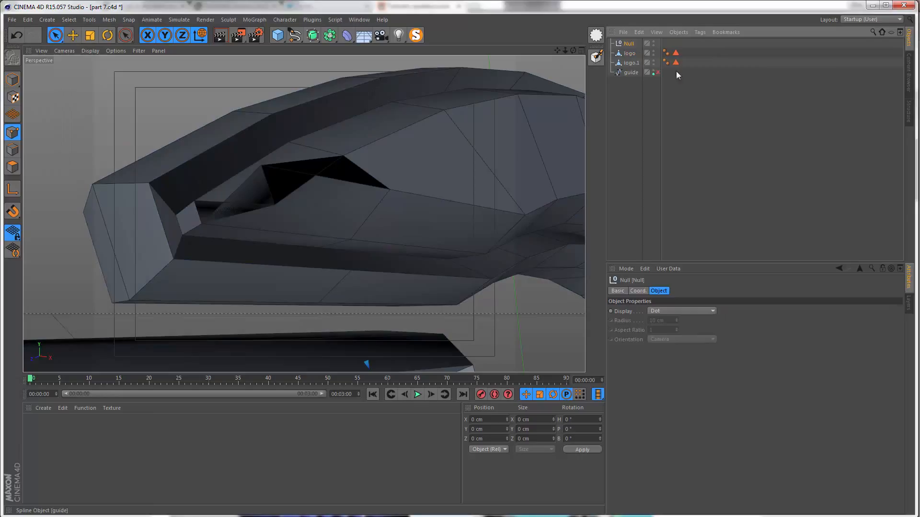
{"action": "double_click", "coordinate": [629, 44]}
{"action": "type", "text": "backup"}
{"action": "key", "text": "Return"}
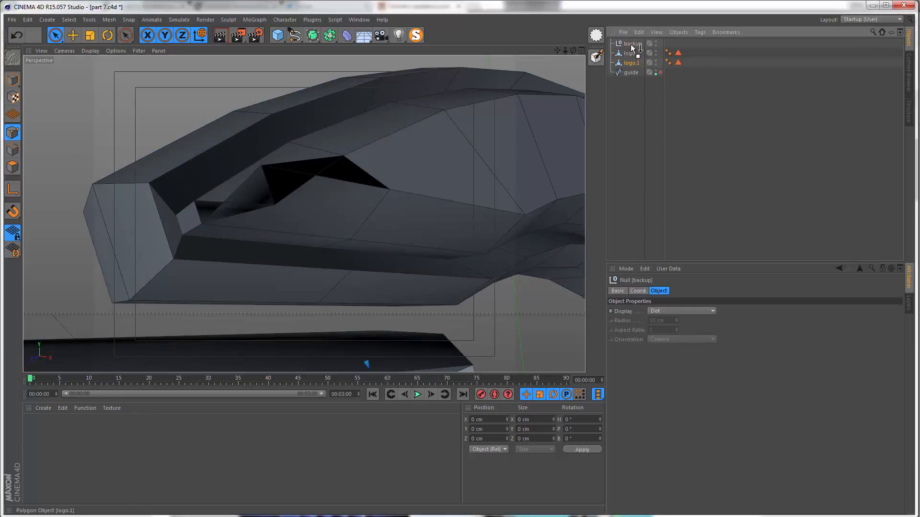
Step: Put the logo copy inside the backup null and hide the null in both the editor and the renderer
{"action": "left_click_drag", "start_coordinate": [631, 45], "coordinate": [628, 104]}
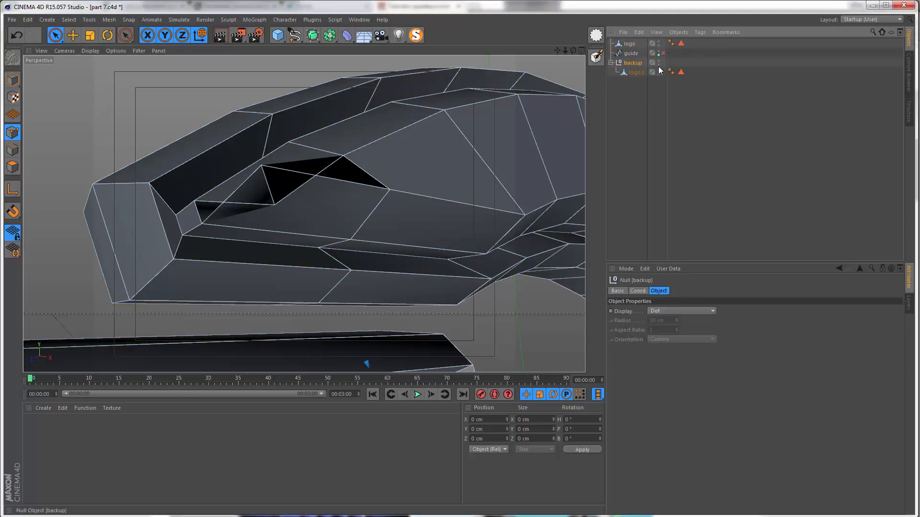
{"action": "left_click", "coordinate": [659, 63]}
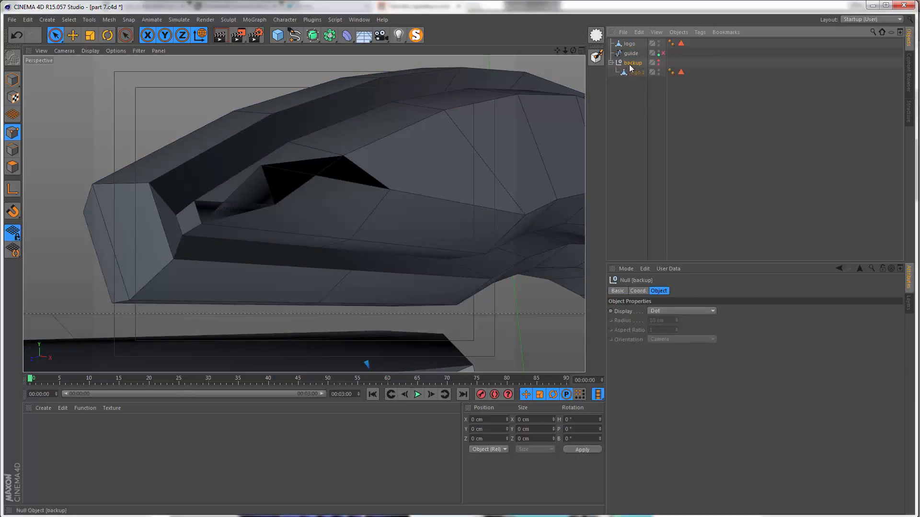
{"action": "mouse_move", "coordinate": [636, 77]}
{"action": "left_mouse_down"}
{"action": "mouse_move", "coordinate": [641, 89]}
{"action": "mouse_move", "coordinate": [633, 63]}
{"action": "left_mouse_up"}
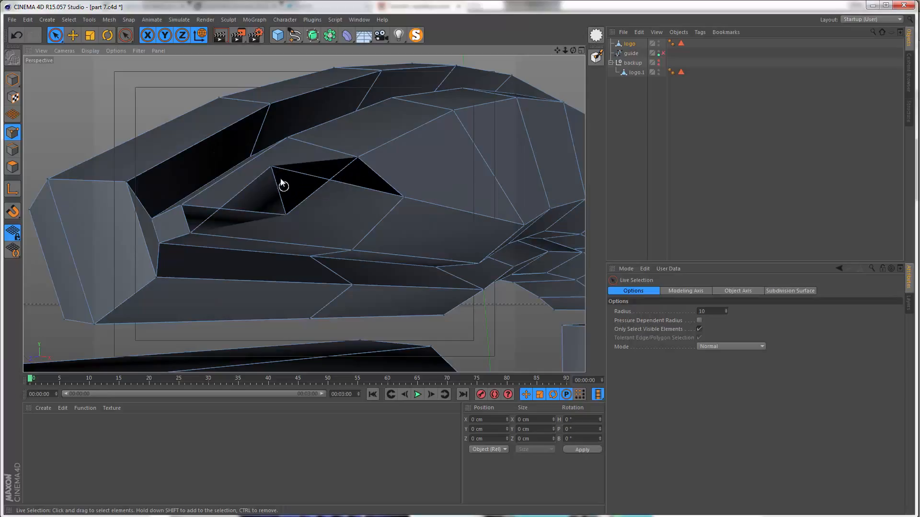
Step: Try to uncross the two inner-face points at the top arc's left end by scaling them vertically to about -61%
{"action": "left_click", "coordinate": [271, 166]}
{"action": "left_click", "coordinate": [286, 216], "text": "shift"}
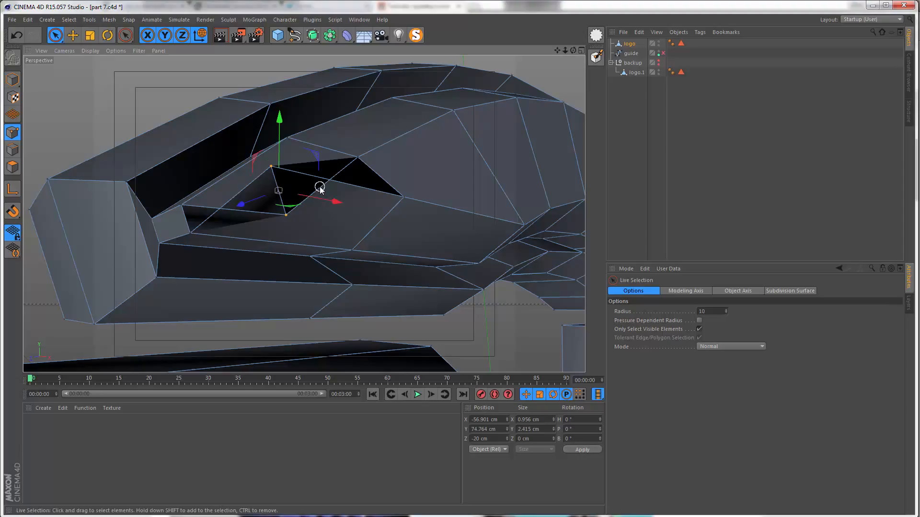
{"action": "key", "text": "t"}
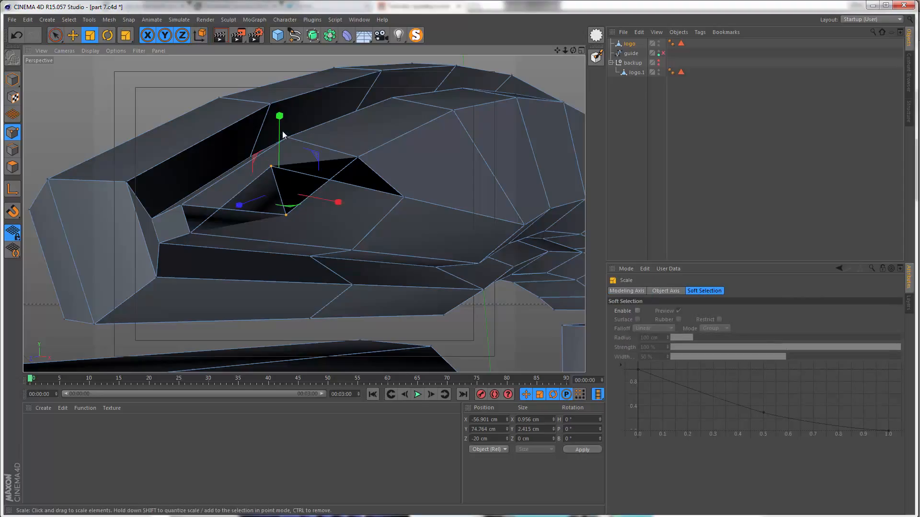
{"action": "left_click_drag", "start_coordinate": [282, 132], "coordinate": [286, 230]}
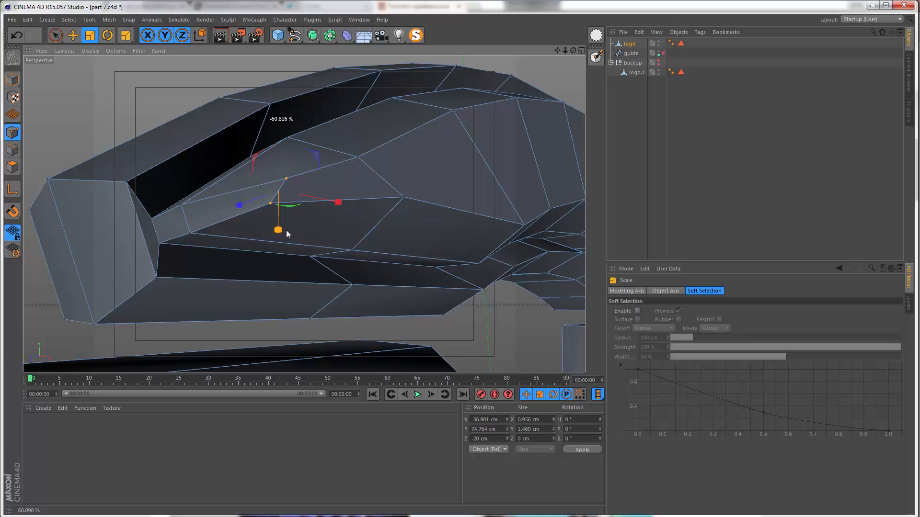
{"action": "left_click_drag", "start_coordinate": [286, 230], "coordinate": [280, 188]}
{"action": "key", "text": "space"}
{"action": "right_click_drag", "start_coordinate": [279, 188], "coordinate": [193, 206], "text": "alt"}
{"action": "middle_click_drag", "start_coordinate": [194, 205], "coordinate": [179, 226], "text": "alt"}
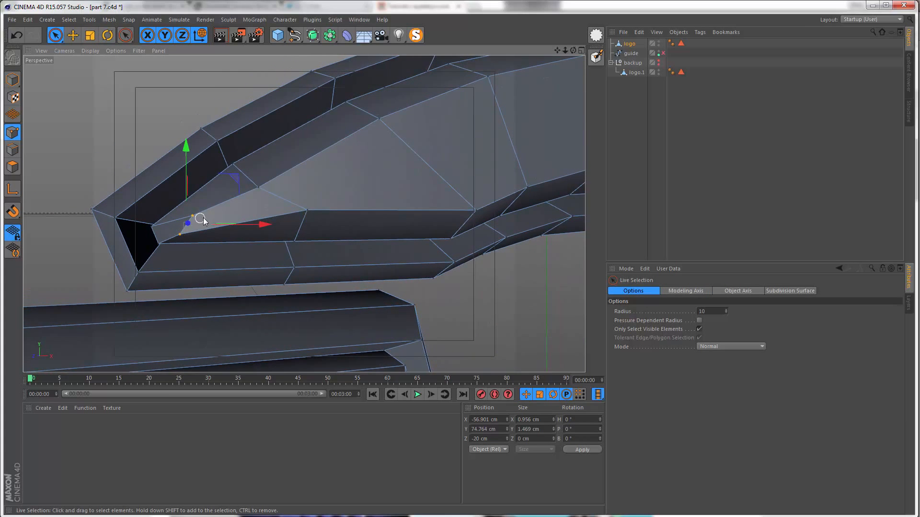
Step: Examine the inner-face points at the top arc's left and right ends for crossed geometry
{"action": "left_click_drag", "start_coordinate": [201, 222], "coordinate": [230, 234], "text": "alt"}
{"action": "left_click", "coordinate": [222, 235]}
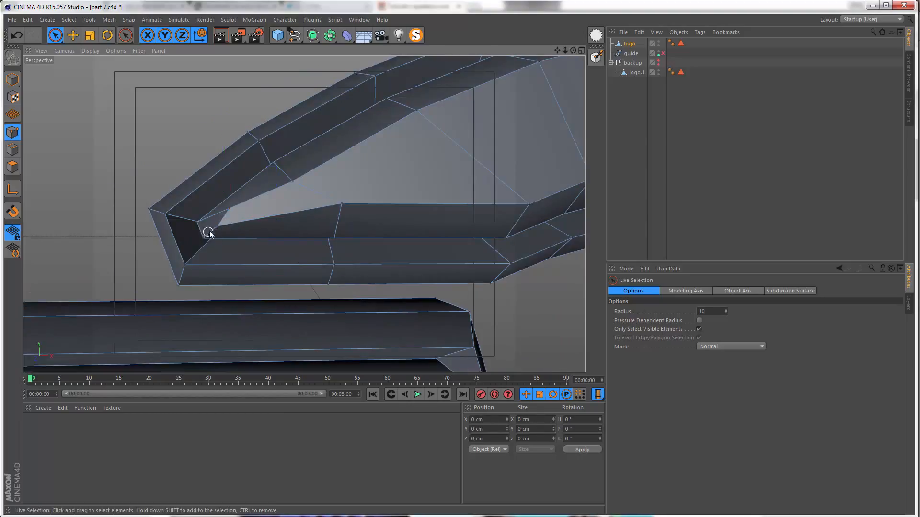
{"action": "scroll", "coordinate": [209, 232], "scroll_direction": "up", "scroll_amount": 3}
{"action": "left_click", "coordinate": [219, 225]}
{"action": "mouse_move", "coordinate": [269, 179]}
{"action": "left_mouse_down"}
{"action": "mouse_move", "coordinate": [283, 158]}
{"action": "mouse_move", "coordinate": [278, 165]}
{"action": "left_mouse_up"}
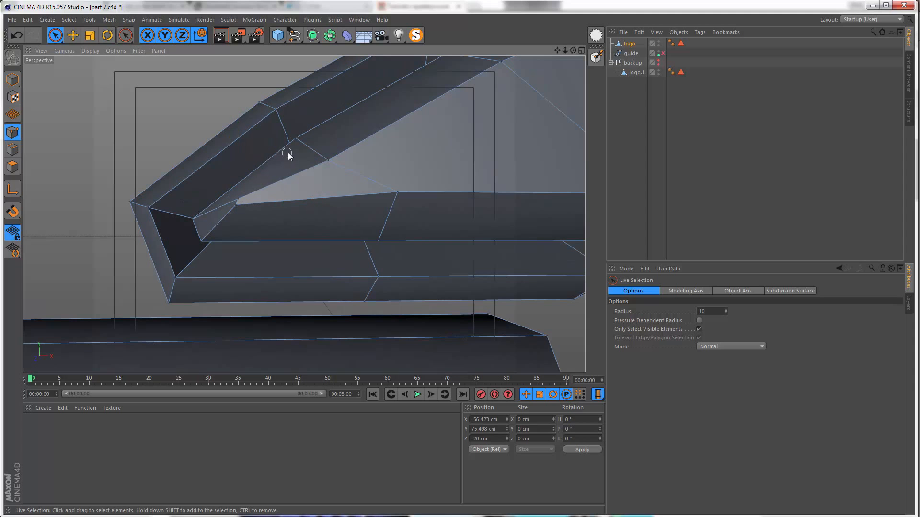
{"action": "key", "text": "ctrl+z"}
{"action": "key", "text": "ctrl+z"}
{"action": "middle_click_drag", "start_coordinate": [480, 137], "coordinate": [259, 167], "text": "alt"}
{"action": "scroll", "coordinate": [387, 151], "scroll_direction": "down", "scroll_amount": 5}
{"action": "middle_click_drag", "start_coordinate": [388, 149], "coordinate": [95, 182], "text": "alt"}
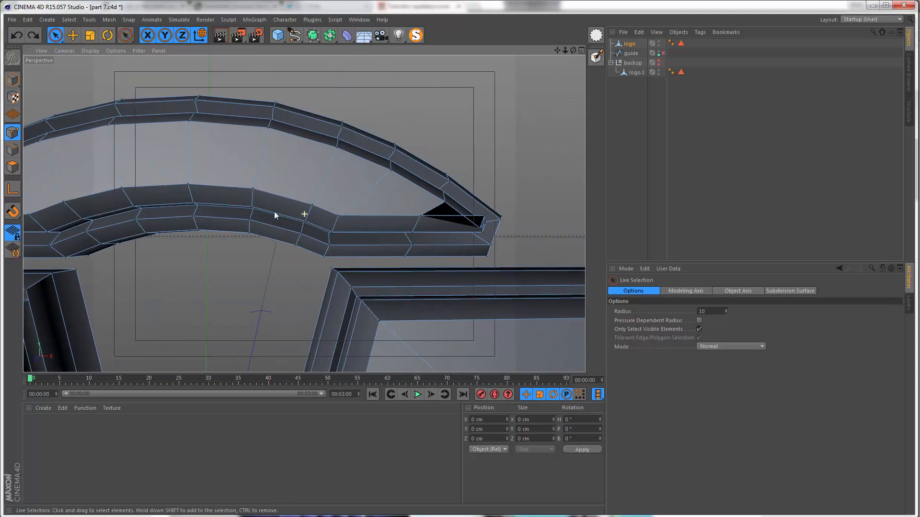
{"action": "scroll", "coordinate": [274, 211], "scroll_direction": "up", "scroll_amount": 10}
{"action": "scroll", "coordinate": [292, 206], "scroll_direction": "down", "scroll_amount": 6}
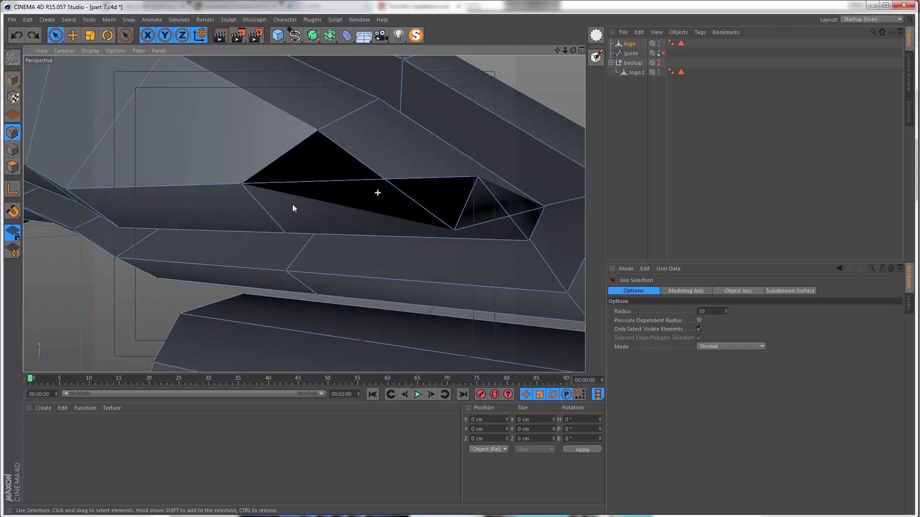
{"action": "scroll", "coordinate": [177, 206], "scroll_direction": "down", "scroll_amount": 3}
{"action": "middle_click_drag", "start_coordinate": [177, 206], "coordinate": [414, 200], "text": "alt"}
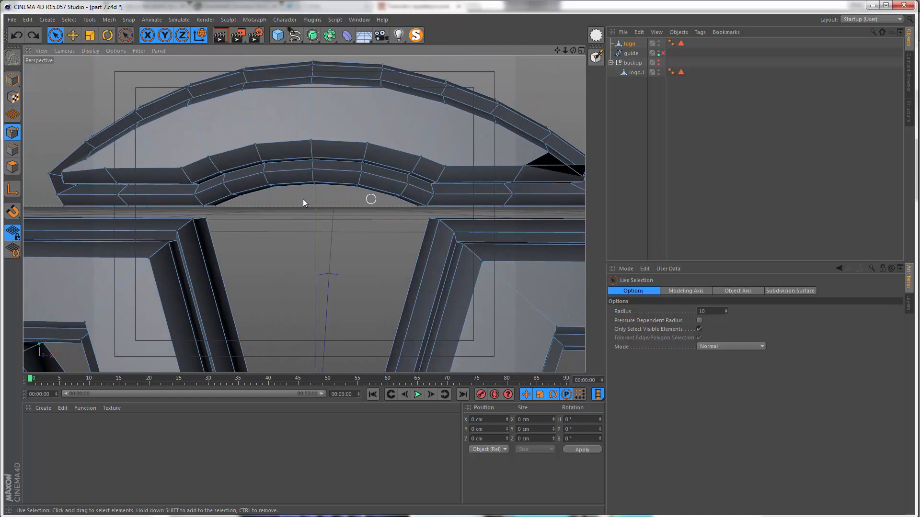
{"action": "left_click_drag", "start_coordinate": [226, 199], "coordinate": [377, 181], "text": "alt"}
{"action": "right_click_drag", "start_coordinate": [300, 182], "coordinate": [354, 141], "text": "alt"}
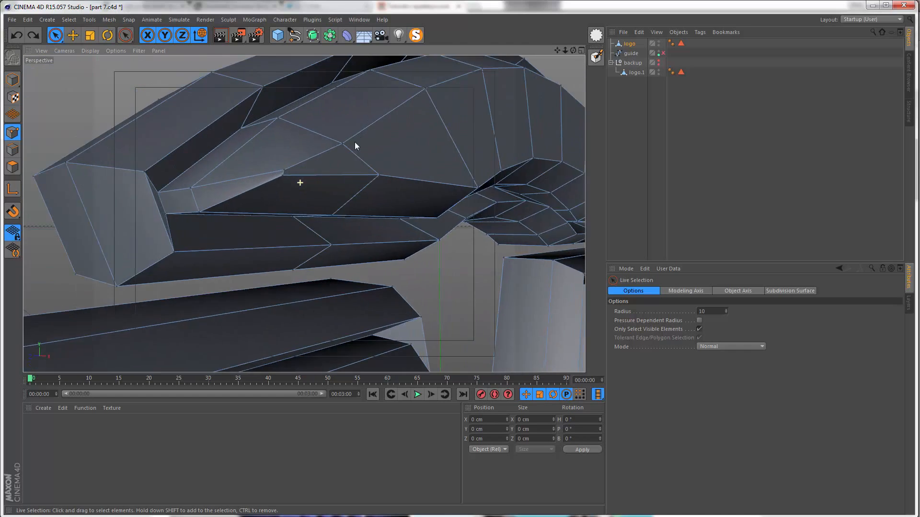
Step: Undo the vertical scaling of the two points at the top arc's left end
{"action": "left_click_drag", "start_coordinate": [303, 202], "coordinate": [291, 199], "text": "alt"}
{"action": "key", "text": "ctrl+z"}
{"action": "key", "text": "ctrl+z"}
{"action": "key", "text": "ctrl+z"}
{"action": "key", "text": "ctrl+z"}
{"action": "key", "text": "ctrl+z"}
{"action": "key", "text": "ctrl+z"}
{"action": "key", "text": "ctrl+z"}
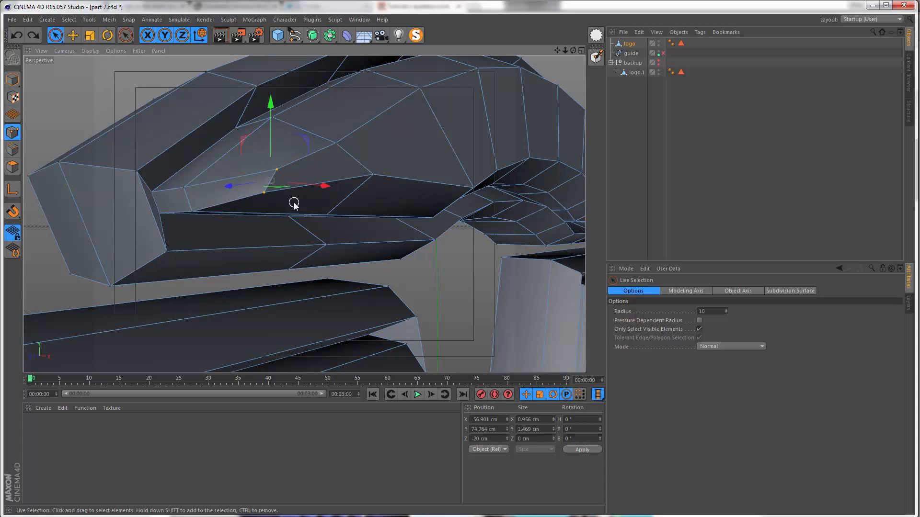
Step: Weld the two crossed inner-face points at the top arc's left end at their midpoint
{"action": "left_click_drag", "start_coordinate": [265, 183], "coordinate": [248, 151], "text": "alt"}
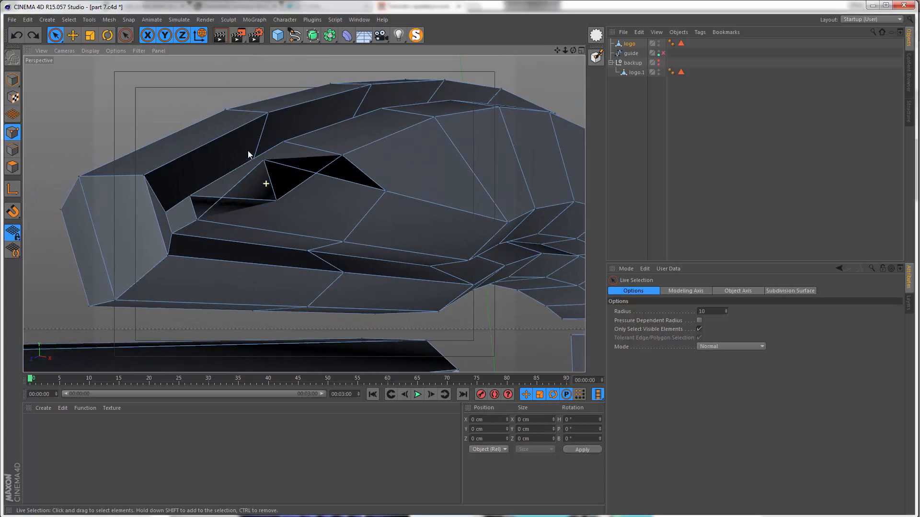
{"action": "middle_click_drag", "start_coordinate": [263, 185], "coordinate": [266, 194], "text": "alt"}
{"action": "left_click_drag", "start_coordinate": [266, 193], "coordinate": [267, 180], "text": "alt"}
{"action": "right_click_drag", "start_coordinate": [267, 179], "coordinate": [269, 173], "text": "alt"}
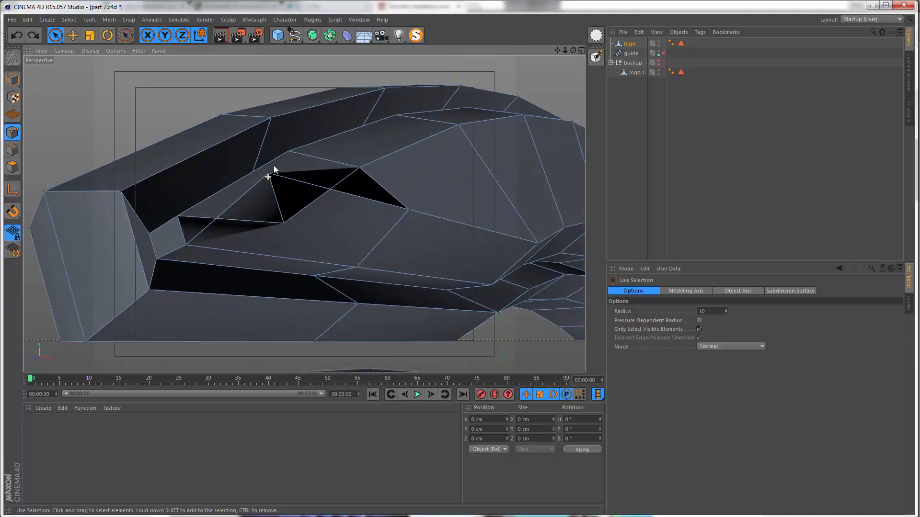
{"action": "left_click_drag", "start_coordinate": [270, 174], "coordinate": [271, 203], "text": "alt"}
{"action": "left_click_drag", "start_coordinate": [288, 235], "coordinate": [267, 166]}
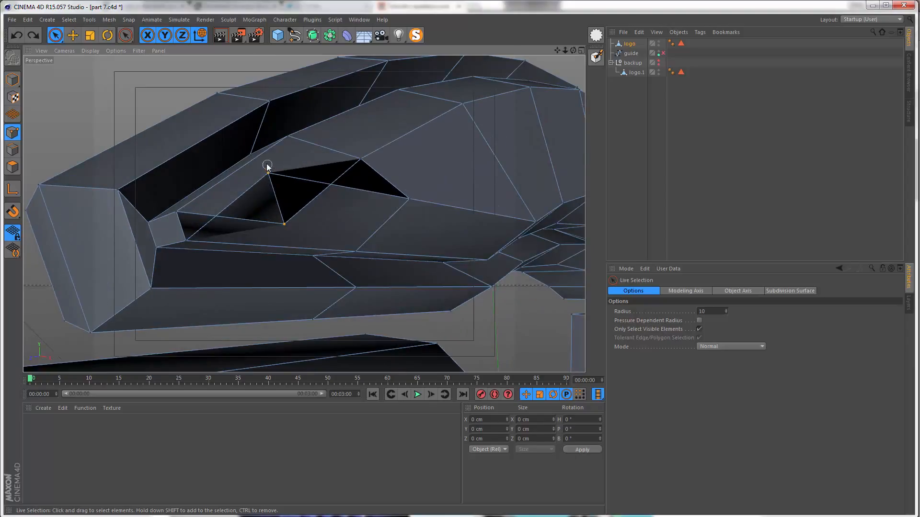
{"action": "right_click", "coordinate": [281, 203]}
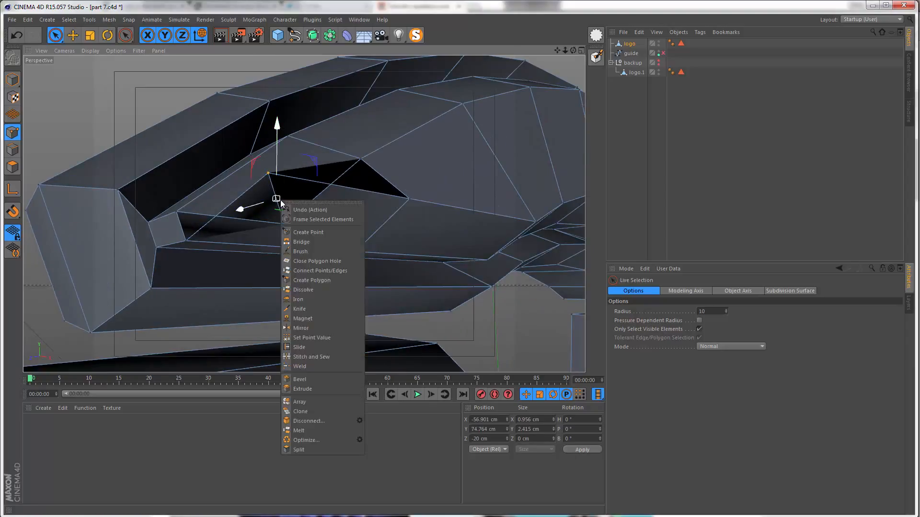
{"action": "left_click", "coordinate": [302, 366]}
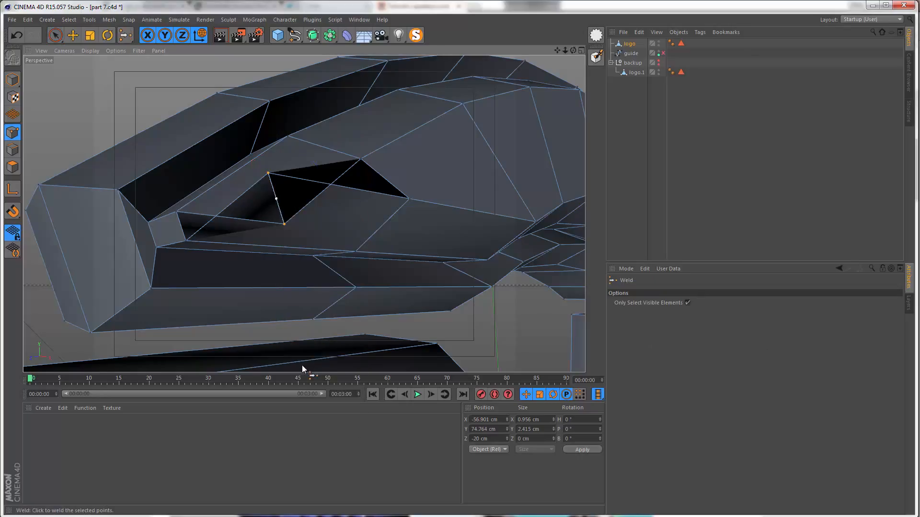
{"action": "left_click", "coordinate": [277, 199]}
Step: Weld the two crossed inner-face points at the top arc's right end at their midpoint
{"action": "left_click_drag", "start_coordinate": [283, 208], "coordinate": [211, 231], "text": "alt"}
{"action": "right_click_drag", "start_coordinate": [269, 217], "coordinate": [218, 225], "text": "alt"}
{"action": "left_click_drag", "start_coordinate": [218, 226], "coordinate": [210, 227], "text": "alt"}
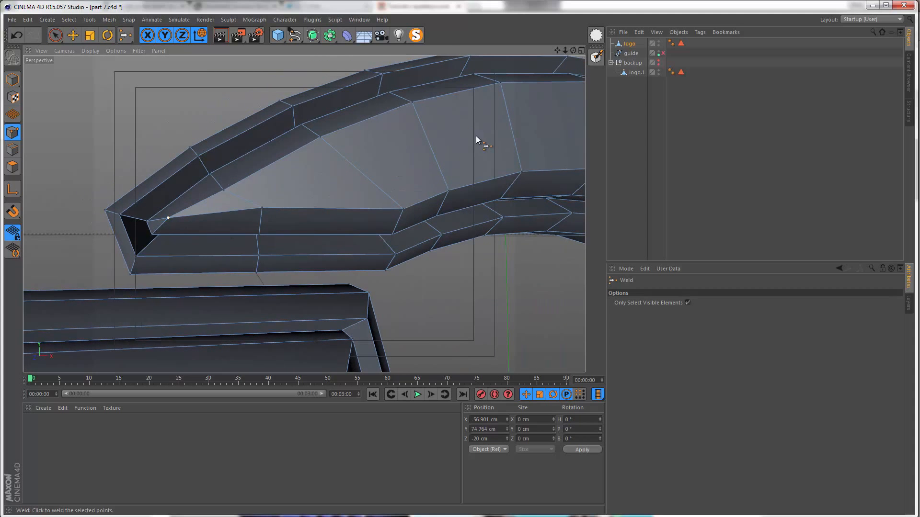
{"action": "left_click_drag", "start_coordinate": [476, 136], "coordinate": [178, 189], "text": "alt"}
{"action": "right_click_drag", "start_coordinate": [263, 242], "coordinate": [310, 195], "text": "alt"}
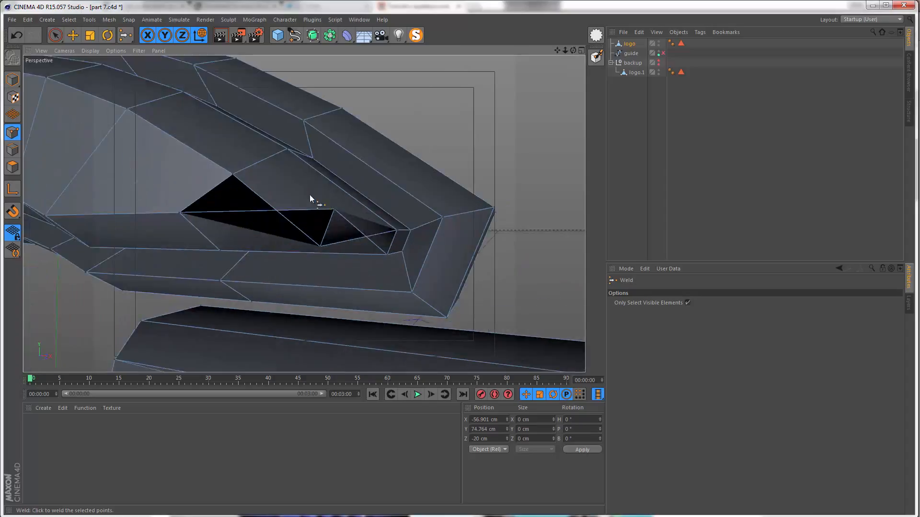
{"action": "left_click_drag", "start_coordinate": [309, 194], "coordinate": [324, 242], "text": "alt"}
{"action": "key", "text": "space"}
{"action": "right_click_drag", "start_coordinate": [321, 245], "coordinate": [334, 201], "text": "alt"}
{"action": "left_click_drag", "start_coordinate": [345, 181], "coordinate": [316, 259]}
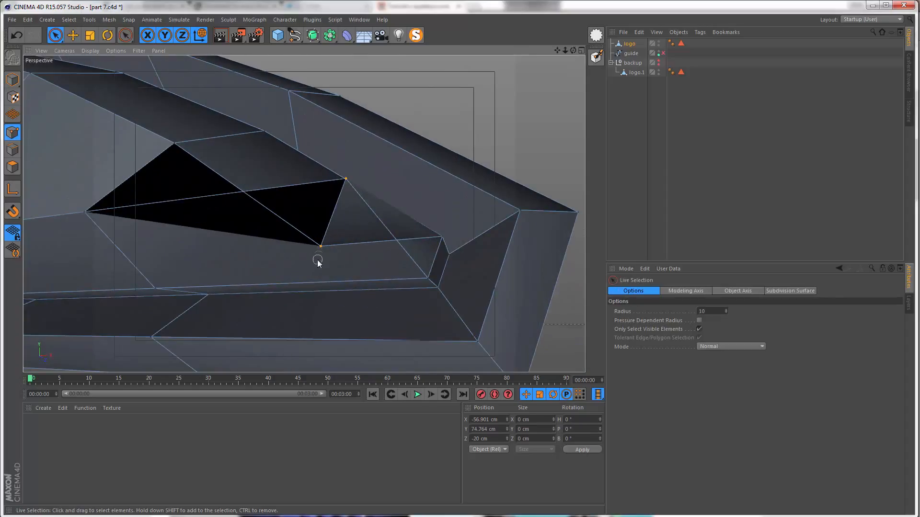
{"action": "key", "text": "space"}
{"action": "left_click", "coordinate": [334, 212]}
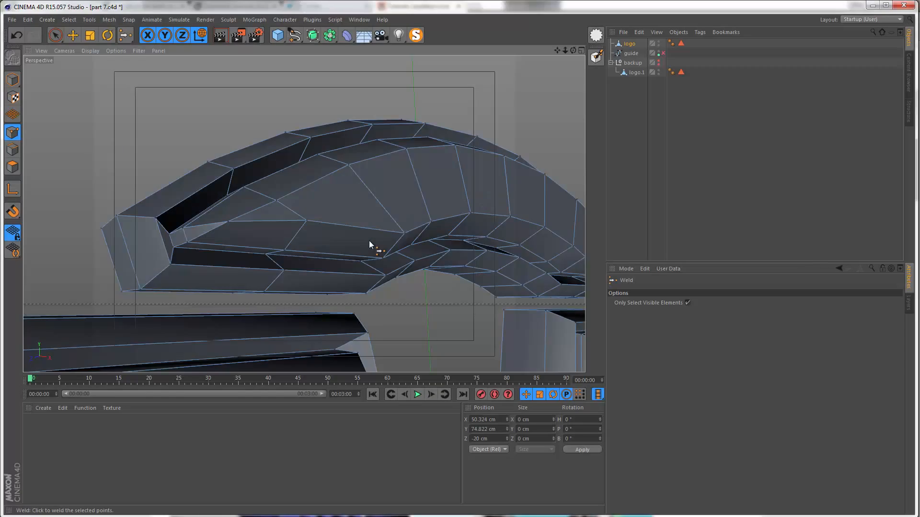
Step: Weld the two crossed inner-face points at the lower end of the small right-hand arc at their midpoint
{"action": "right_click_drag", "start_coordinate": [369, 240], "coordinate": [276, 301], "text": "alt"}
{"action": "left_click_drag", "start_coordinate": [276, 300], "coordinate": [238, 120], "text": "alt"}
{"action": "left_click_drag", "start_coordinate": [331, 297], "coordinate": [378, 320], "text": "alt"}
{"action": "middle_click_drag", "start_coordinate": [378, 320], "coordinate": [362, 318], "text": "alt"}
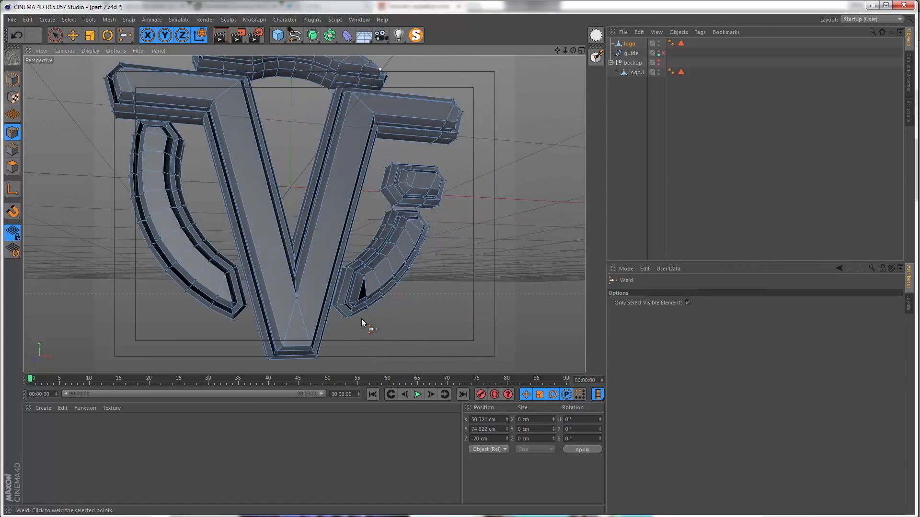
{"action": "right_click_drag", "start_coordinate": [368, 289], "coordinate": [429, 250], "text": "alt"}
{"action": "mouse_move", "coordinate": [398, 293]}
{"action": "left_mouse_down", "text": "alt"}
{"action": "mouse_move", "coordinate": [378, 347]}
{"action": "mouse_move", "coordinate": [346, 311]}
{"action": "left_mouse_up", "text": "alt"}
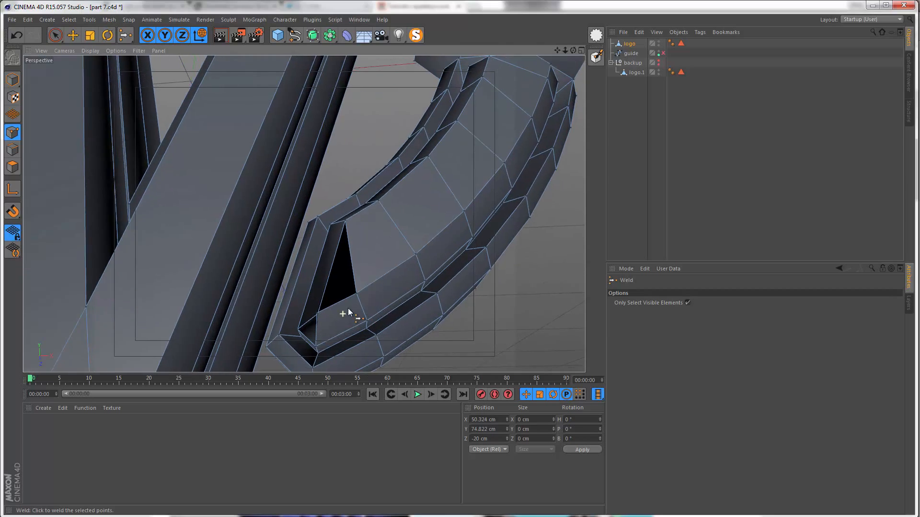
{"action": "right_click_drag", "start_coordinate": [347, 312], "coordinate": [374, 301], "text": "alt"}
{"action": "right_click_drag", "start_coordinate": [280, 320], "coordinate": [331, 274], "text": "alt"}
{"action": "key", "text": "space"}
{"action": "left_click_drag", "start_coordinate": [292, 293], "coordinate": [310, 311], "text": "alt"}
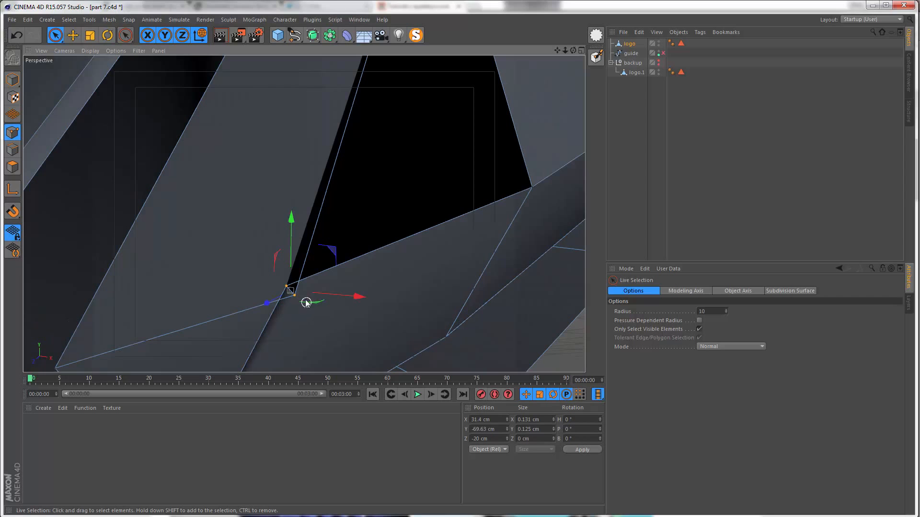
{"action": "key", "text": "space"}
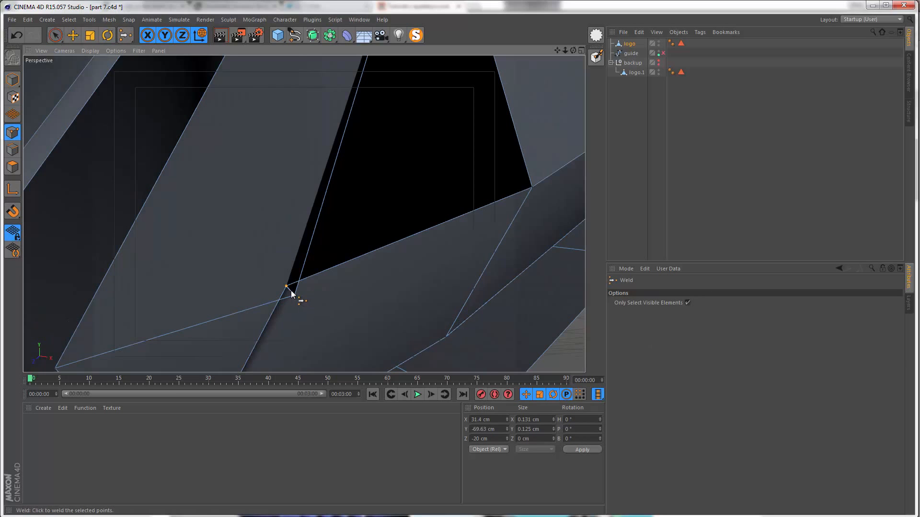
{"action": "left_click", "coordinate": [289, 297]}
Step: Render a preview of the whole logo and play the "cinematic film logo" reference video for comparison
{"action": "mouse_move", "coordinate": [300, 308]}
{"action": "left_mouse_down", "text": "alt"}
{"action": "mouse_move", "coordinate": [251, 308]}
{"action": "mouse_move", "coordinate": [264, 321]}
{"action": "left_mouse_up", "text": "alt"}
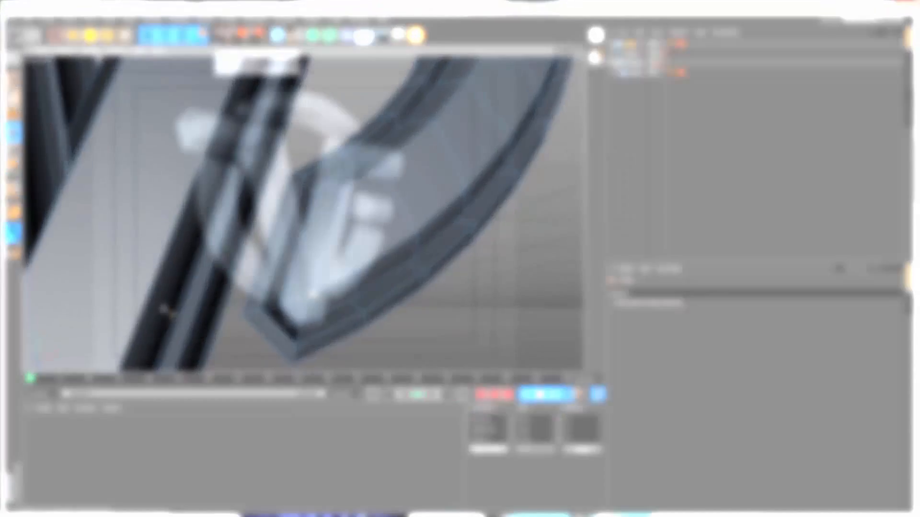
{"action": "left_click", "coordinate": [214, 39]}
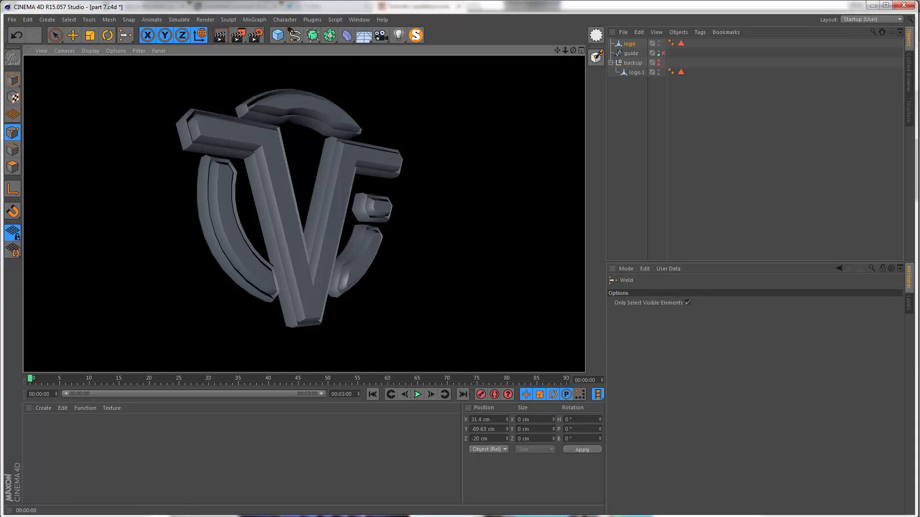
{"action": "left_click", "coordinate": [216, 516]}
{"action": "left_click", "coordinate": [442, 434]}
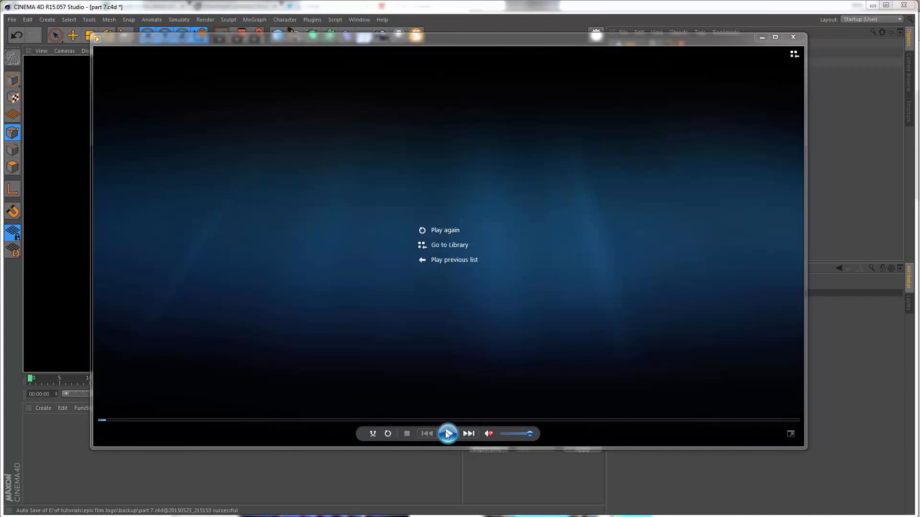
{"action": "left_click", "coordinate": [445, 434]}
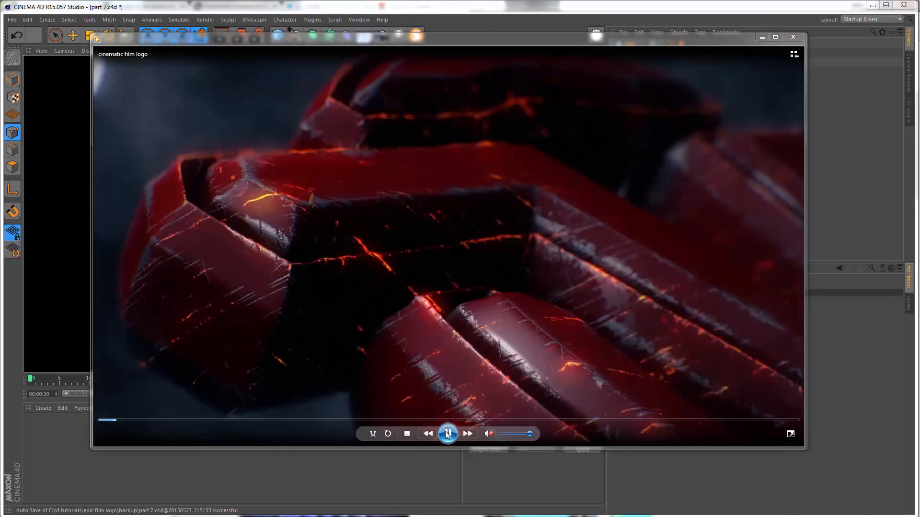
{"action": "left_click", "coordinate": [442, 435]}
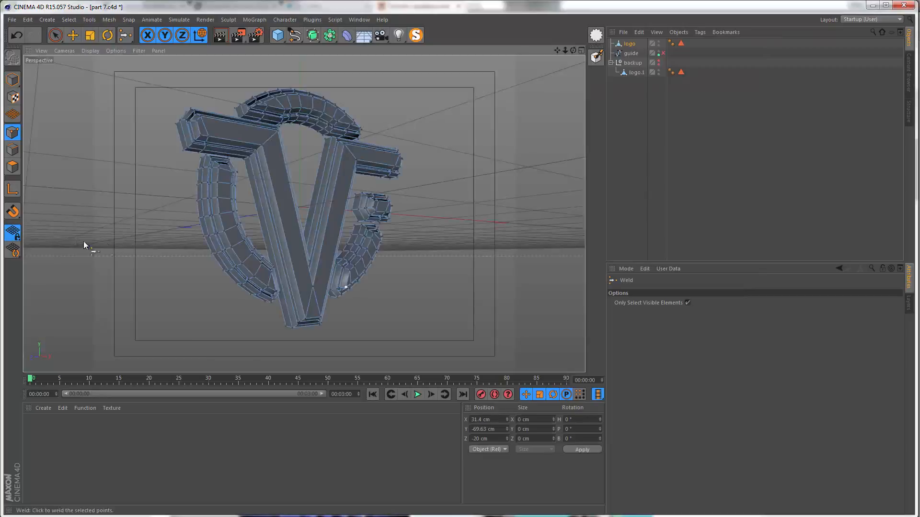
Step: Add a Symmetry object, nest the logo inside it, and set its mirror plane to XY
{"action": "left_click_drag", "start_coordinate": [272, 208], "coordinate": [276, 196], "text": "alt"}
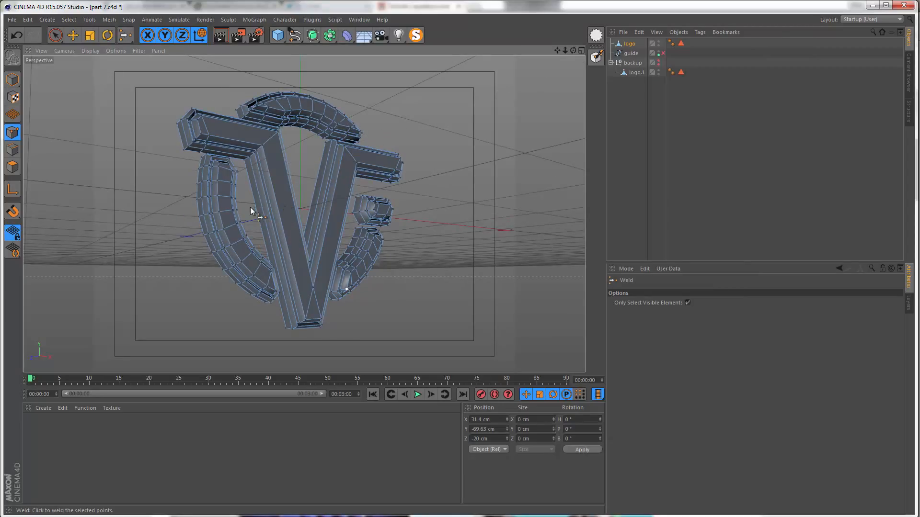
{"action": "scroll", "coordinate": [281, 100], "scroll_direction": "up", "scroll_amount": 3}
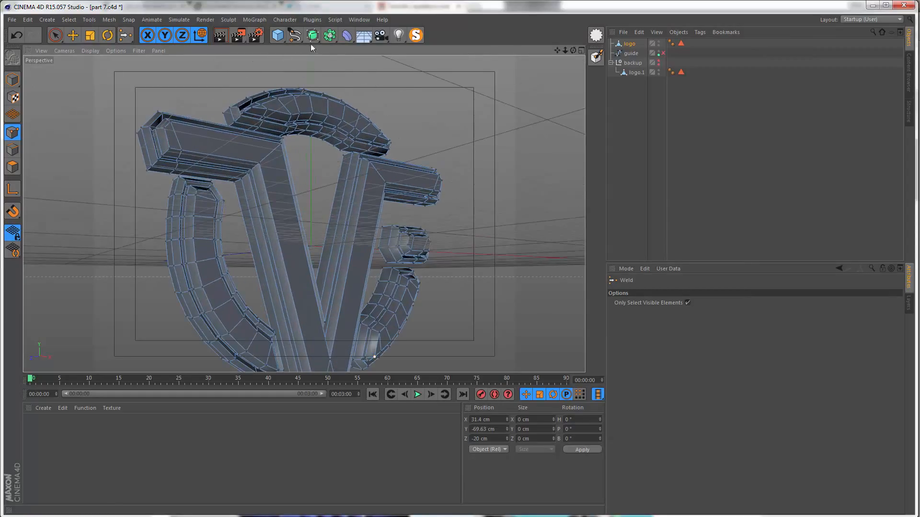
{"action": "left_click", "coordinate": [329, 38]}
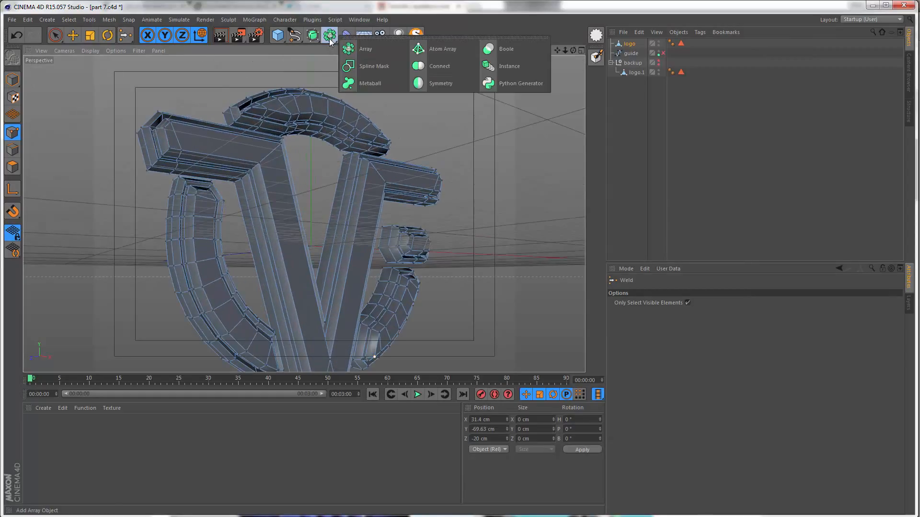
{"action": "left_click", "coordinate": [424, 83]}
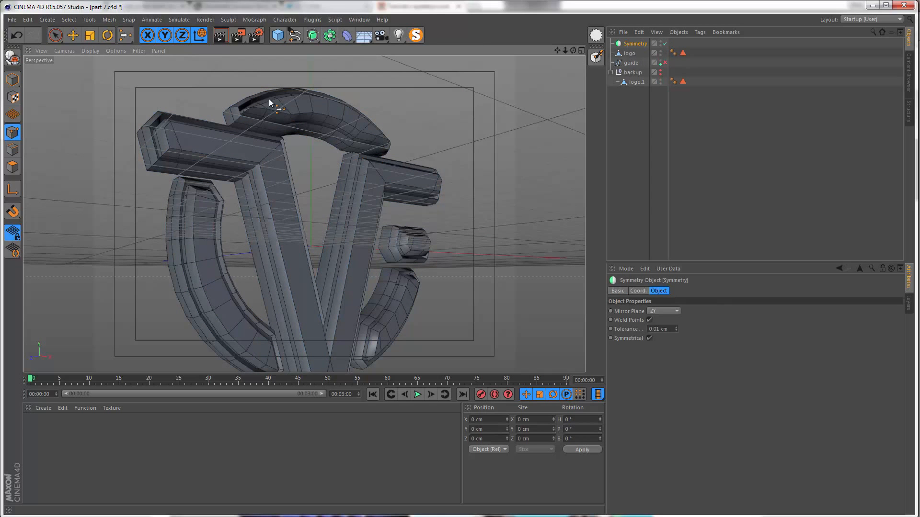
{"action": "left_click_drag", "start_coordinate": [269, 99], "coordinate": [302, 166], "text": "alt"}
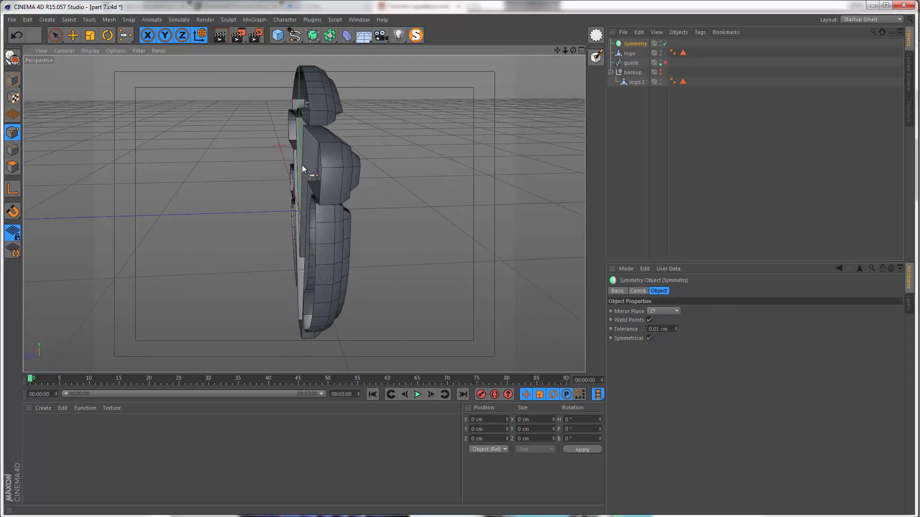
{"action": "left_click_drag", "start_coordinate": [430, 159], "coordinate": [376, 138], "text": "alt"}
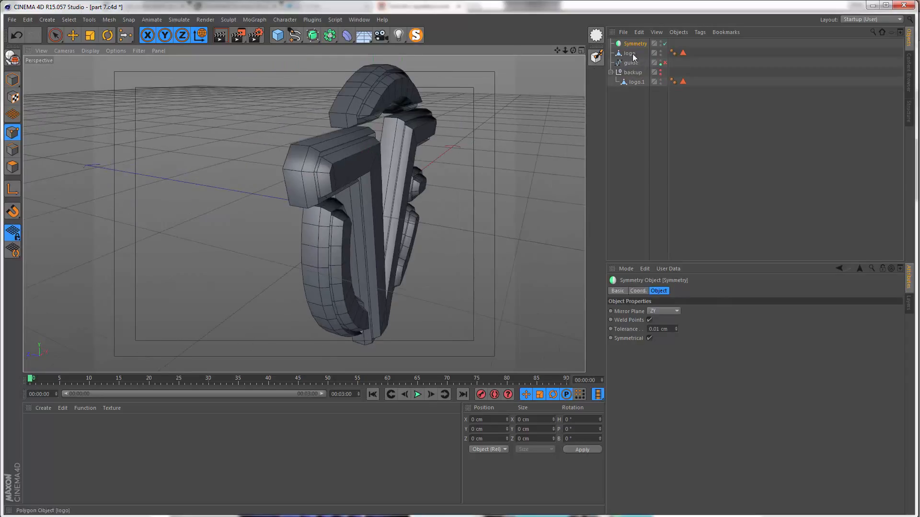
{"action": "left_click_drag", "start_coordinate": [630, 53], "coordinate": [632, 43]}
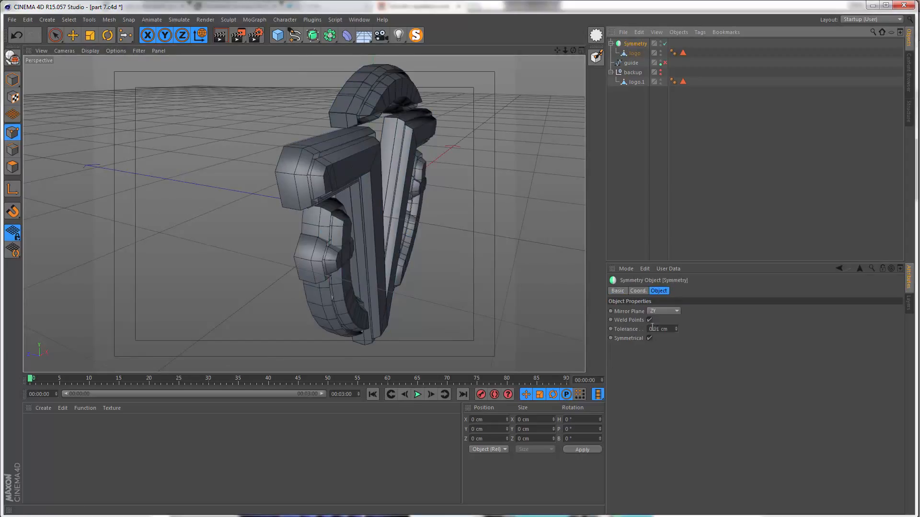
{"action": "left_click", "coordinate": [655, 312]}
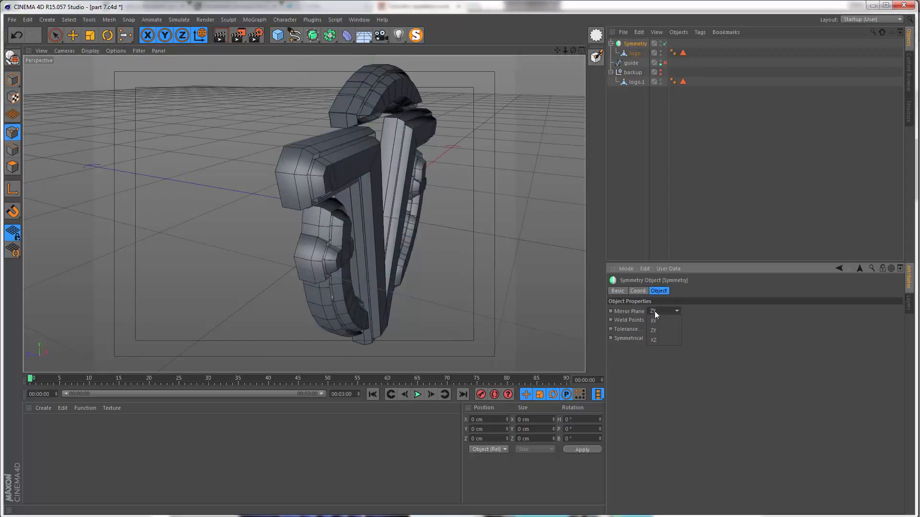
{"action": "left_click", "coordinate": [660, 320]}
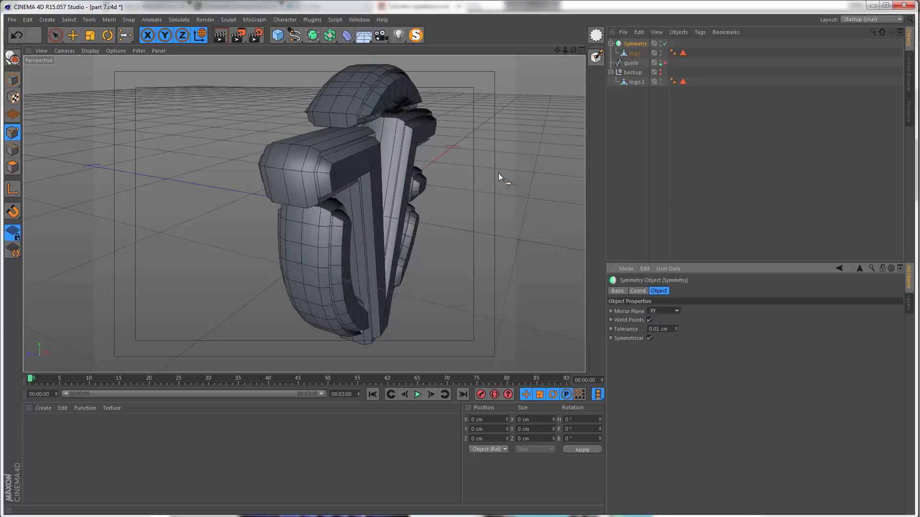
Step: Turn off the Symmetry object and select the logo mesh inside it
{"action": "left_click_drag", "start_coordinate": [373, 145], "coordinate": [265, 158], "text": "alt"}
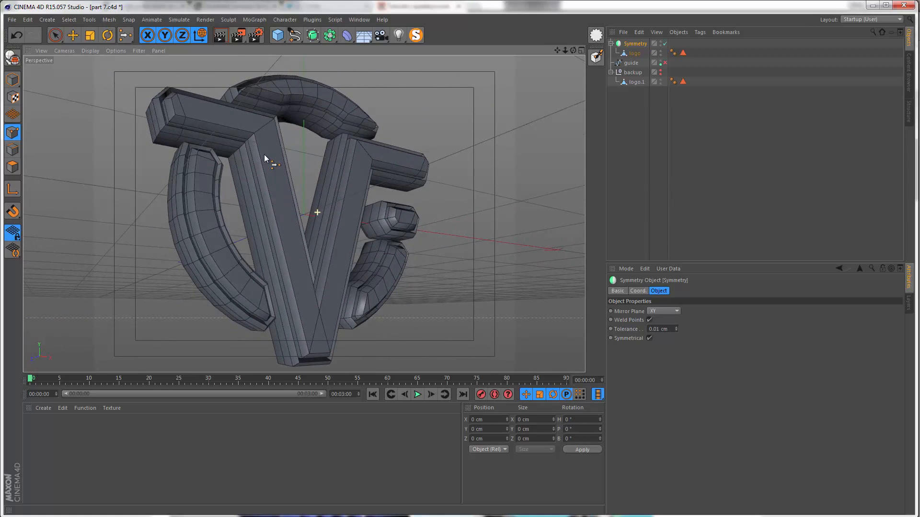
{"action": "left_click_drag", "start_coordinate": [271, 194], "coordinate": [304, 196], "text": "alt"}
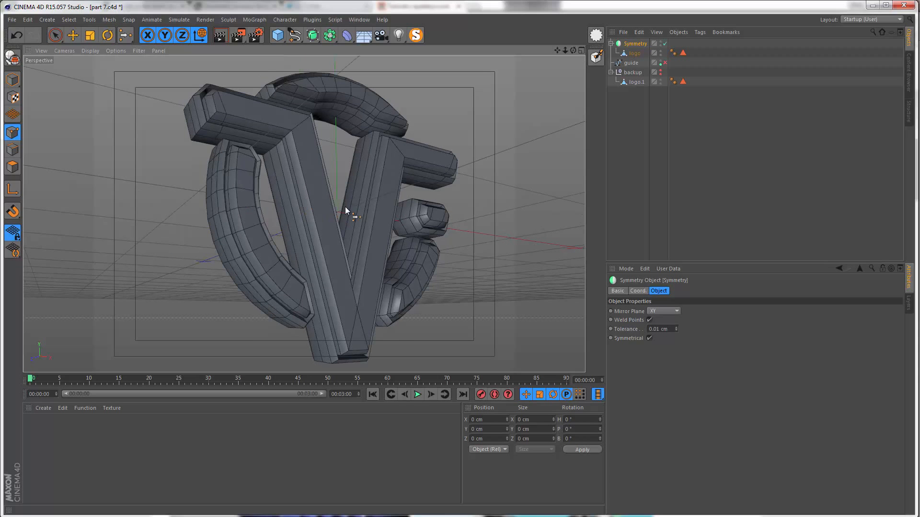
{"action": "right_click_drag", "start_coordinate": [212, 190], "coordinate": [234, 192], "text": "alt"}
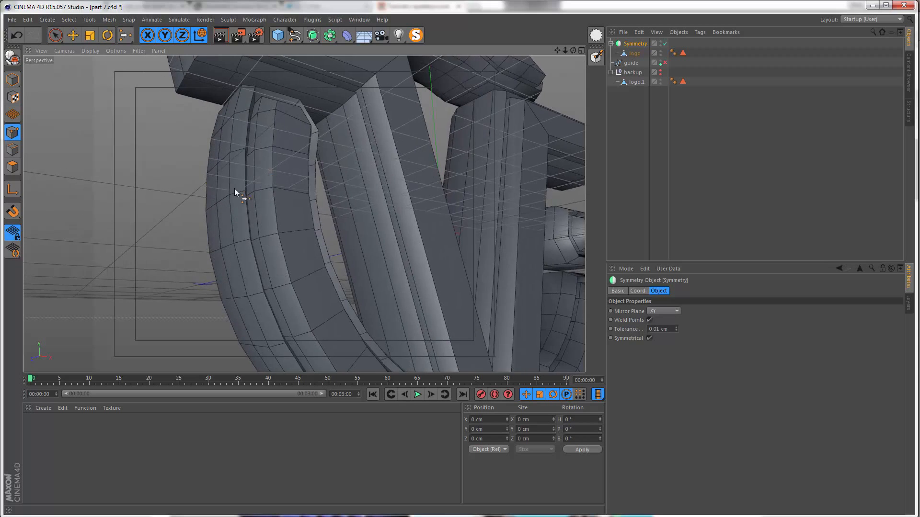
{"action": "left_click_drag", "start_coordinate": [234, 188], "coordinate": [267, 205], "text": "alt"}
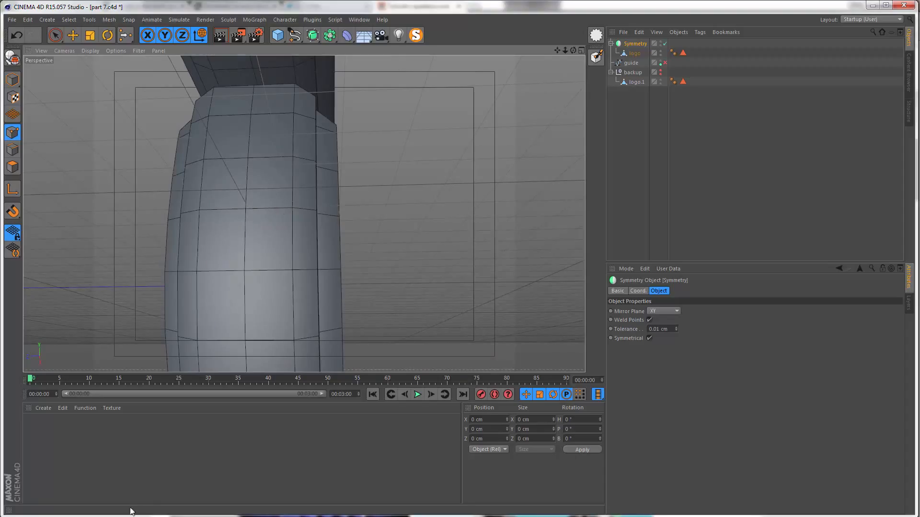
{"action": "left_click", "coordinate": [225, 516]}
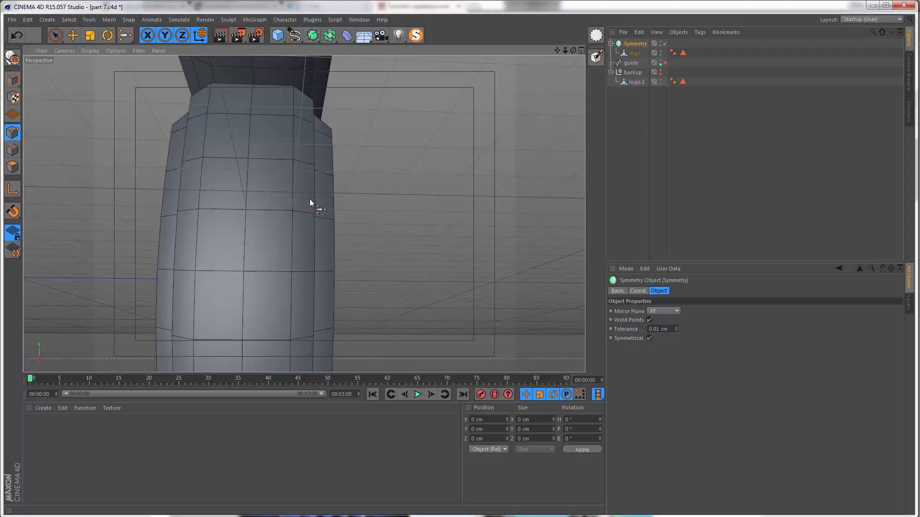
{"action": "left_click", "coordinate": [665, 43]}
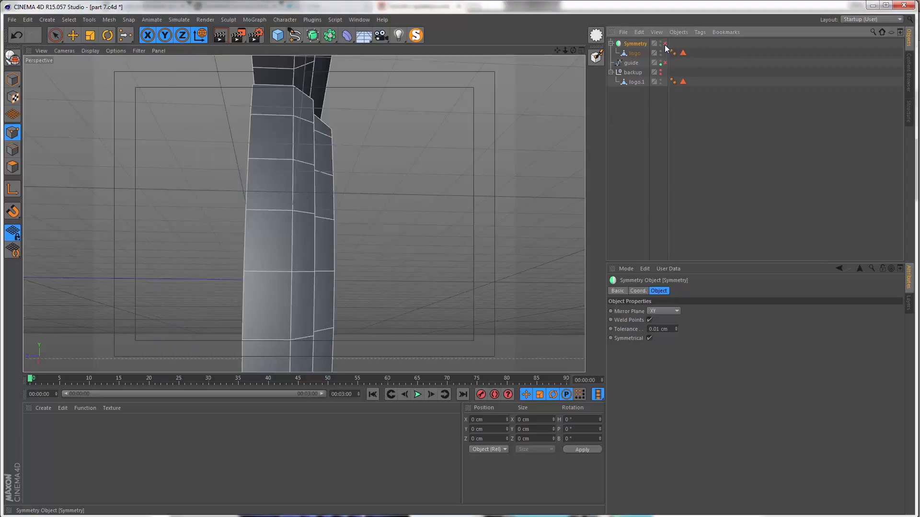
{"action": "left_click", "coordinate": [629, 53]}
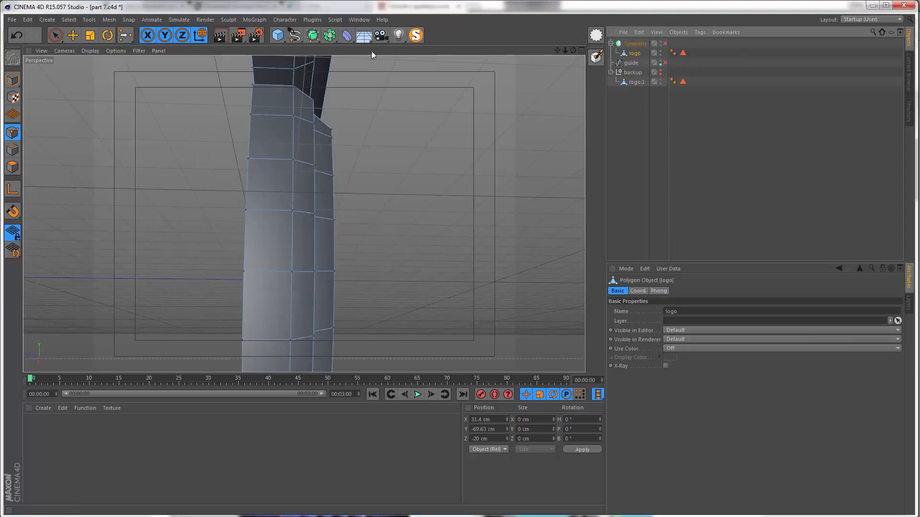
Step: In edge mode, loop-select the open back border edges of the large side arc
{"action": "left_click", "coordinate": [13, 150]}
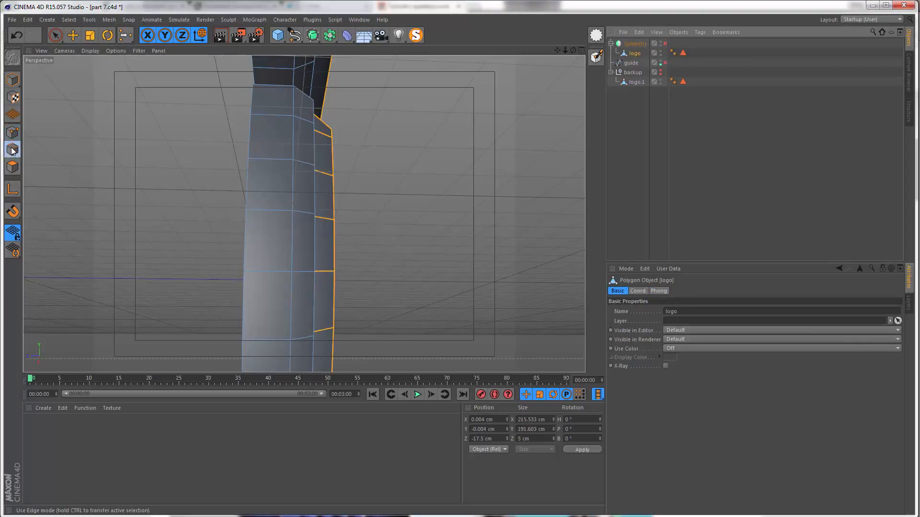
{"action": "key", "text": "u"}
{"action": "key", "text": "l"}
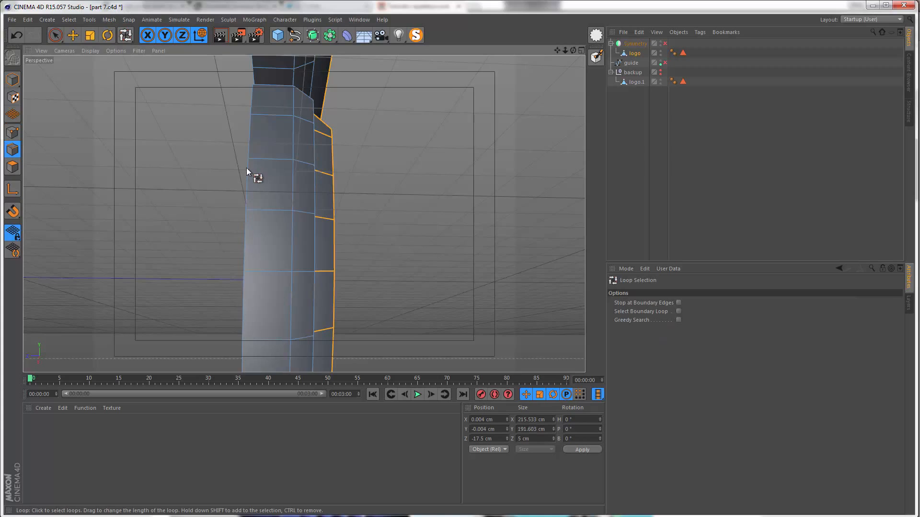
{"action": "left_click_drag", "start_coordinate": [243, 169], "coordinate": [356, 232], "text": "alt"}
{"action": "right_click_drag", "start_coordinate": [355, 232], "coordinate": [201, 233], "text": "alt"}
{"action": "left_click_drag", "start_coordinate": [272, 237], "coordinate": [346, 249], "text": "alt"}
{"action": "left_click", "coordinate": [341, 241]}
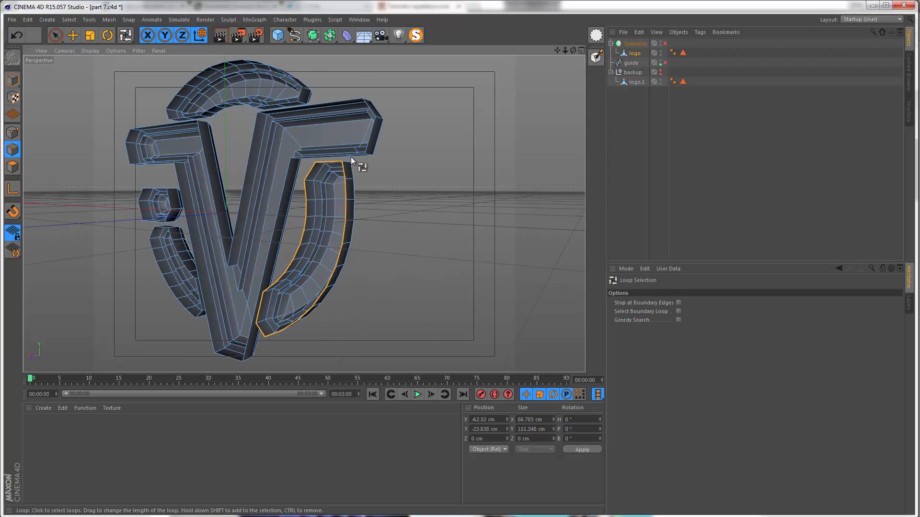
Step: Add the back border edge loops of the remaining logo parts to the selection and try moving them along Z
{"action": "left_click", "coordinate": [350, 157], "text": "shift"}
{"action": "left_click_drag", "start_coordinate": [351, 156], "coordinate": [349, 180], "text": "alt"}
{"action": "left_click", "coordinate": [349, 180], "text": "shift"}
{"action": "right_click_drag", "start_coordinate": [348, 180], "coordinate": [263, 220], "text": "alt"}
{"action": "left_click", "coordinate": [218, 115], "text": "shift"}
{"action": "left_click_drag", "start_coordinate": [263, 221], "coordinate": [239, 189], "text": "alt"}
{"action": "left_click", "coordinate": [239, 188], "text": "shift"}
{"action": "right_click_drag", "start_coordinate": [240, 189], "coordinate": [192, 205], "text": "alt"}
{"action": "left_click_drag", "start_coordinate": [191, 205], "coordinate": [216, 189], "text": "alt"}
{"action": "middle_click_drag", "start_coordinate": [216, 188], "coordinate": [225, 242], "text": "alt"}
{"action": "key", "text": "space"}
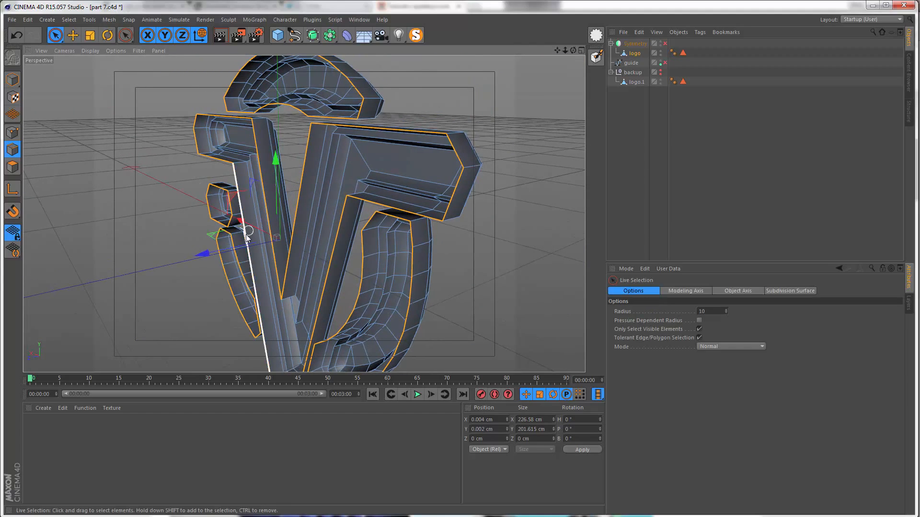
{"action": "mouse_move", "coordinate": [224, 243]}
{"action": "left_mouse_down", "text": "alt"}
{"action": "mouse_move", "coordinate": [209, 249]}
{"action": "mouse_move", "coordinate": [221, 251]}
{"action": "left_mouse_up", "text": "alt"}
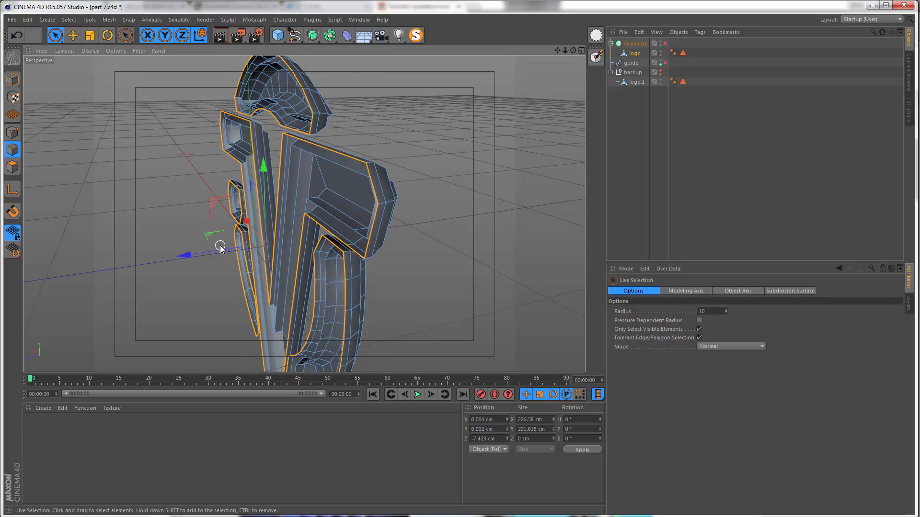
{"action": "key", "text": "ctrl+z"}
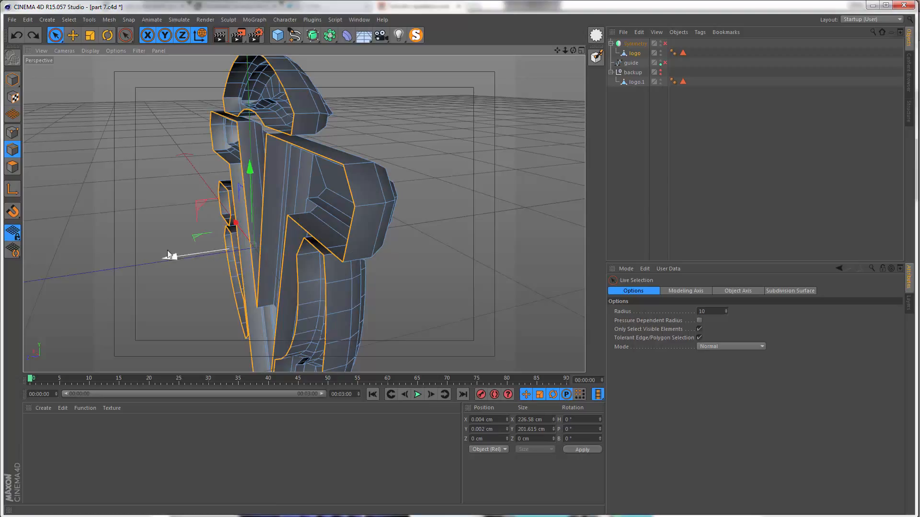
Step: In point mode, loop-select the back border points of every logo part
{"action": "left_click", "coordinate": [12, 132]}
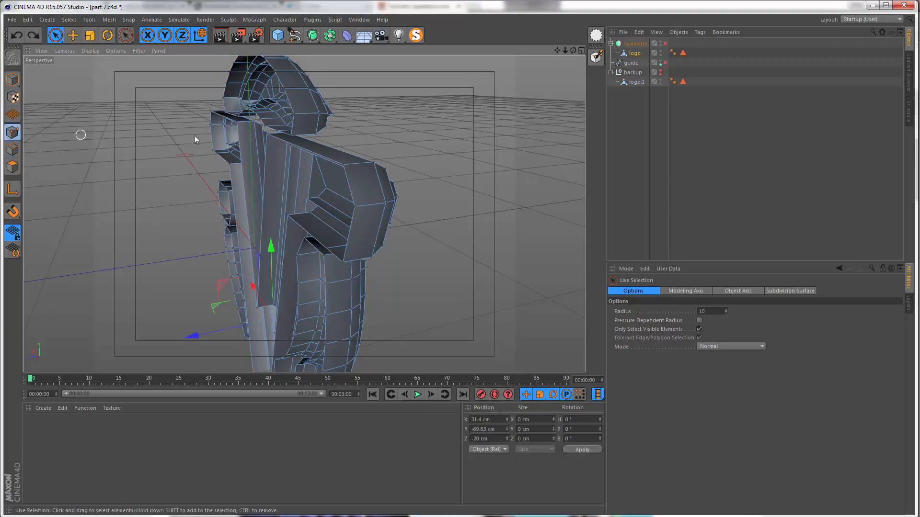
{"action": "key", "text": "u"}
{"action": "key", "text": "l"}
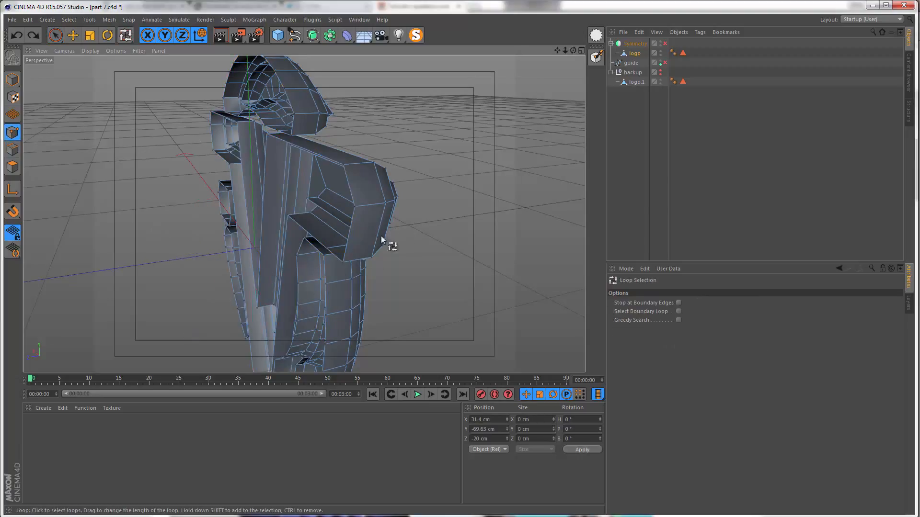
{"action": "left_click", "coordinate": [338, 264]}
{"action": "left_click_drag", "start_coordinate": [333, 260], "coordinate": [350, 329], "text": "alt"}
{"action": "left_click", "coordinate": [353, 339]}
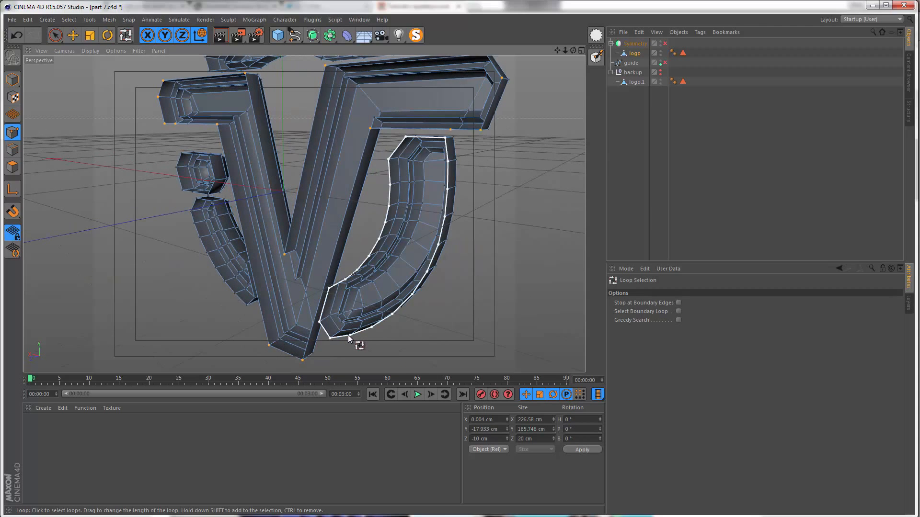
{"action": "left_click_drag", "start_coordinate": [221, 169], "coordinate": [220, 160], "text": "alt"}
{"action": "left_click", "coordinate": [220, 154], "text": "shift"}
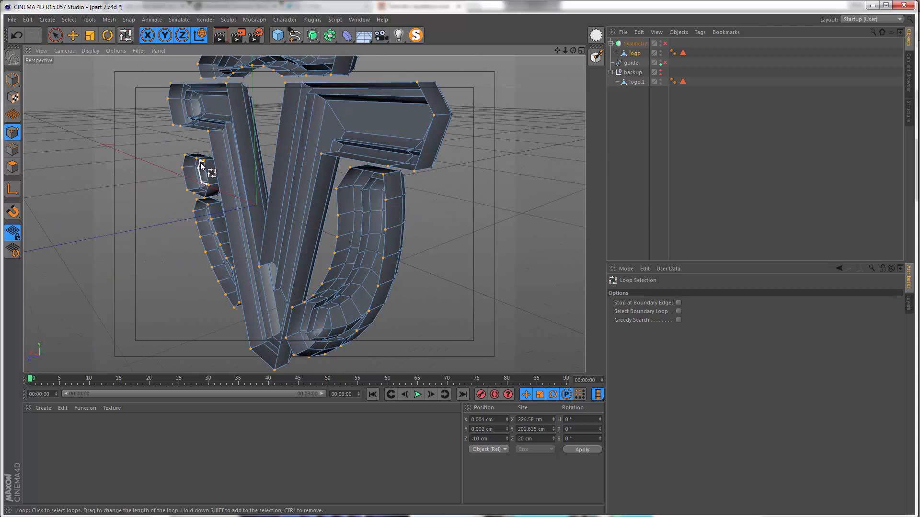
Step: Invert the point selection and set the Z position of the selected points to -10 cm
{"action": "left_click", "coordinate": [71, 21]}
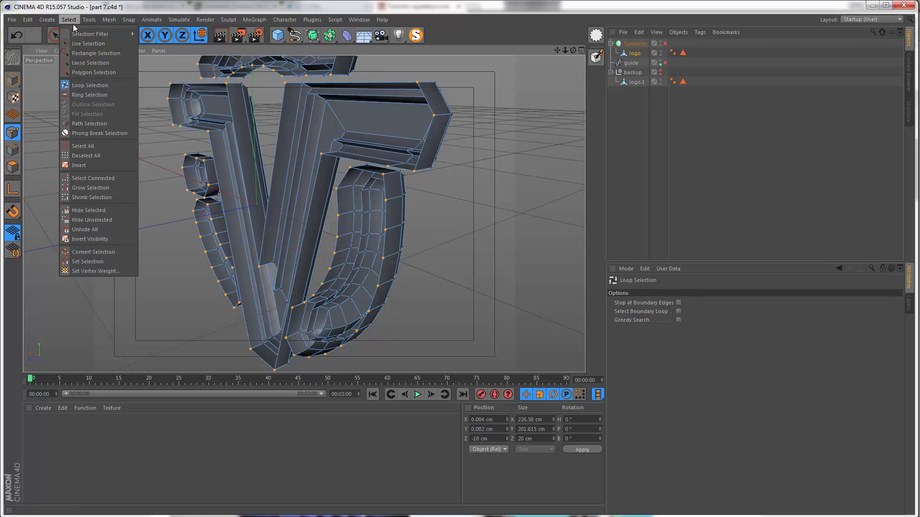
{"action": "left_click", "coordinate": [85, 163]}
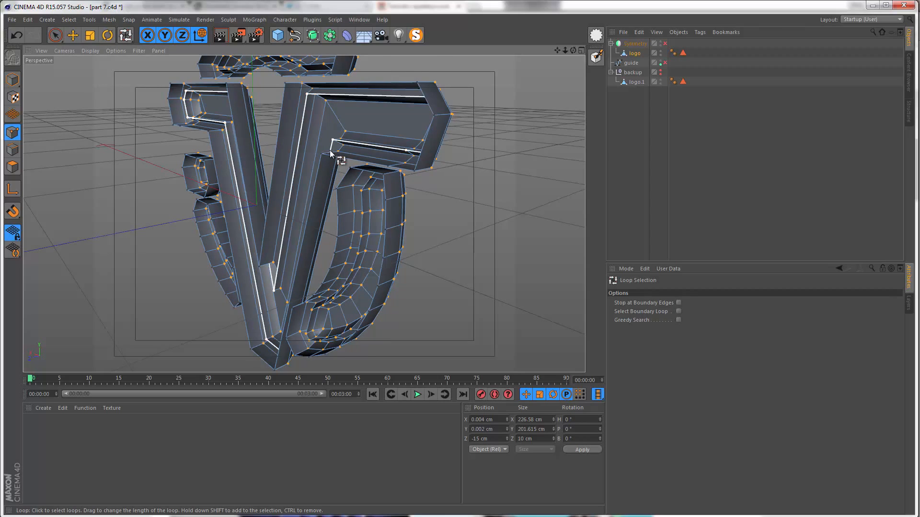
{"action": "left_click", "coordinate": [501, 439]}
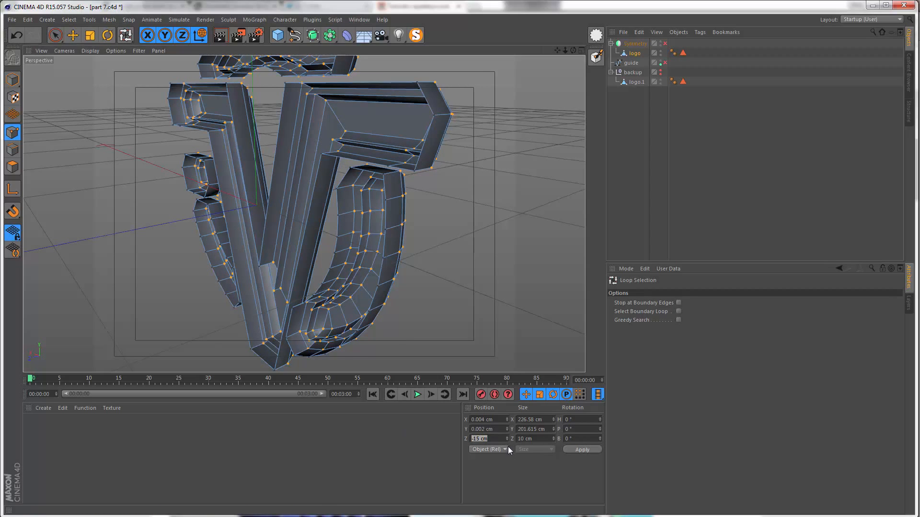
{"action": "left_click", "coordinate": [493, 439]}
{"action": "scroll", "coordinate": [496, 439], "scroll_direction": "up", "scroll_amount": 5}
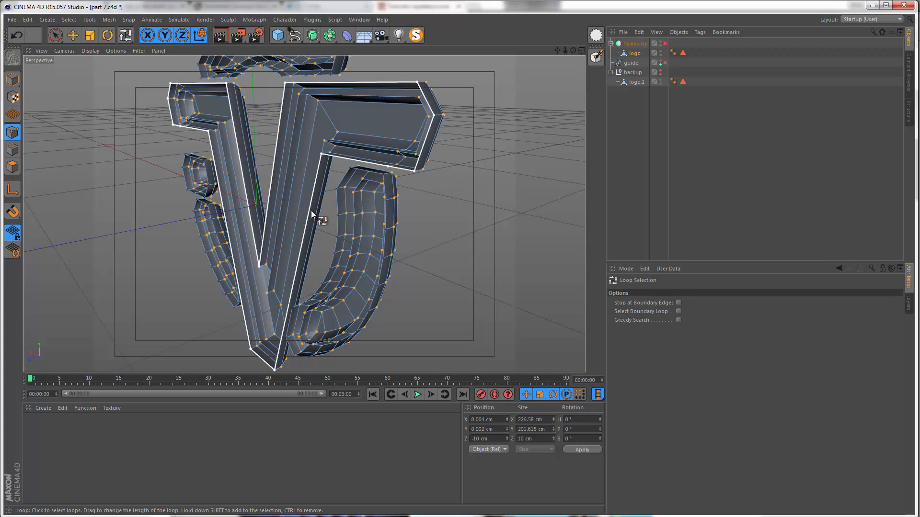
Step: Deselect the logo and turn the Symmetry object back on
{"action": "left_click_drag", "start_coordinate": [309, 218], "coordinate": [184, 203], "text": "alt"}
{"action": "left_click", "coordinate": [618, 97]}
{"action": "left_click", "coordinate": [664, 44]}
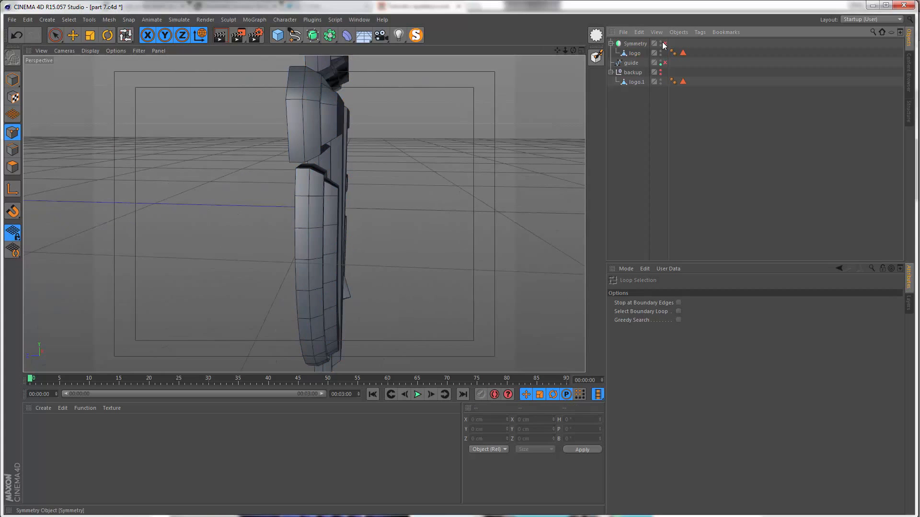
{"action": "left_click_drag", "start_coordinate": [353, 129], "coordinate": [258, 180], "text": "alt"}
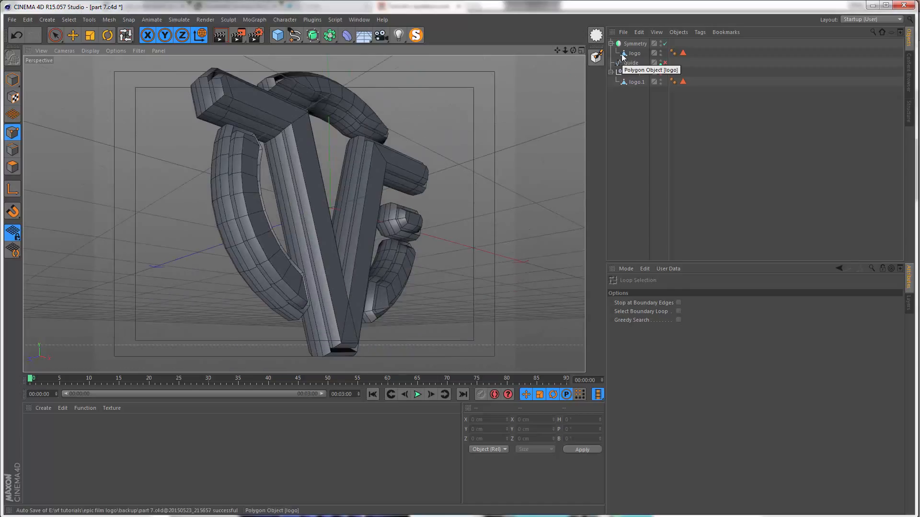
Step: Copy the logo mesh from the Symmetry object into the backup null
{"action": "left_click", "coordinate": [623, 54]}
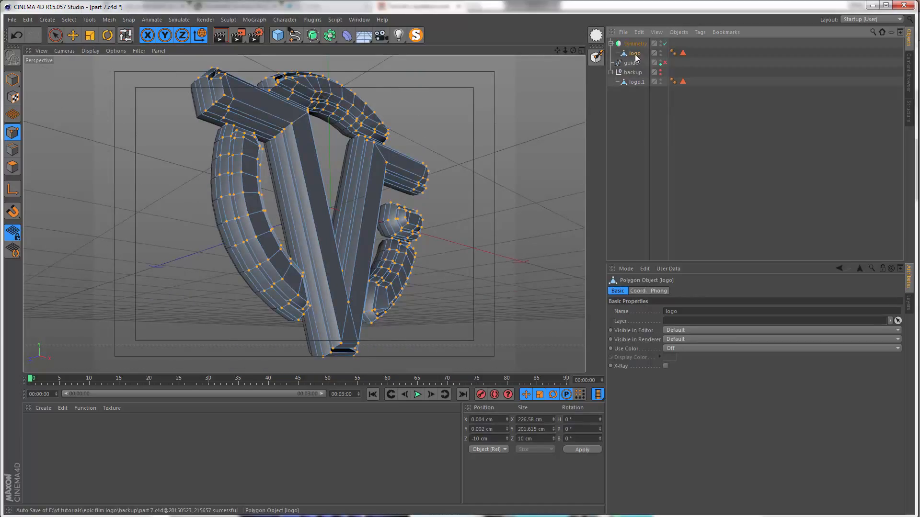
{"action": "left_click_drag", "start_coordinate": [632, 54], "coordinate": [633, 76], "text": "ctrl"}
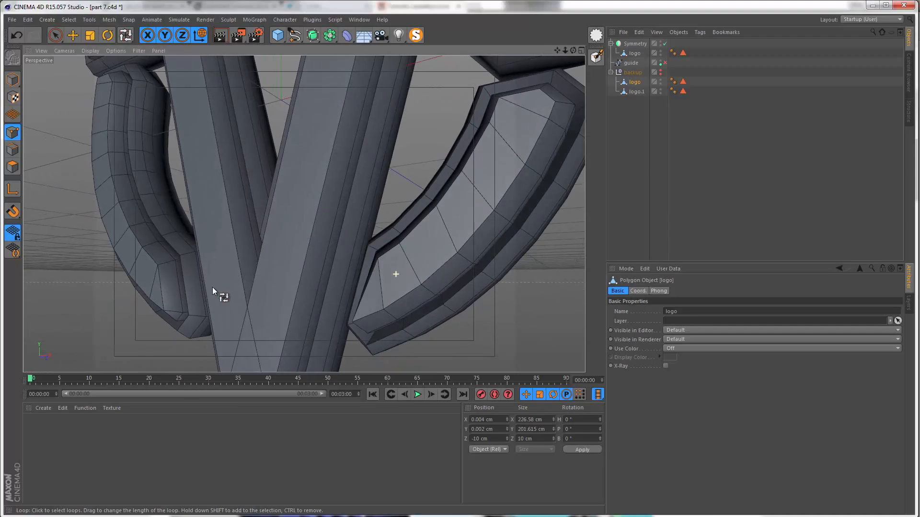
{"action": "scroll", "coordinate": [318, 288], "scroll_direction": "up", "scroll_amount": 3}
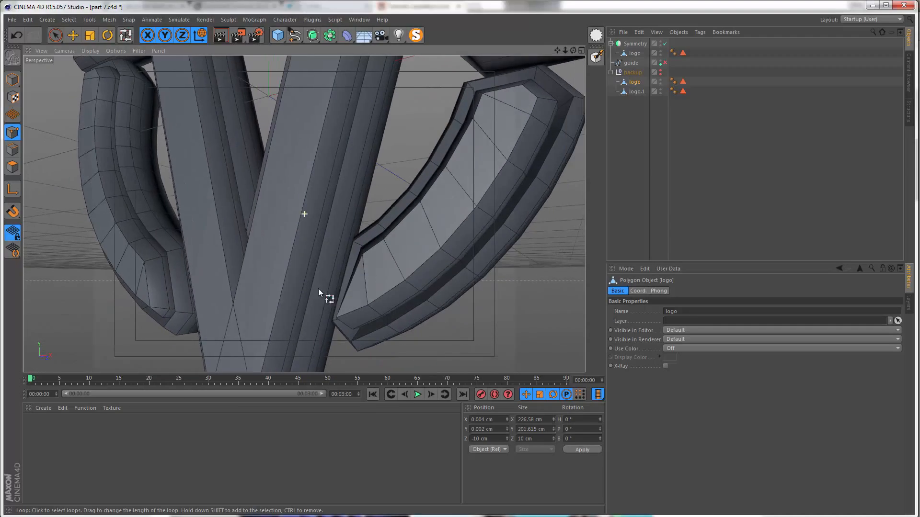
Step: Select the protruding face point at the lower end of the lower-right arc and set its Z position to -15 cm
{"action": "left_click_drag", "start_coordinate": [433, 332], "coordinate": [327, 311], "text": "alt"}
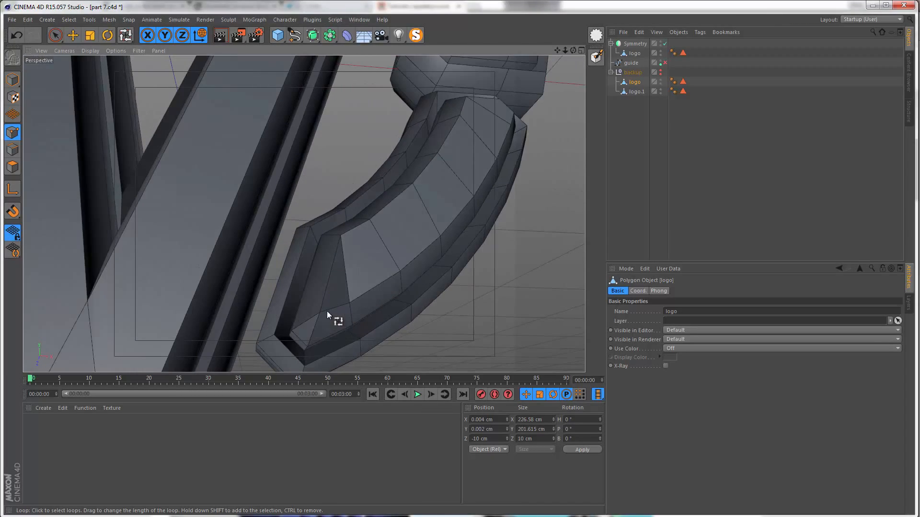
{"action": "left_click", "coordinate": [632, 54]}
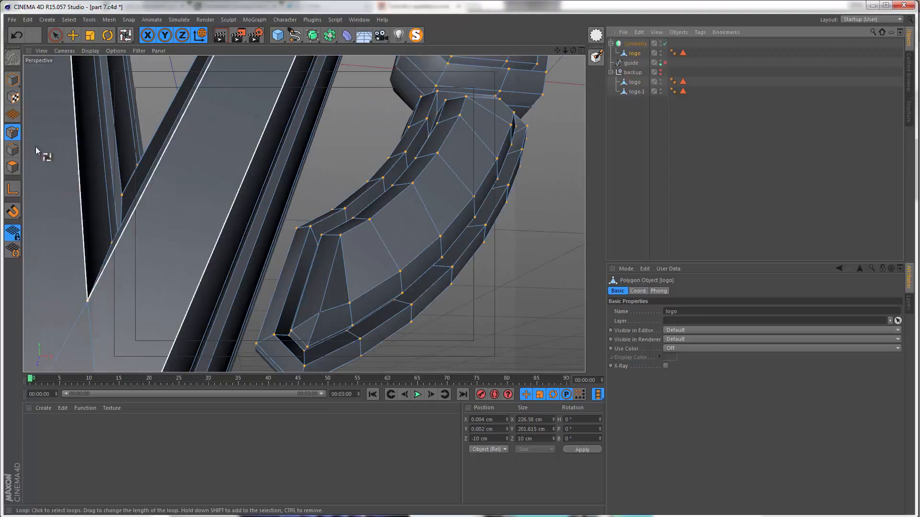
{"action": "key", "text": "space"}
{"action": "left_click", "coordinate": [319, 313]}
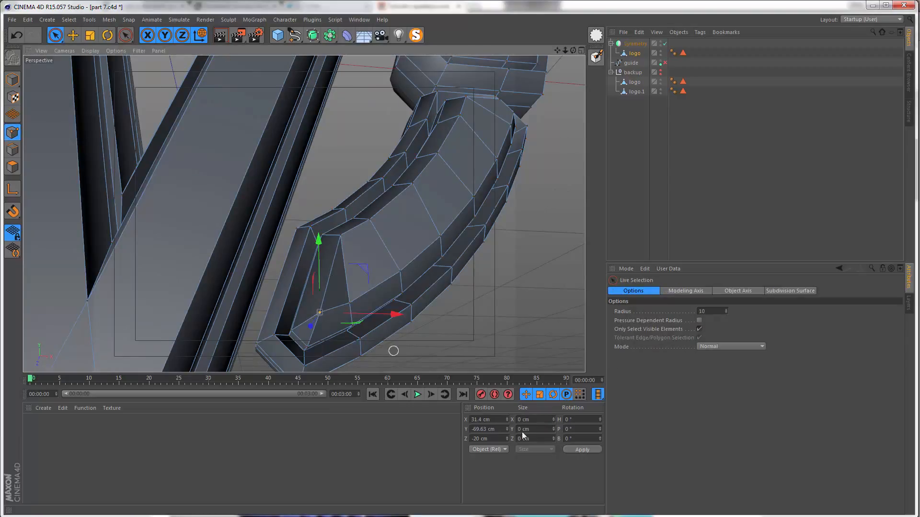
{"action": "left_click", "coordinate": [496, 438]}
{"action": "type", "text": "-15"}
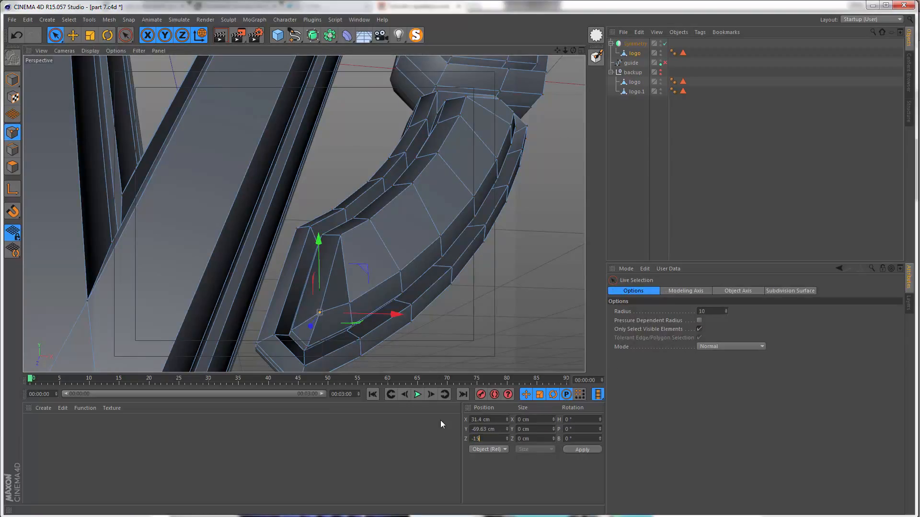
{"action": "key", "text": "Return"}
{"action": "left_click_drag", "start_coordinate": [349, 302], "coordinate": [220, 324], "text": "alt"}
{"action": "left_click_drag", "start_coordinate": [253, 346], "coordinate": [272, 347], "text": "alt"}
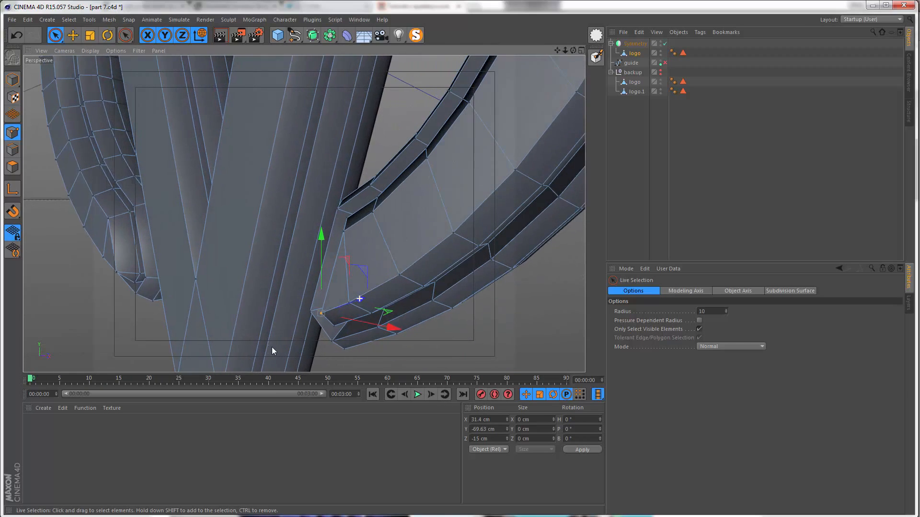
Step: In edge mode, loop-select the front border edge of the lower-right arc
{"action": "left_click", "coordinate": [16, 152]}
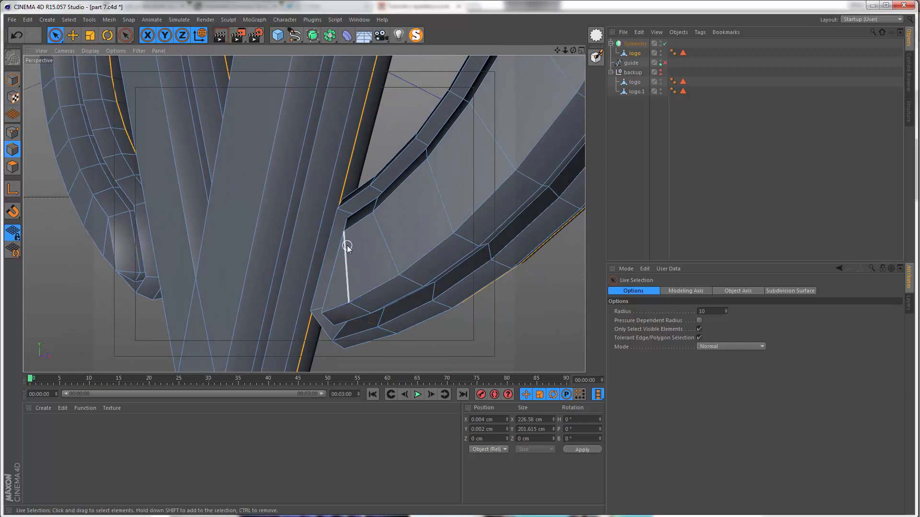
{"action": "scroll", "coordinate": [346, 247], "scroll_direction": "down", "scroll_amount": 5}
{"action": "left_click_drag", "start_coordinate": [293, 284], "coordinate": [287, 252], "text": "alt"}
{"action": "key", "text": "u"}
{"action": "key", "text": "l"}
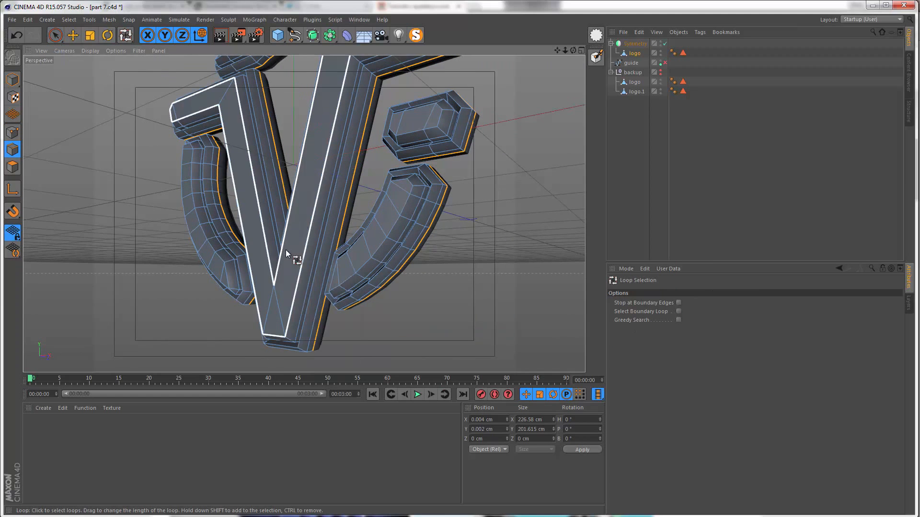
{"action": "scroll", "coordinate": [369, 270], "scroll_direction": "up", "scroll_amount": 5}
{"action": "scroll", "coordinate": [342, 298], "scroll_direction": "up", "scroll_amount": 4}
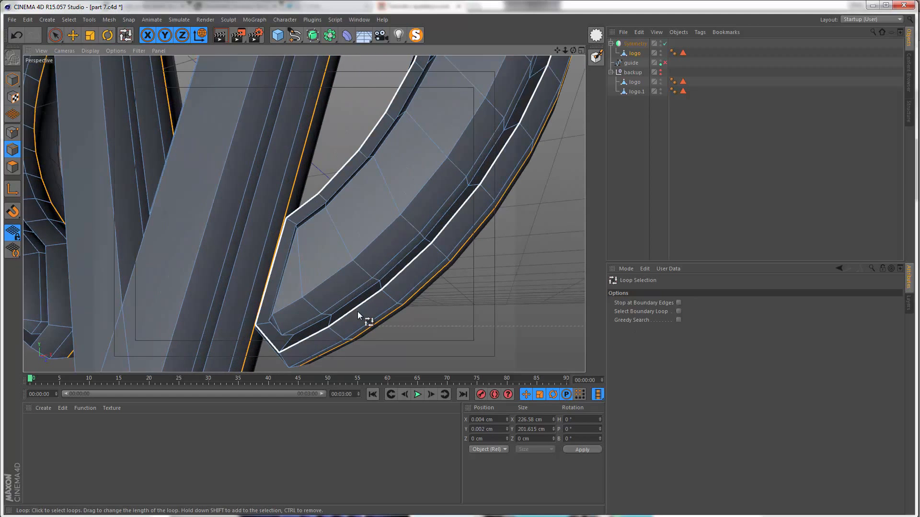
{"action": "left_click", "coordinate": [357, 312]}
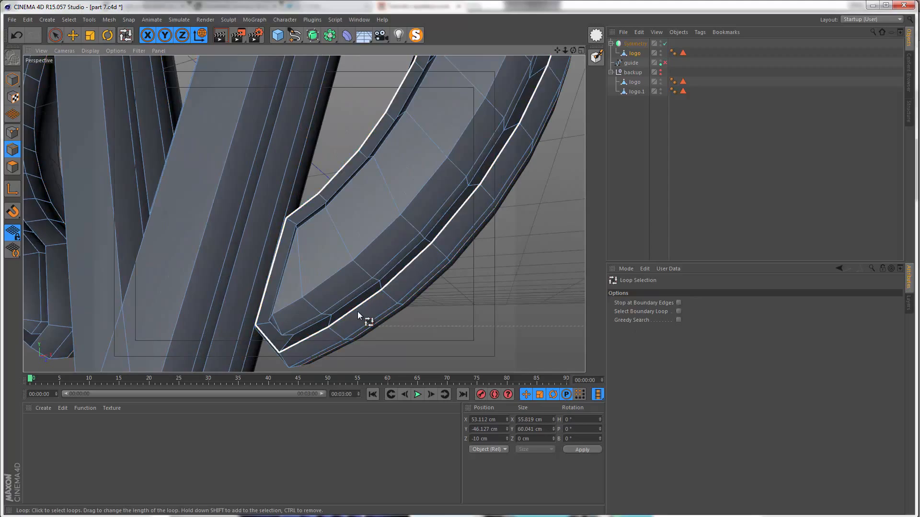
Step: Add the front border edge loops of the remaining logo parts to the selection
{"action": "scroll", "coordinate": [307, 239], "scroll_direction": "down", "scroll_amount": 6}
{"action": "middle_click_drag", "start_coordinate": [435, 121], "coordinate": [409, 223], "text": "alt"}
{"action": "scroll", "coordinate": [417, 207], "scroll_direction": "up", "scroll_amount": 3}
{"action": "middle_click_drag", "start_coordinate": [445, 182], "coordinate": [431, 219], "text": "alt"}
{"action": "left_click", "coordinate": [434, 218], "text": "shift"}
{"action": "middle_click_drag", "start_coordinate": [411, 185], "coordinate": [389, 287], "text": "alt"}
{"action": "left_click", "coordinate": [384, 130], "text": "shift"}
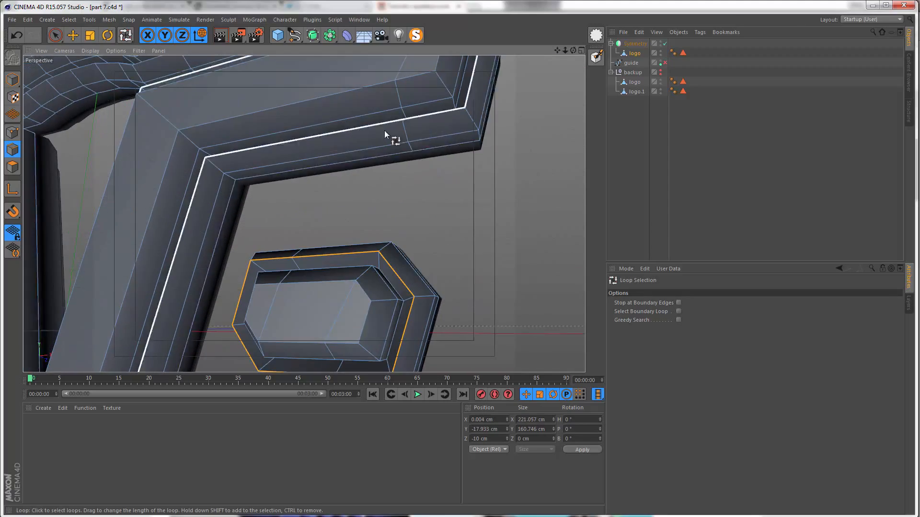
{"action": "scroll", "coordinate": [384, 130], "scroll_direction": "down", "scroll_amount": 6}
{"action": "left_click_drag", "start_coordinate": [384, 130], "coordinate": [351, 207], "text": "alt"}
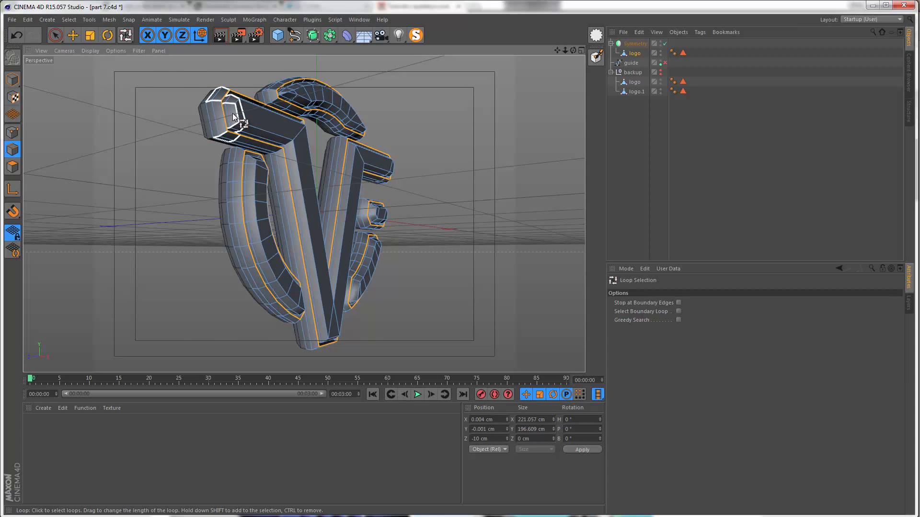
Step: Bevel the selected border edges in Chamfer mode with a 1 cm offset and 1 subdivision
{"action": "scroll", "coordinate": [220, 109], "scroll_direction": "up", "scroll_amount": 8}
{"action": "middle_click_drag", "start_coordinate": [220, 108], "coordinate": [212, 191], "text": "alt"}
{"action": "left_click_drag", "start_coordinate": [212, 192], "coordinate": [239, 159], "text": "alt"}
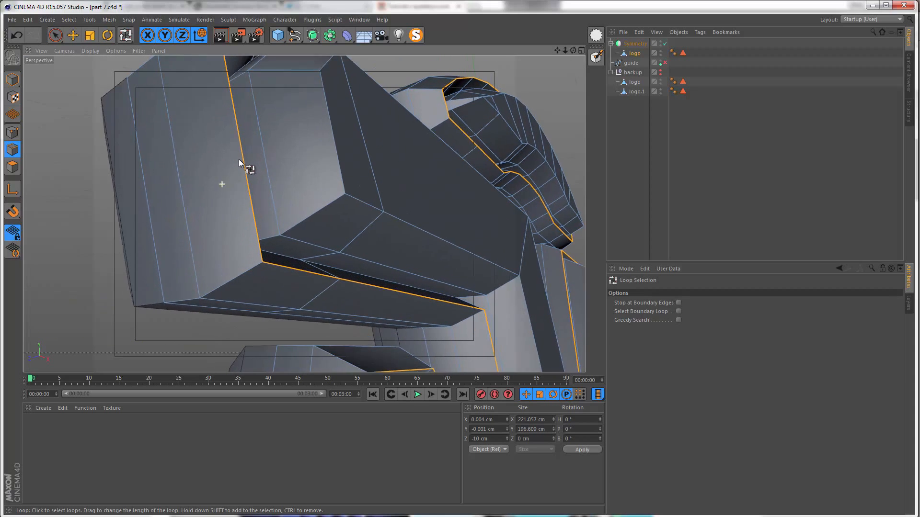
{"action": "right_click", "coordinate": [248, 166]}
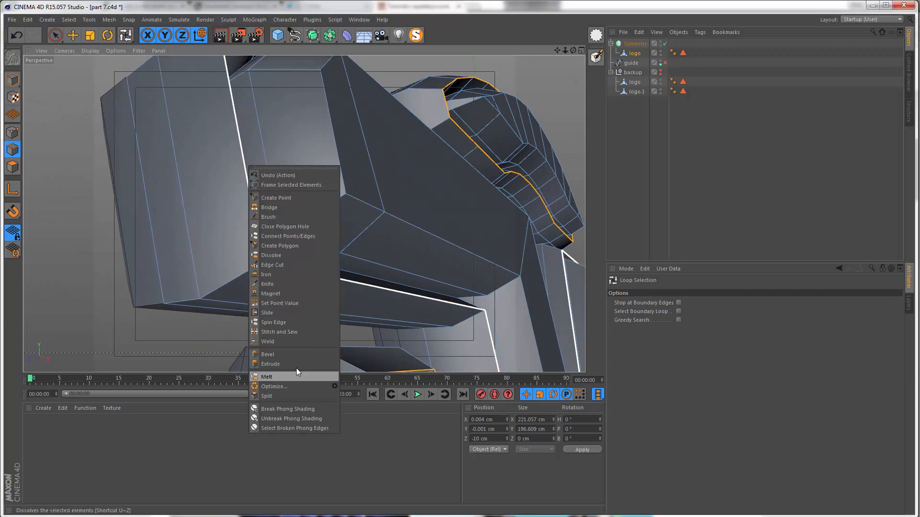
{"action": "left_click", "coordinate": [276, 409]}
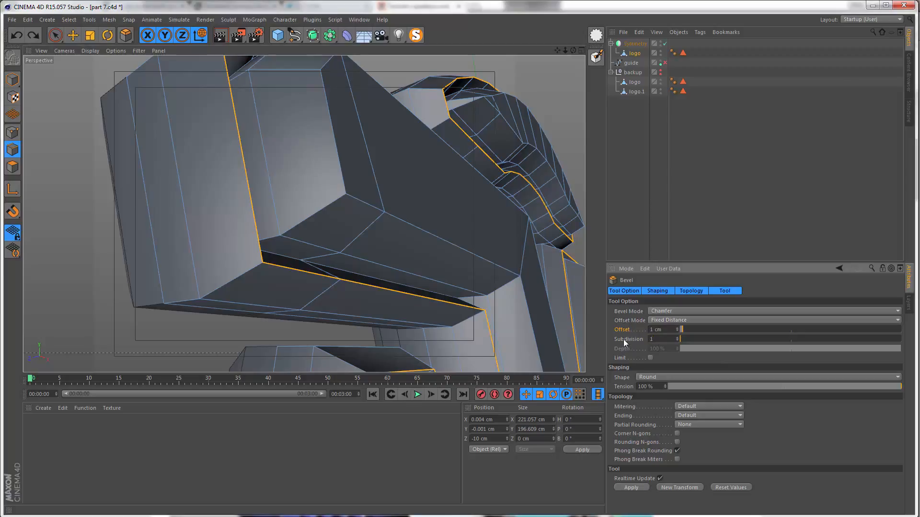
{"action": "key", "text": "Return"}
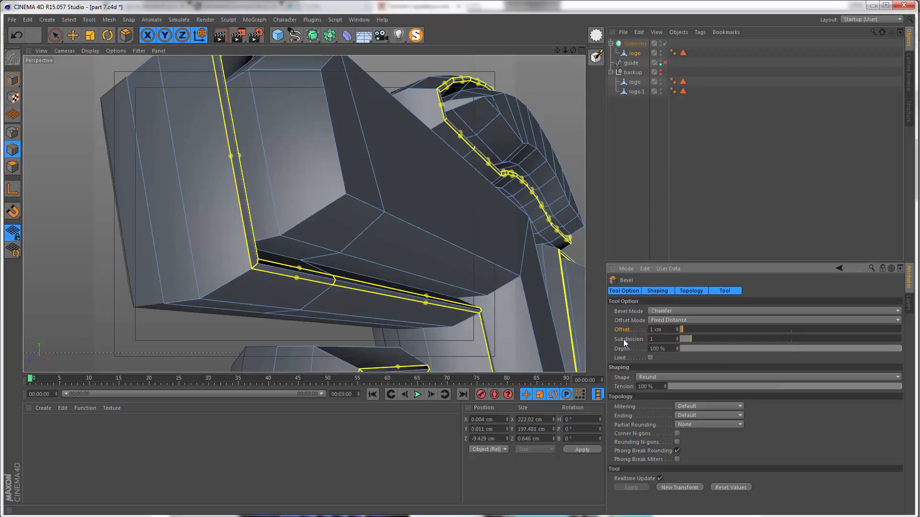
Step: Add a Subdivision Surface object and place the Symmetry object inside it to smooth the logo
{"action": "left_click", "coordinate": [317, 39]}
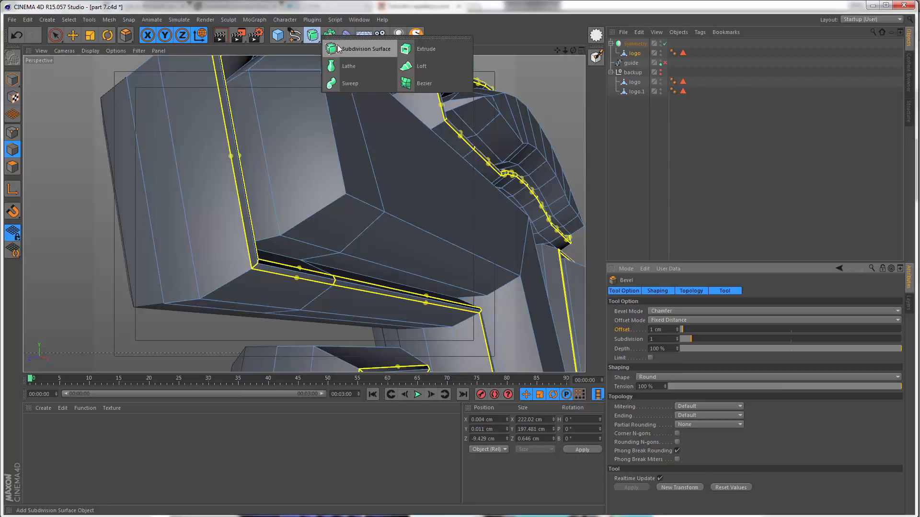
{"action": "left_click", "coordinate": [339, 49]}
{"action": "left_click_drag", "start_coordinate": [623, 55], "coordinate": [627, 41]}
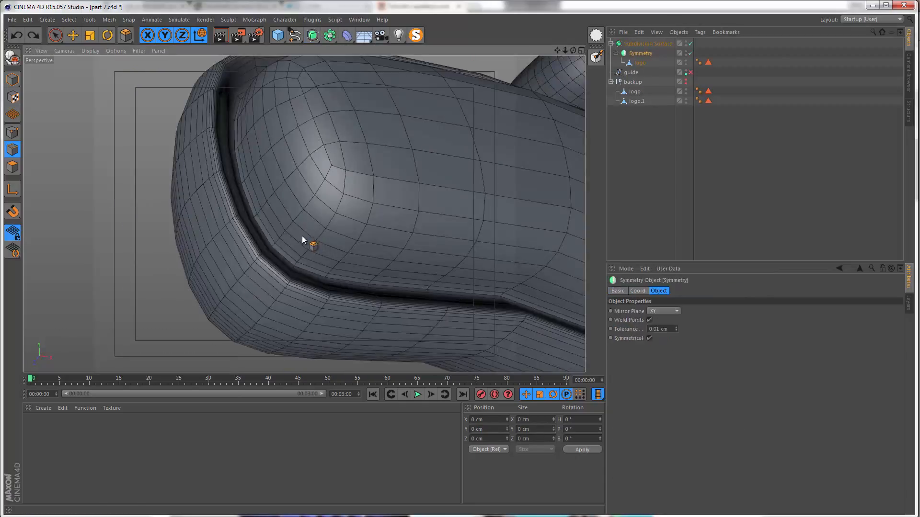
{"action": "left_click_drag", "start_coordinate": [273, 274], "coordinate": [226, 81], "text": "alt"}
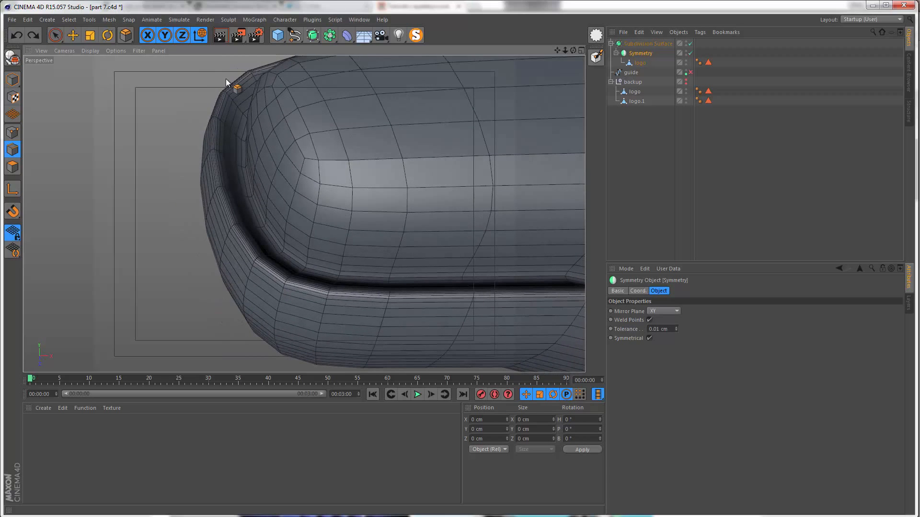
{"action": "right_click_drag", "start_coordinate": [349, 166], "coordinate": [325, 171], "text": "alt"}
{"action": "middle_click_drag", "start_coordinate": [324, 167], "coordinate": [139, 129], "text": "alt"}
{"action": "right_click_drag", "start_coordinate": [221, 148], "coordinate": [352, 106], "text": "alt"}
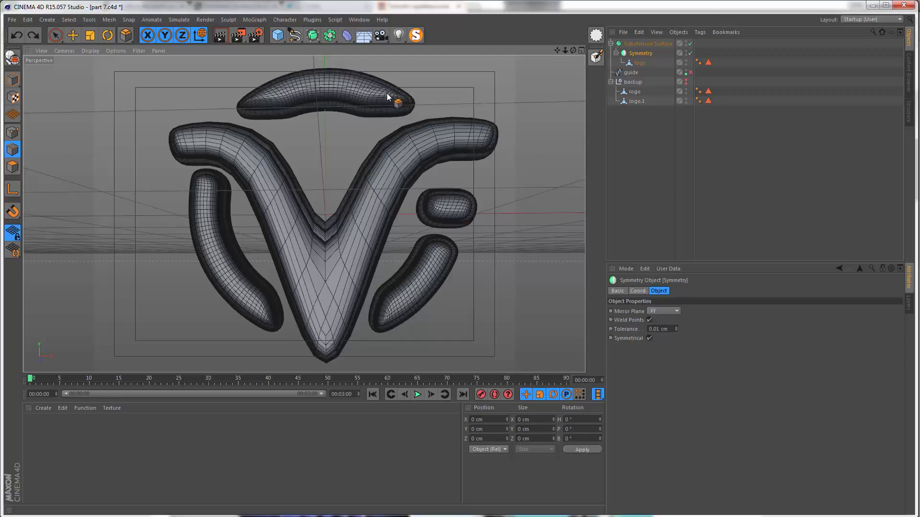
Step: Turn off the Symmetry and Subdivision Surface objects and ready the logo mesh for loop selection in edge mode
{"action": "left_click", "coordinate": [691, 43]}
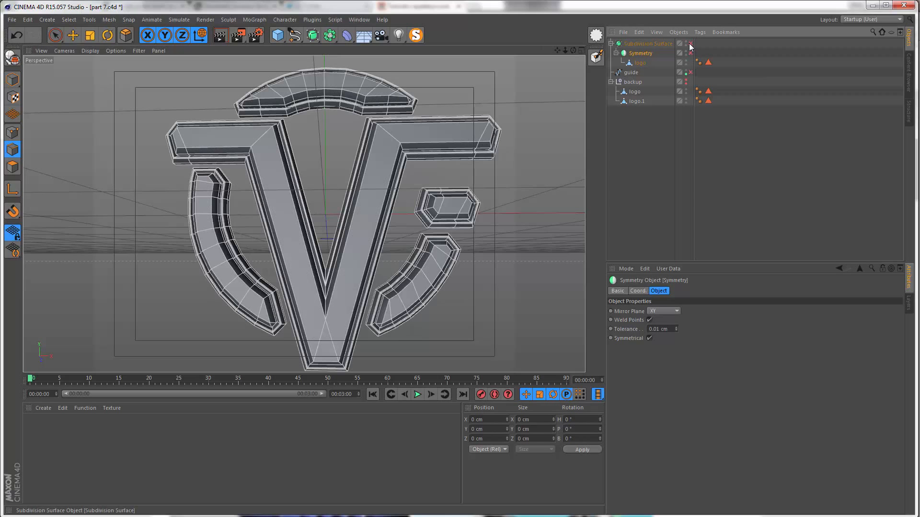
{"action": "left_click", "coordinate": [640, 63]}
{"action": "key", "text": "u"}
{"action": "key", "text": "l"}
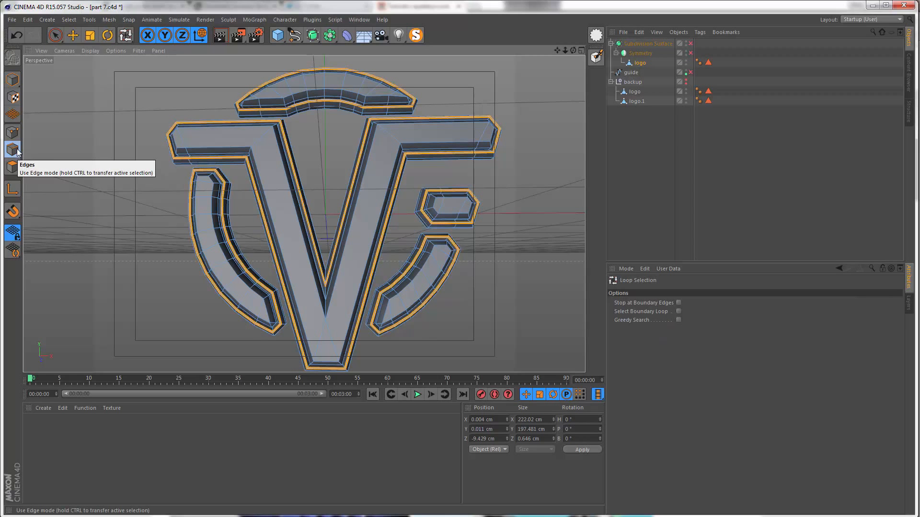
{"action": "left_click", "coordinate": [16, 150]}
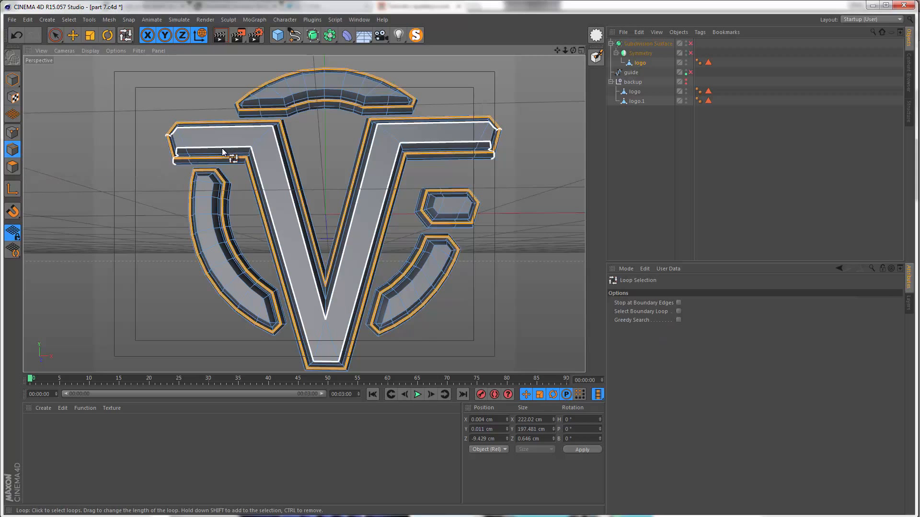
Step: Try to loop-select the edges across the bend of the V's left arm without a boundary stop
{"action": "right_click", "coordinate": [222, 148]}
{"action": "key", "text": "Escape"}
{"action": "middle_click_drag", "start_coordinate": [219, 139], "coordinate": [225, 154], "text": "alt"}
{"action": "right_click_drag", "start_coordinate": [225, 153], "coordinate": [307, 106], "text": "alt"}
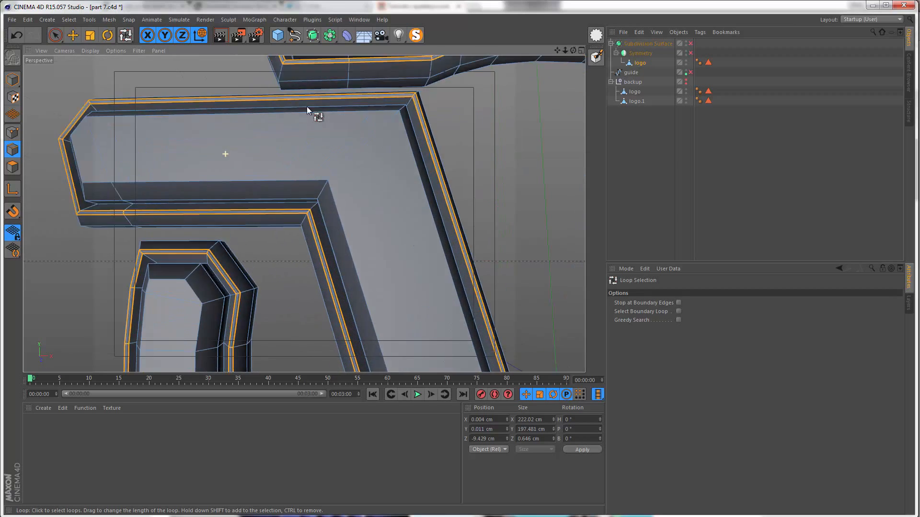
{"action": "left_click_drag", "start_coordinate": [310, 169], "coordinate": [380, 139], "text": "alt"}
{"action": "middle_click_drag", "start_coordinate": [384, 139], "coordinate": [353, 138], "text": "alt"}
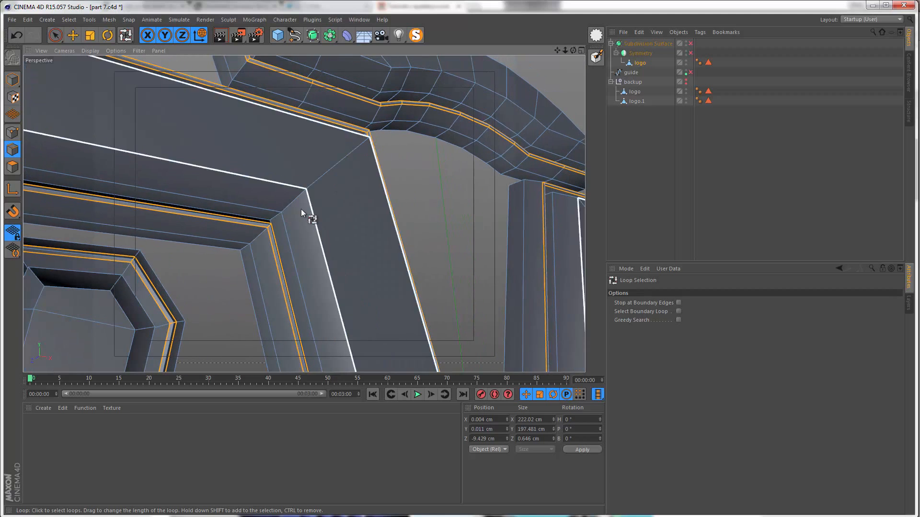
{"action": "left_click", "coordinate": [253, 241]}
{"action": "left_click_drag", "start_coordinate": [302, 214], "coordinate": [239, 240], "text": "alt"}
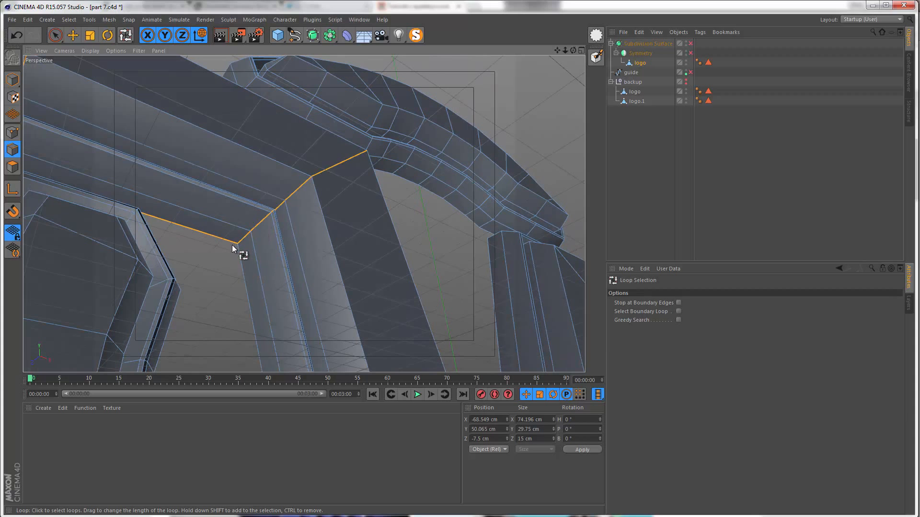
{"action": "left_click_drag", "start_coordinate": [316, 166], "coordinate": [283, 195], "text": "alt"}
{"action": "middle_click_drag", "start_coordinate": [230, 231], "coordinate": [252, 208], "text": "alt"}
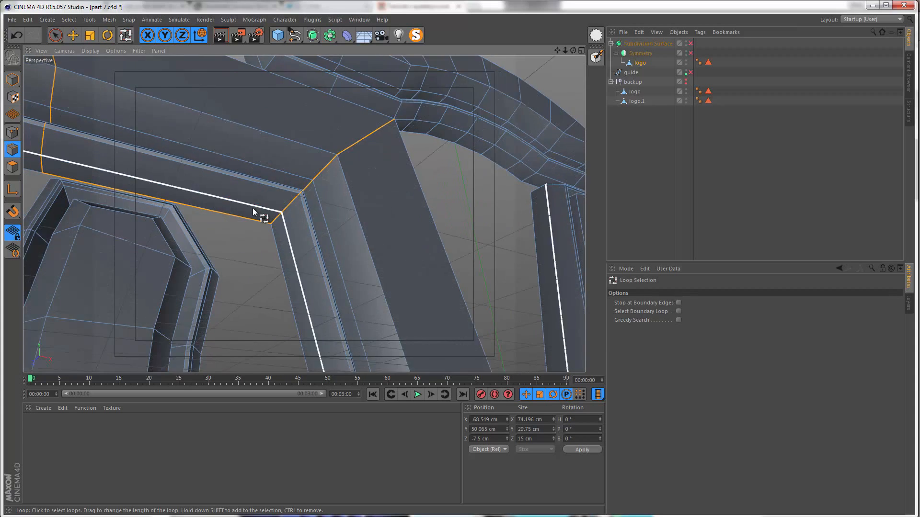
{"action": "left_click_drag", "start_coordinate": [252, 207], "coordinate": [200, 219], "text": "alt"}
{"action": "left_click_drag", "start_coordinate": [256, 189], "coordinate": [710, 225], "text": "alt"}
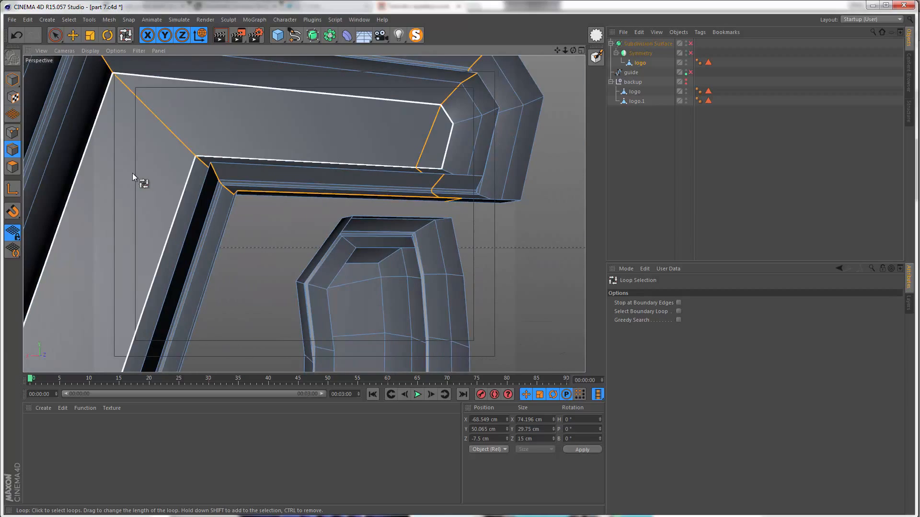
{"action": "left_click_drag", "start_coordinate": [230, 179], "coordinate": [312, 211], "text": "alt"}
{"action": "key", "text": "ctrl+z"}
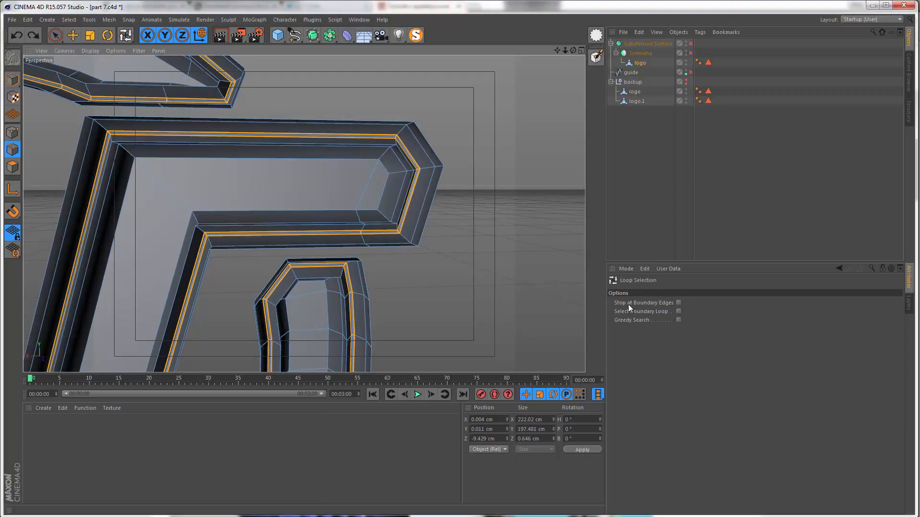
Step: Enable Stop at Boundary Edges and loop-select the edges across the bend of the V's left arm
{"action": "left_click", "coordinate": [678, 303]}
{"action": "left_click_drag", "start_coordinate": [314, 240], "coordinate": [263, 278], "text": "alt"}
{"action": "left_click_drag", "start_coordinate": [305, 214], "coordinate": [250, 252], "text": "alt"}
{"action": "left_click", "coordinate": [247, 252]}
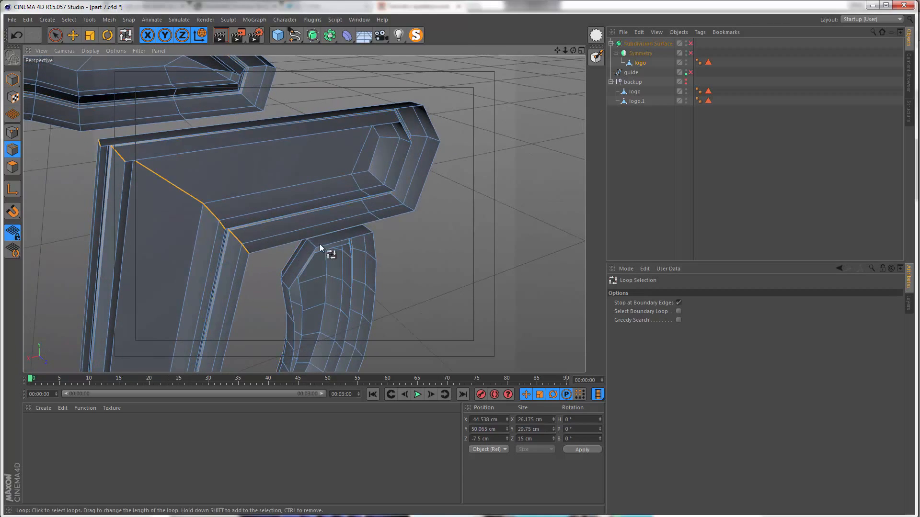
Step: Add the corner edge loops at the outer end of the V's left arm to the selection
{"action": "left_click_drag", "start_coordinate": [320, 243], "coordinate": [350, 204], "text": "alt"}
{"action": "left_click_drag", "start_coordinate": [282, 207], "coordinate": [230, 261], "text": "alt"}
{"action": "left_click", "coordinate": [237, 231]}
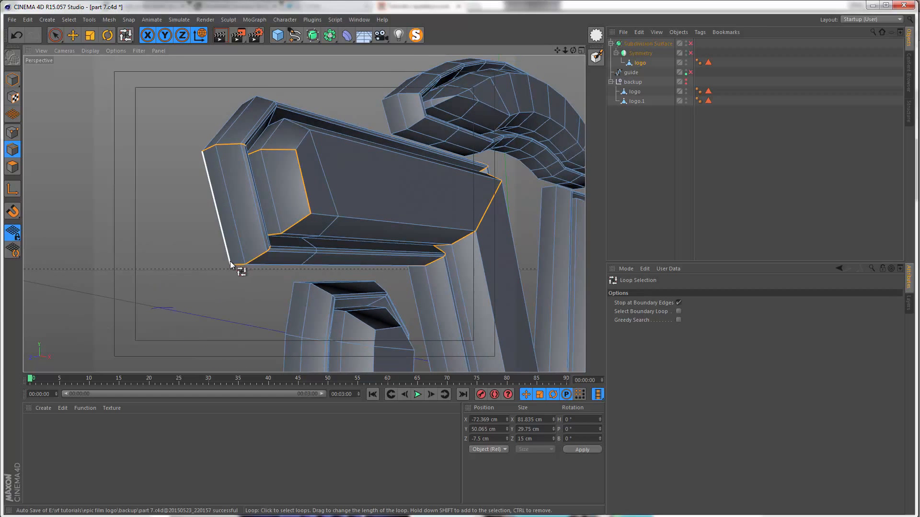
{"action": "left_click", "coordinate": [210, 150], "text": "shift"}
{"action": "left_click_drag", "start_coordinate": [206, 147], "coordinate": [200, 180], "text": "alt"}
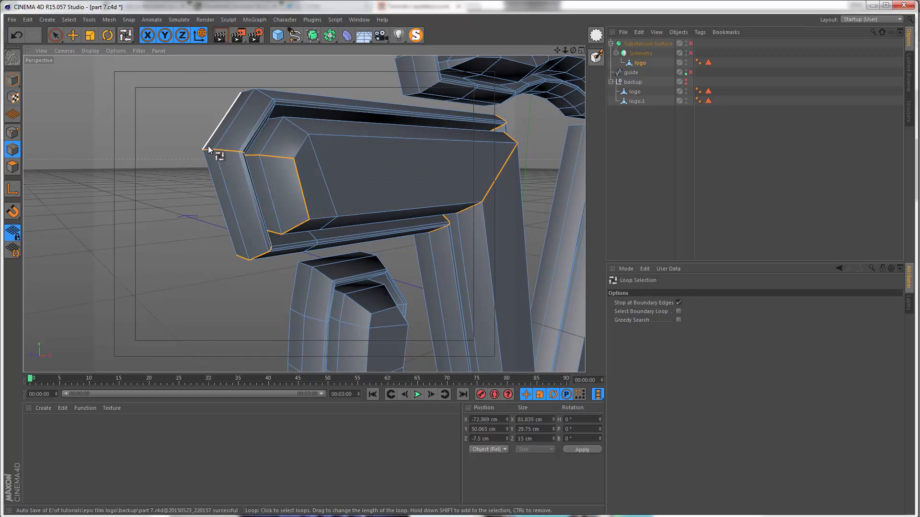
{"action": "left_click_drag", "start_coordinate": [252, 128], "coordinate": [251, 186], "text": "alt"}
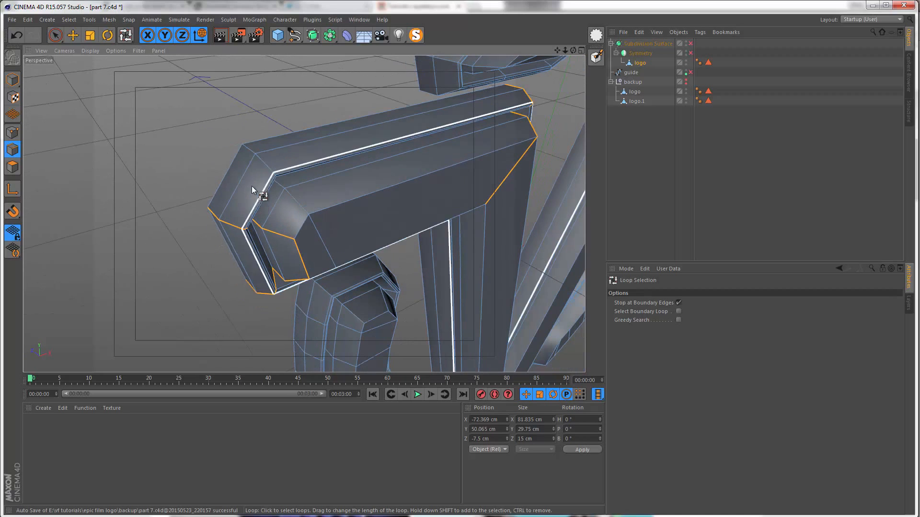
Step: Add the corner edge loops at the upper end of the left arc to the selection
{"action": "left_click_drag", "start_coordinate": [244, 151], "coordinate": [311, 208], "text": "alt"}
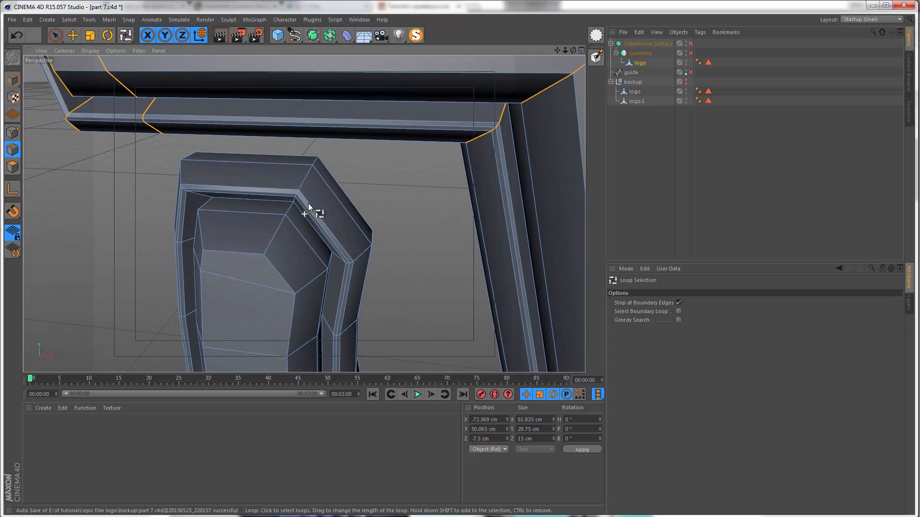
{"action": "left_click_drag", "start_coordinate": [305, 173], "coordinate": [376, 239], "text": "alt"}
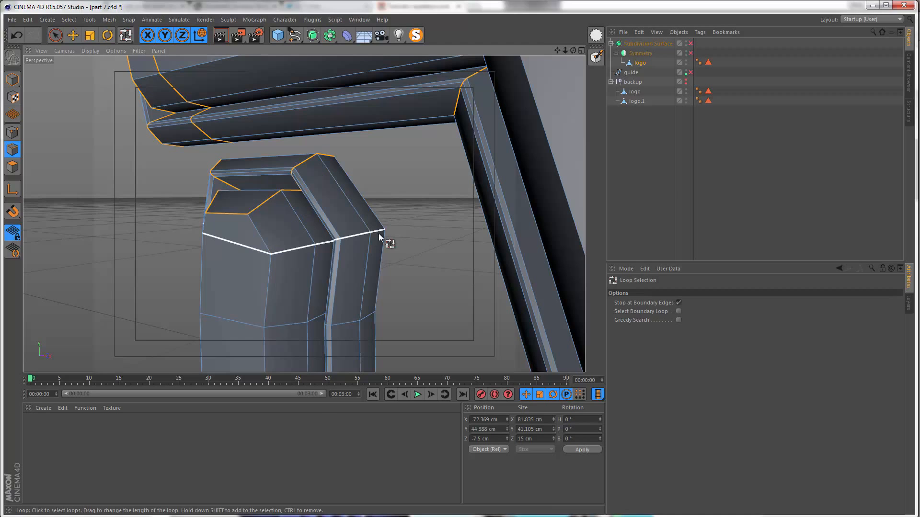
{"action": "left_click_drag", "start_coordinate": [374, 245], "coordinate": [144, 116], "text": "alt"}
{"action": "left_click_drag", "start_coordinate": [255, 91], "coordinate": [314, 294], "text": "alt"}
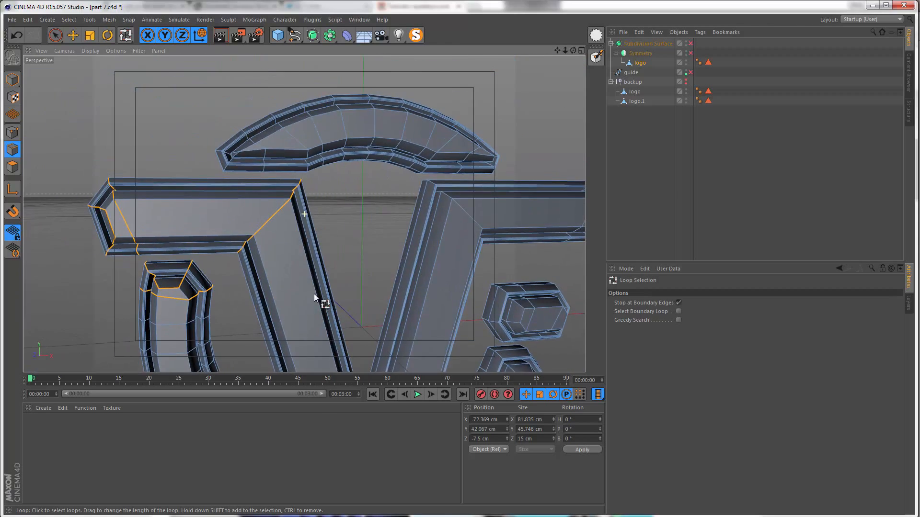
Step: Add the corner edge loops at both ends of the top arc to the selection
{"action": "left_click_drag", "start_coordinate": [202, 148], "coordinate": [211, 252], "text": "alt"}
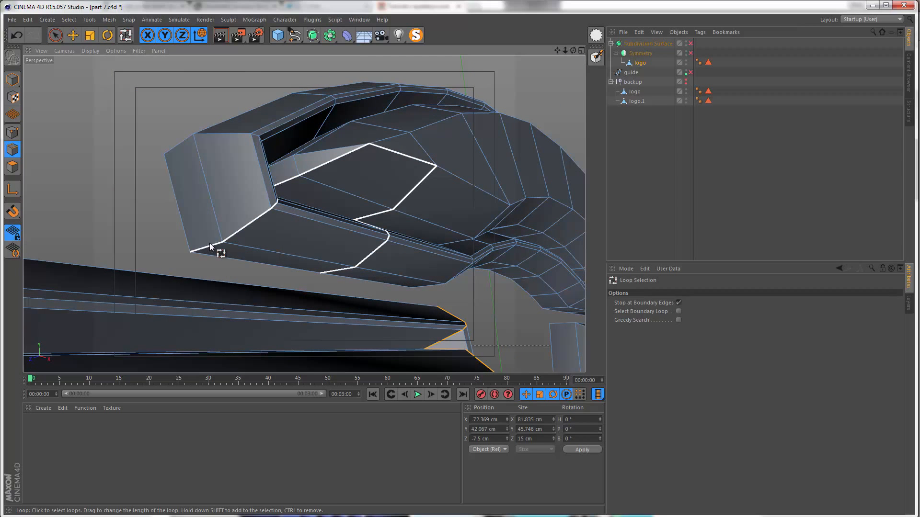
{"action": "left_click", "coordinate": [199, 135]}
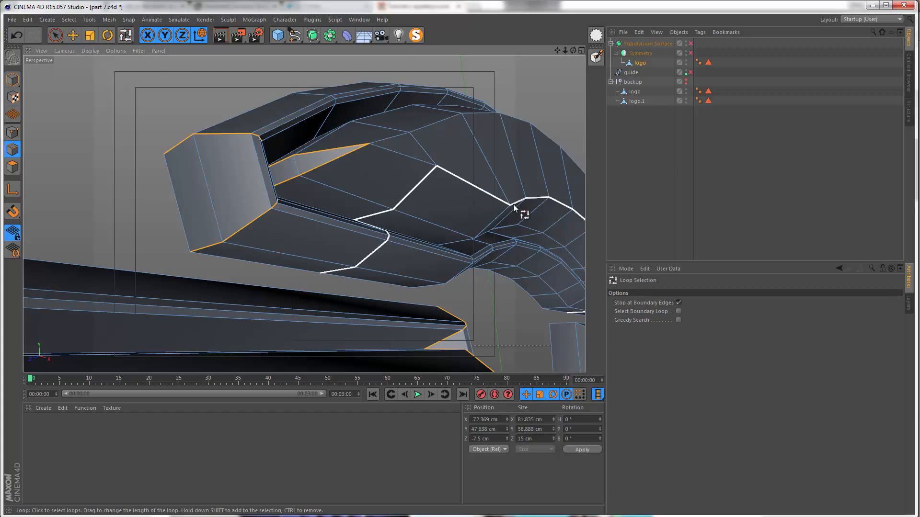
{"action": "left_click_drag", "start_coordinate": [513, 204], "coordinate": [324, 181], "text": "alt"}
{"action": "left_click", "coordinate": [376, 218]}
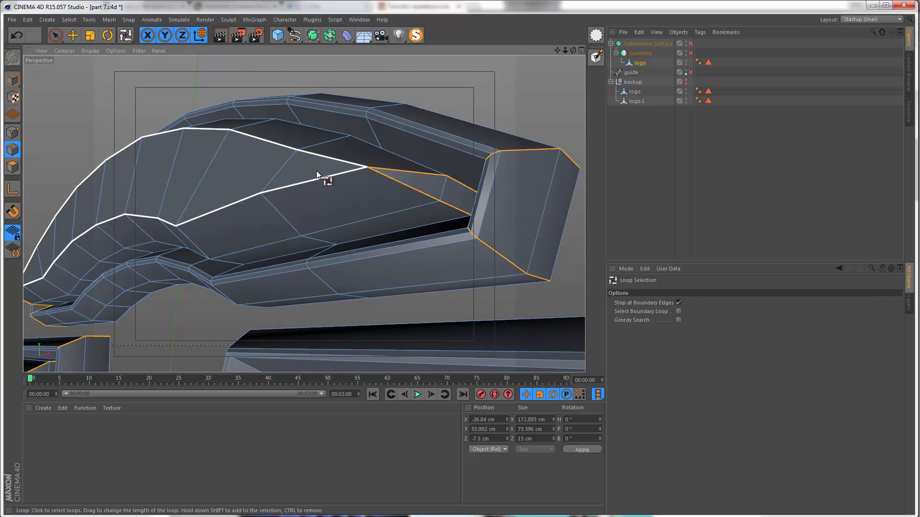
Step: Add the border edge loops around the top arc's raised face, groove and outer rim to the selection
{"action": "left_click", "coordinate": [317, 171], "text": "shift"}
{"action": "left_click_drag", "start_coordinate": [331, 208], "coordinate": [368, 205], "text": "alt"}
{"action": "scroll", "coordinate": [359, 225], "scroll_direction": "up", "scroll_amount": 3}
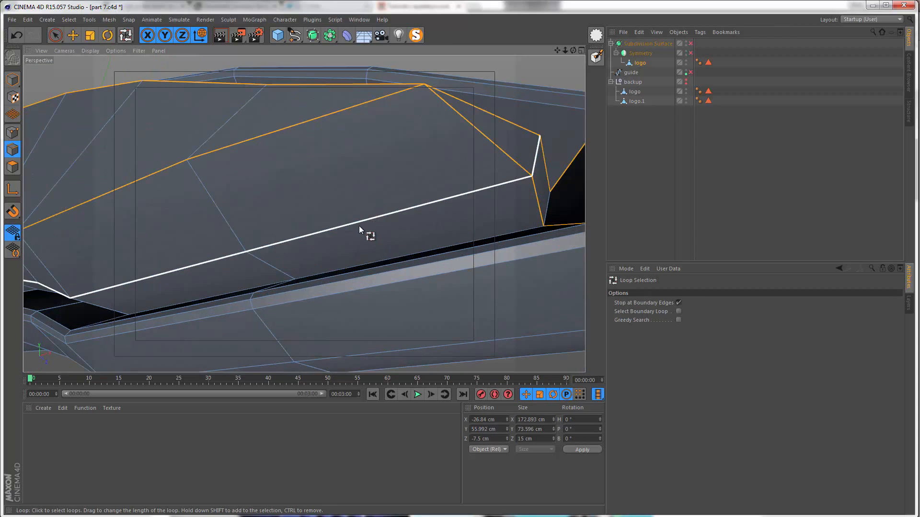
{"action": "scroll", "coordinate": [352, 226], "scroll_direction": "down", "scroll_amount": 5}
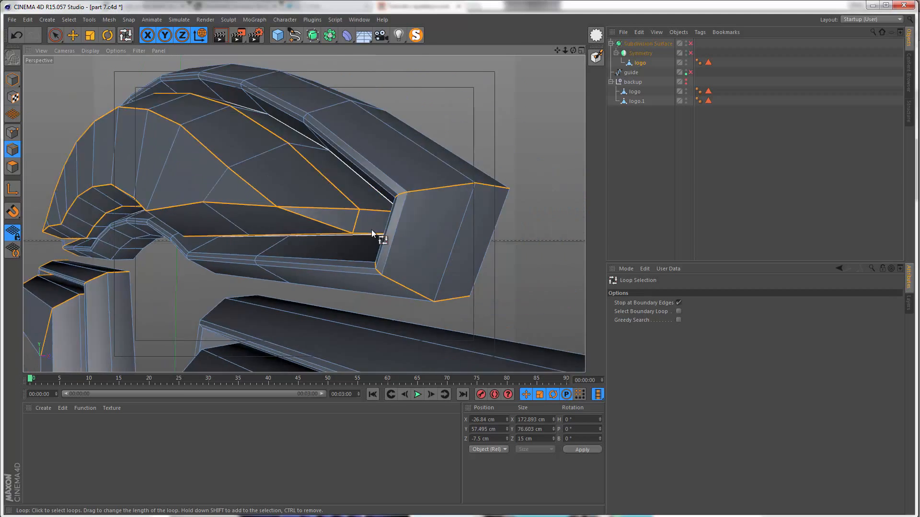
{"action": "left_click_drag", "start_coordinate": [372, 229], "coordinate": [464, 176], "text": "alt"}
{"action": "mouse_move", "coordinate": [417, 196]}
{"action": "left_mouse_down", "text": "alt"}
{"action": "mouse_move", "coordinate": [350, 191]}
{"action": "mouse_move", "coordinate": [381, 177]}
{"action": "mouse_move", "coordinate": [404, 182]}
{"action": "left_mouse_up", "text": "alt"}
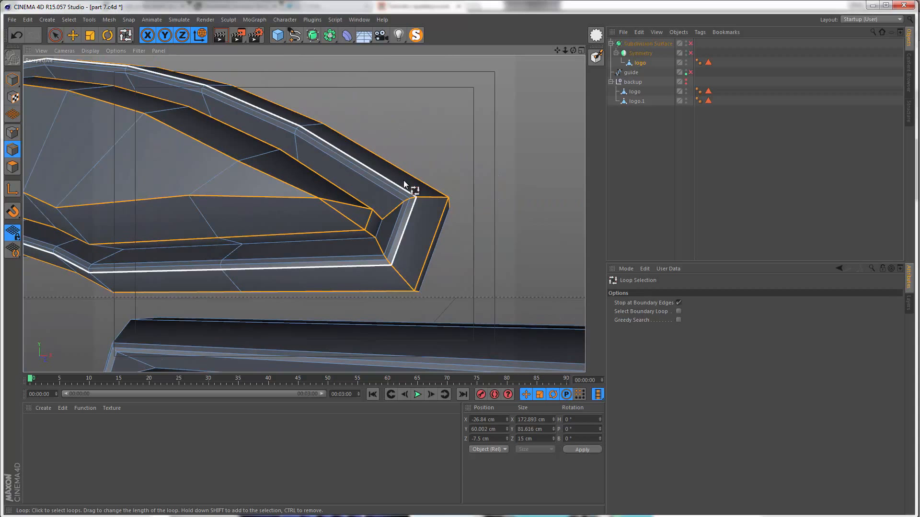
{"action": "scroll", "coordinate": [366, 238], "scroll_direction": "up", "scroll_amount": 2}
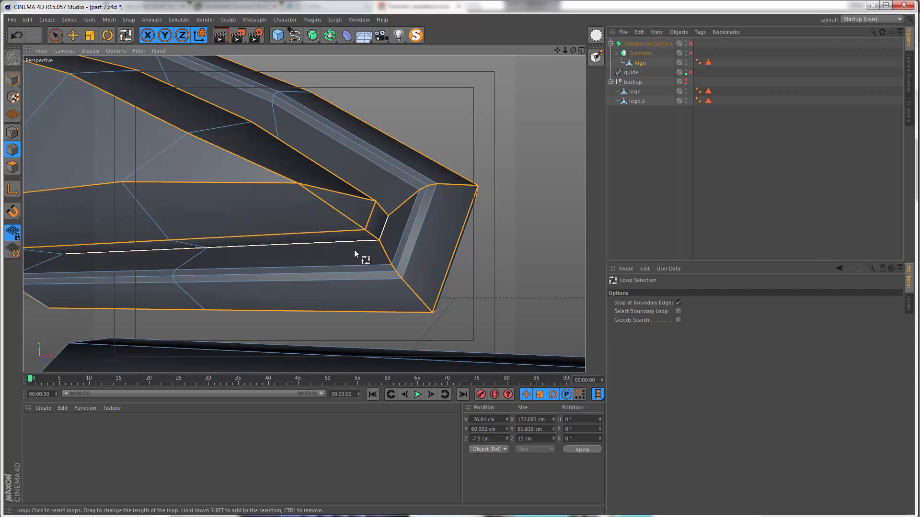
Step: Add the edge loop crossing the top arc at its lower right bend to the selection
{"action": "mouse_move", "coordinate": [354, 249]}
{"action": "left_mouse_down", "text": "alt"}
{"action": "mouse_move", "coordinate": [327, 285]}
{"action": "mouse_move", "coordinate": [401, 312]}
{"action": "mouse_move", "coordinate": [304, 240]}
{"action": "mouse_move", "coordinate": [301, 222]}
{"action": "mouse_move", "coordinate": [241, 204]}
{"action": "mouse_move", "coordinate": [281, 197]}
{"action": "mouse_move", "coordinate": [266, 183]}
{"action": "mouse_move", "coordinate": [292, 173]}
{"action": "left_mouse_up", "text": "alt"}
{"action": "scroll", "coordinate": [280, 197], "scroll_direction": "up", "scroll_amount": 3}
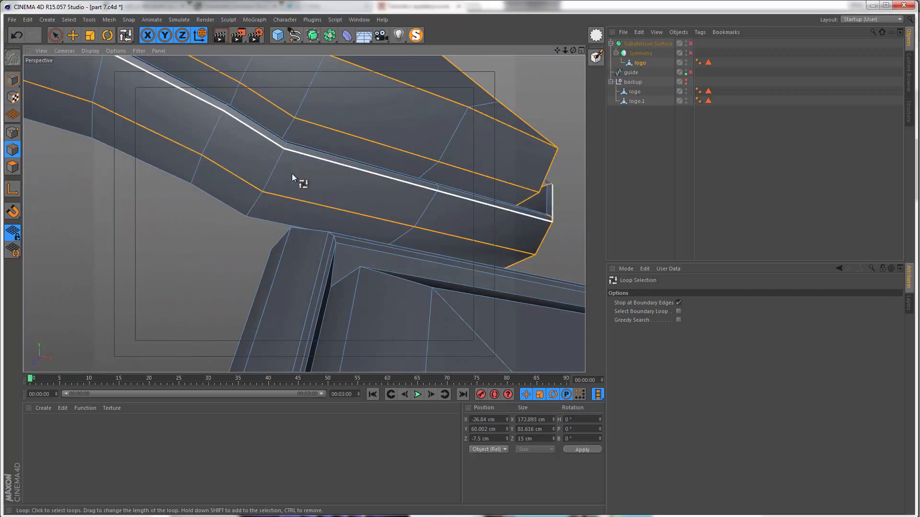
{"action": "left_click", "coordinate": [251, 210], "text": "shift"}
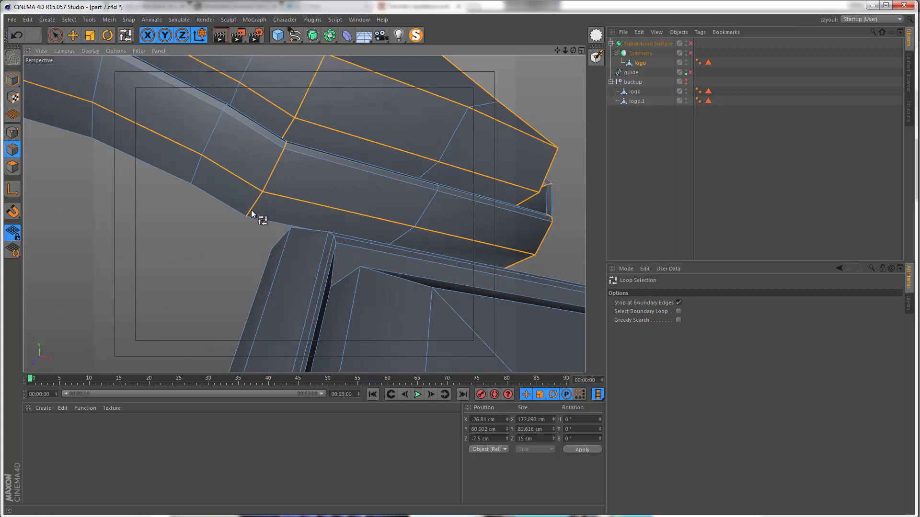
{"action": "left_click_drag", "start_coordinate": [251, 210], "coordinate": [261, 234], "text": "alt"}
{"action": "left_click", "coordinate": [266, 192], "text": "shift"}
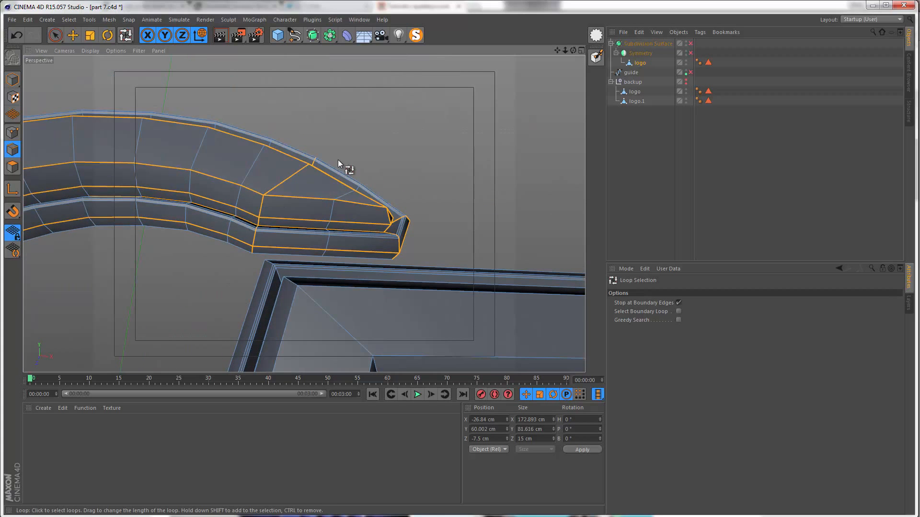
Step: Use Live Selection to deselect the upper part of the right bend's loop where it crosses the arc's outer curve
{"action": "right_click_drag", "start_coordinate": [309, 165], "coordinate": [341, 116], "text": "alt"}
{"action": "left_click_drag", "start_coordinate": [340, 117], "coordinate": [330, 148], "text": "alt"}
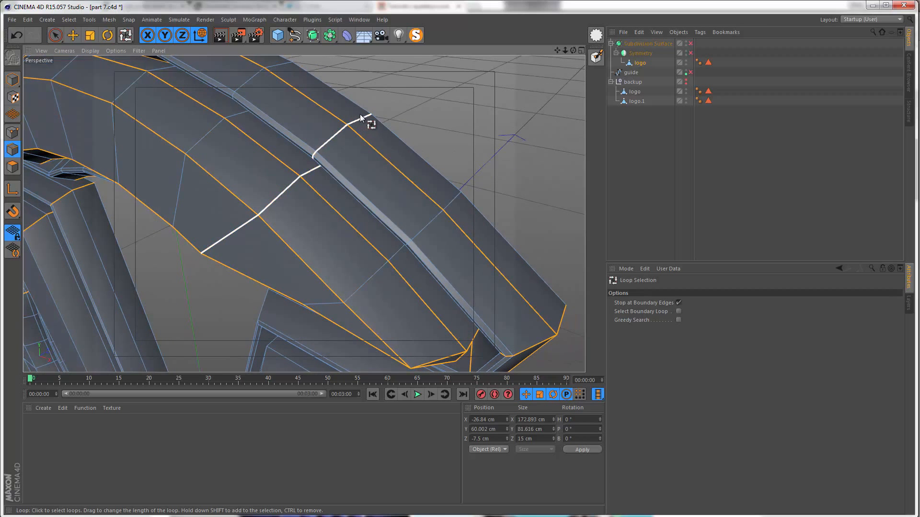
{"action": "left_click", "coordinate": [360, 114], "text": "shift"}
{"action": "key", "text": "9"}
{"action": "right_click_drag", "start_coordinate": [335, 103], "coordinate": [361, 118], "text": "alt"}
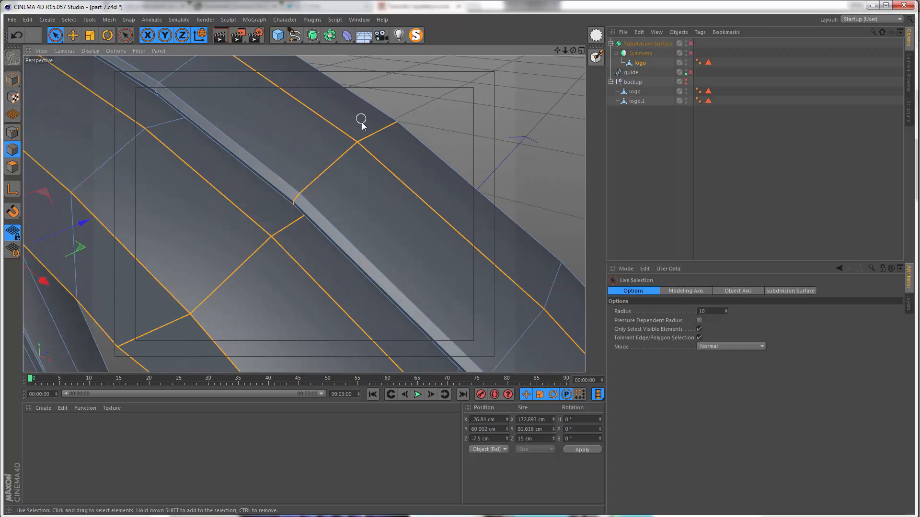
{"action": "left_click_drag", "start_coordinate": [300, 198], "coordinate": [384, 114], "text": "alt"}
{"action": "right_click_drag", "start_coordinate": [384, 113], "coordinate": [412, 95], "text": "alt"}
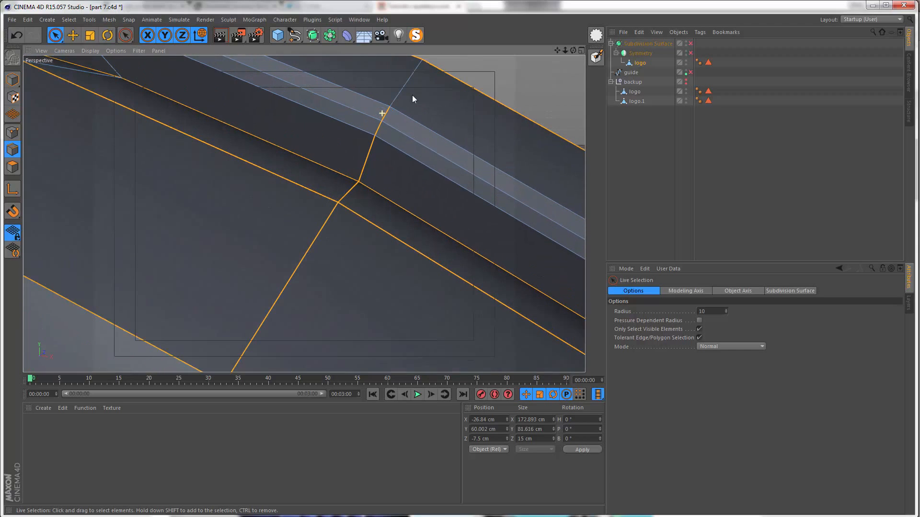
{"action": "left_click", "coordinate": [368, 159], "text": "ctrl"}
{"action": "left_click_drag", "start_coordinate": [355, 197], "coordinate": [332, 143], "text": "alt"}
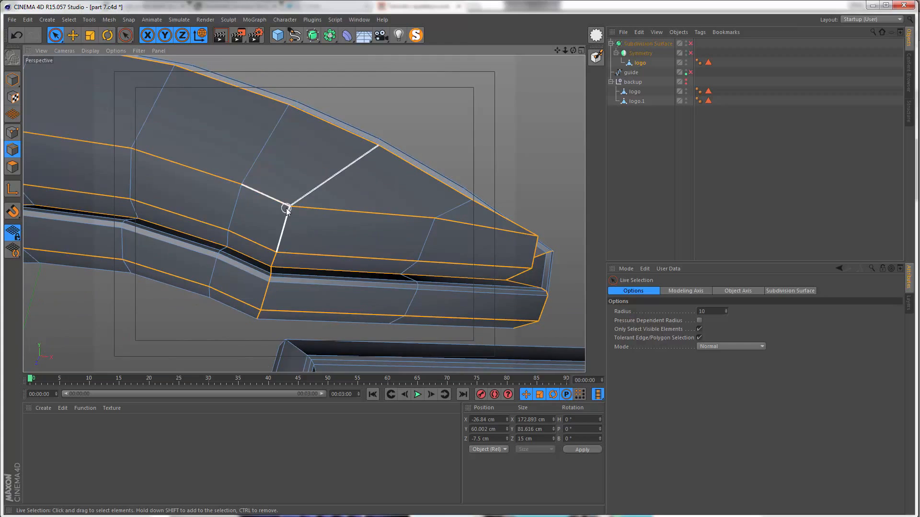
Step: Loop-select the edges crossing the top arc at its lower left bend and add them to the selection
{"action": "mouse_move", "coordinate": [286, 209]}
{"action": "left_mouse_down", "text": "alt"}
{"action": "mouse_move", "coordinate": [303, 175]}
{"action": "mouse_move", "coordinate": [300, 212]}
{"action": "left_mouse_up", "text": "alt"}
{"action": "key", "text": "u"}
{"action": "key", "text": "l"}
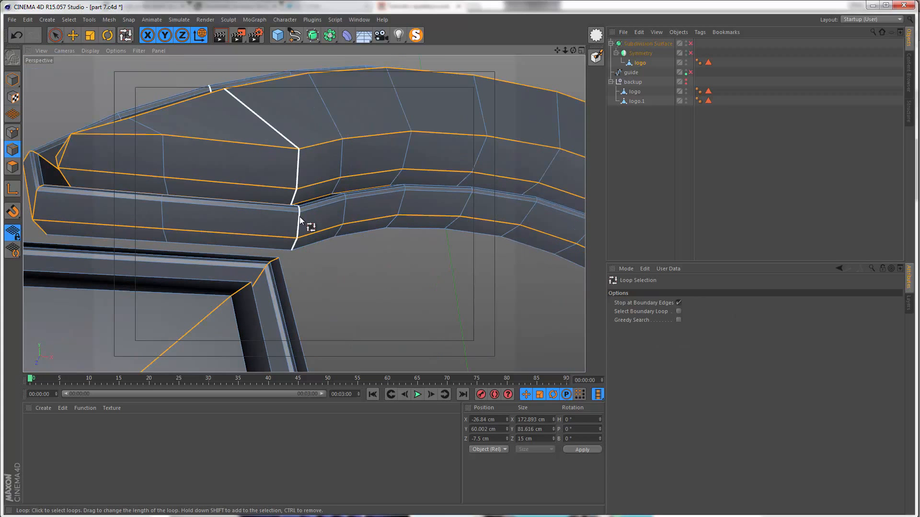
{"action": "left_click", "coordinate": [300, 217], "text": "shift"}
Step: Use Live Selection to deselect the upper part of the left bend's loop, from the raised face to the outer rim
{"action": "left_click_drag", "start_coordinate": [269, 156], "coordinate": [332, 168], "text": "alt"}
{"action": "key", "text": "space"}
{"action": "left_click_drag", "start_coordinate": [251, 89], "coordinate": [281, 159], "text": "alt"}
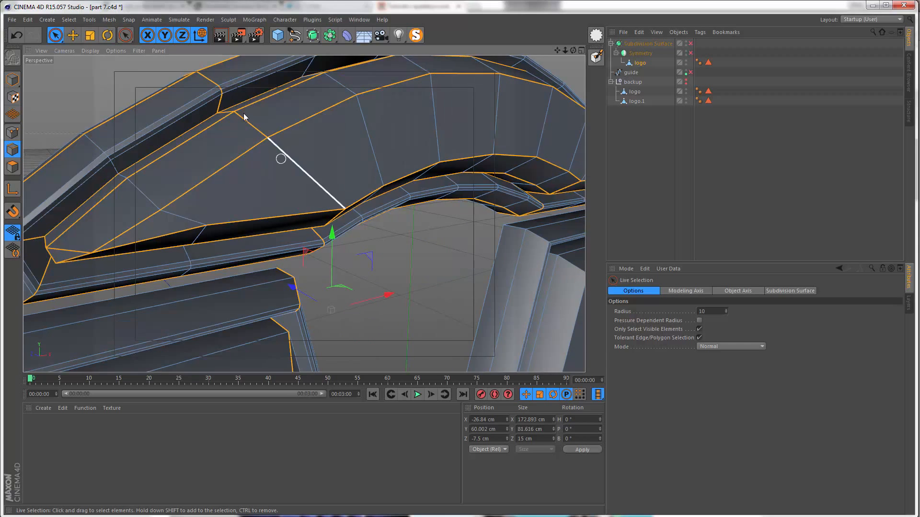
{"action": "scroll", "coordinate": [273, 118], "scroll_direction": "up", "scroll_amount": 3}
{"action": "left_click_drag", "start_coordinate": [243, 113], "coordinate": [259, 162], "text": "alt"}
{"action": "scroll", "coordinate": [266, 112], "scroll_direction": "up", "scroll_amount": 5}
{"action": "left_click", "coordinate": [253, 145], "text": "ctrl"}
{"action": "left_click", "coordinate": [237, 116], "text": "ctrl"}
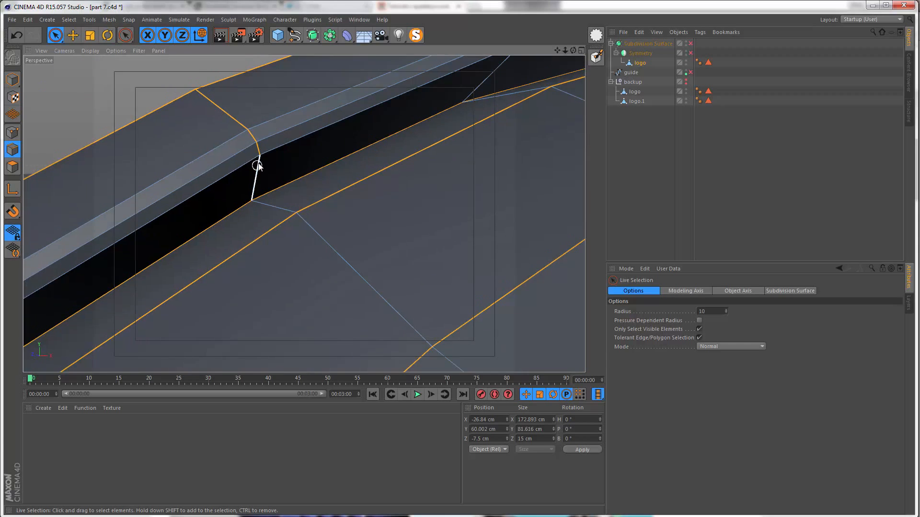
{"action": "scroll", "coordinate": [248, 144], "scroll_direction": "up", "scroll_amount": 4}
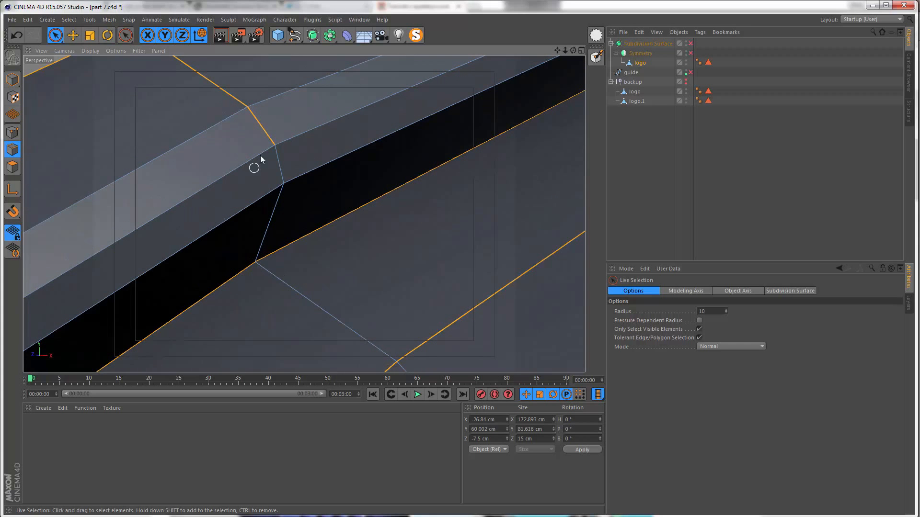
{"action": "left_click_drag", "start_coordinate": [241, 134], "coordinate": [306, 220], "text": "alt"}
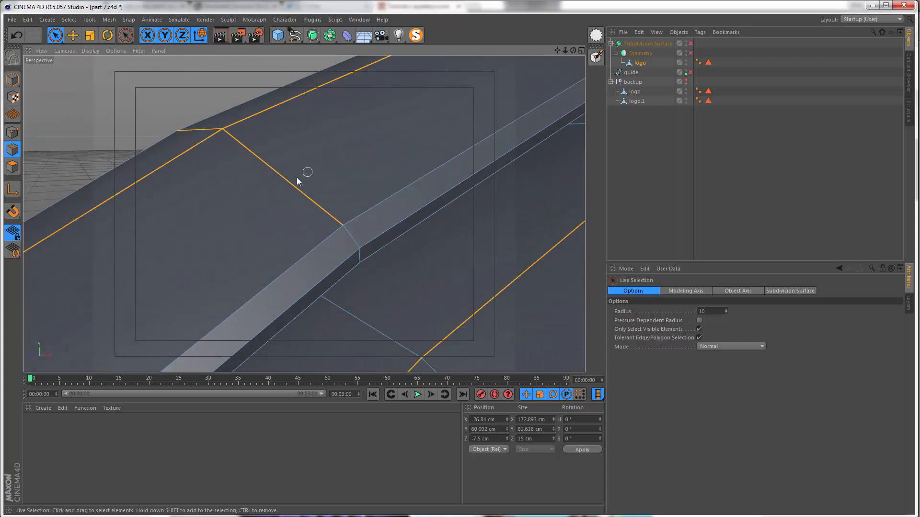
{"action": "left_click_drag", "start_coordinate": [203, 131], "coordinate": [215, 121], "text": "alt"}
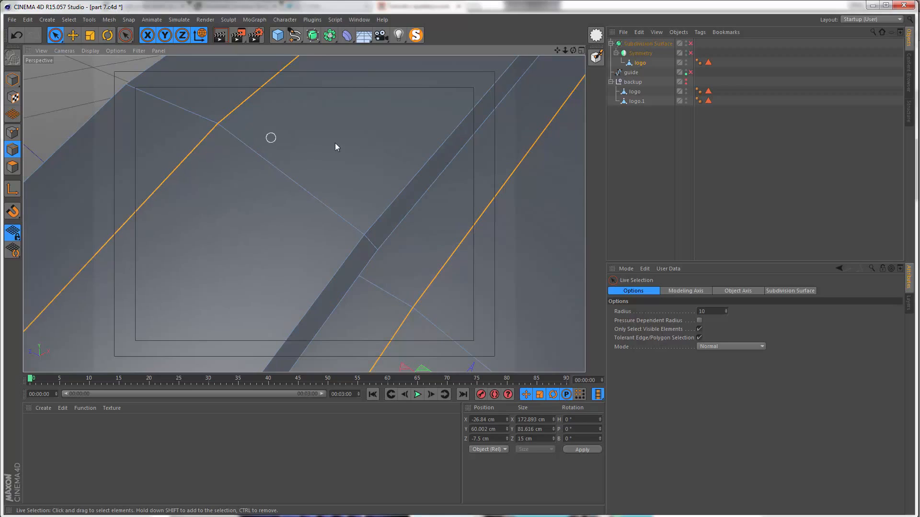
{"action": "right_click_drag", "start_coordinate": [338, 142], "coordinate": [258, 180], "text": "alt"}
{"action": "left_click_drag", "start_coordinate": [245, 173], "coordinate": [220, 109], "text": "alt"}
{"action": "right_click_drag", "start_coordinate": [363, 115], "coordinate": [288, 177], "text": "alt"}
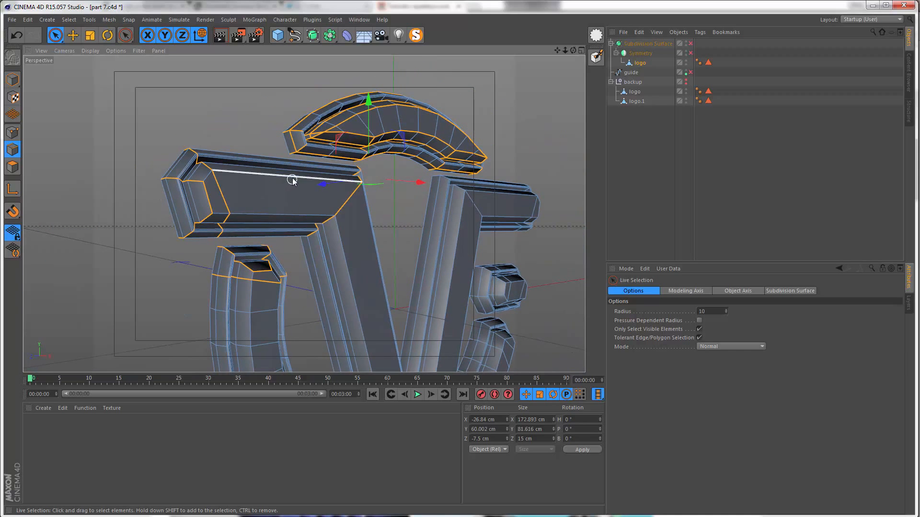
Step: Add the V's border edge loops along its outer rim, groove and raised face to the selection with Loop Selection
{"action": "key", "text": "u"}
{"action": "key", "text": "l"}
{"action": "left_click_drag", "start_coordinate": [215, 175], "coordinate": [230, 159], "text": "alt"}
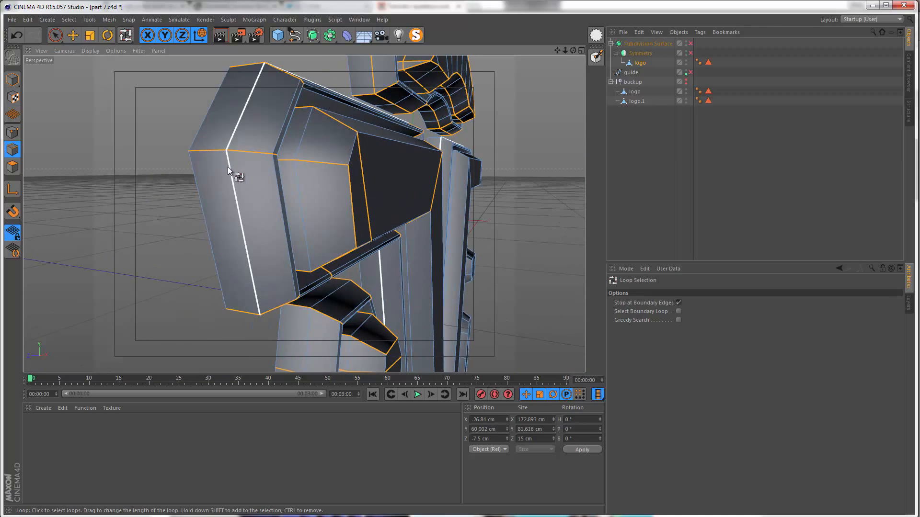
{"action": "left_click", "coordinate": [228, 167], "text": "shift"}
{"action": "left_click_drag", "start_coordinate": [330, 176], "coordinate": [294, 176], "text": "alt"}
{"action": "left_click", "coordinate": [294, 174], "text": "shift"}
{"action": "right_click_drag", "start_coordinate": [315, 181], "coordinate": [292, 188], "text": "alt"}
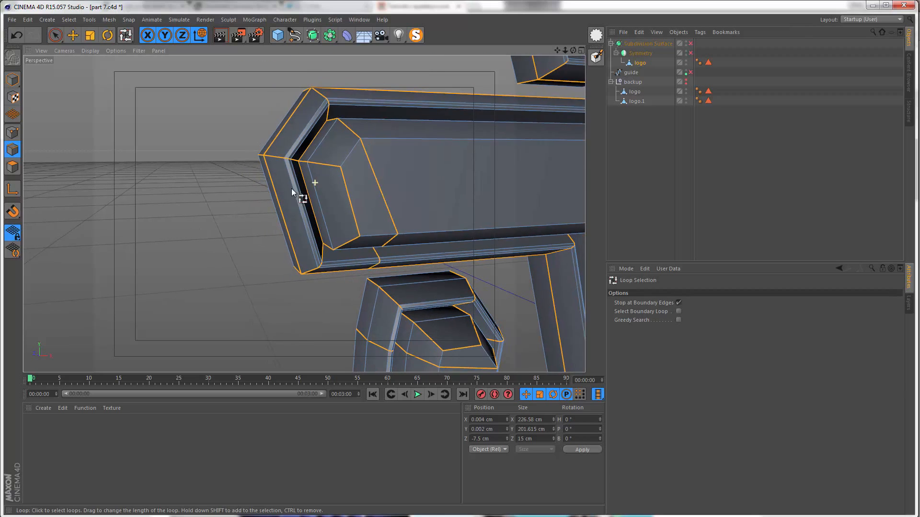
{"action": "left_click_drag", "start_coordinate": [329, 134], "coordinate": [366, 182], "text": "alt"}
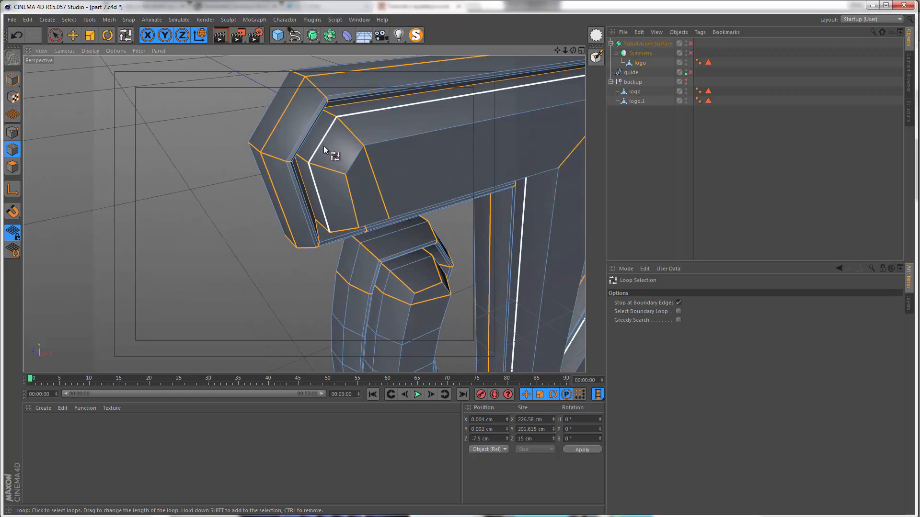
{"action": "left_click", "coordinate": [323, 146], "text": "shift"}
Step: Add the border edge loops of the left arc below the V's arm to the selection
{"action": "left_click_drag", "start_coordinate": [304, 214], "coordinate": [243, 213], "text": "alt"}
{"action": "left_click", "coordinate": [237, 178], "text": "shift"}
{"action": "left_click", "coordinate": [364, 243], "text": "shift"}
{"action": "left_click_drag", "start_coordinate": [364, 243], "coordinate": [384, 220], "text": "alt"}
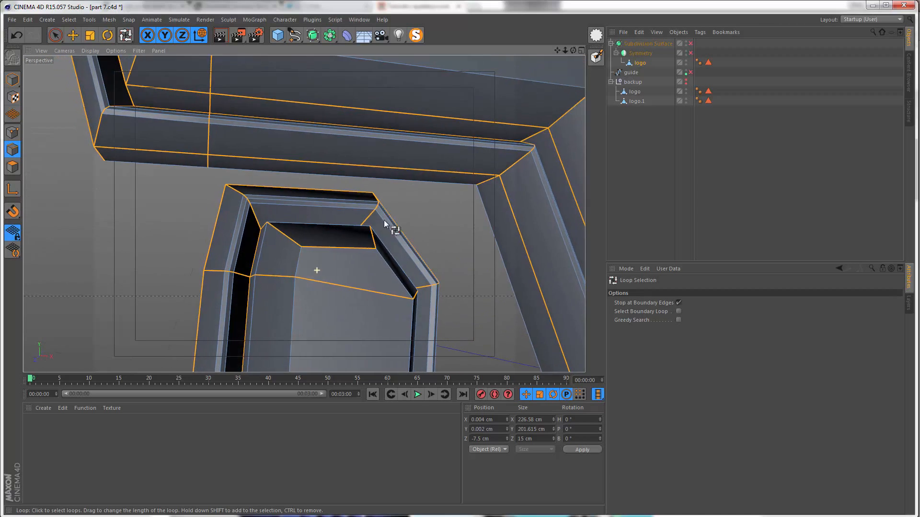
Step: Use Live Selection to deselect the edge loop crossing the V's left arm near its outer end
{"action": "left_click_drag", "start_coordinate": [209, 168], "coordinate": [297, 274], "text": "alt"}
{"action": "key", "text": "9"}
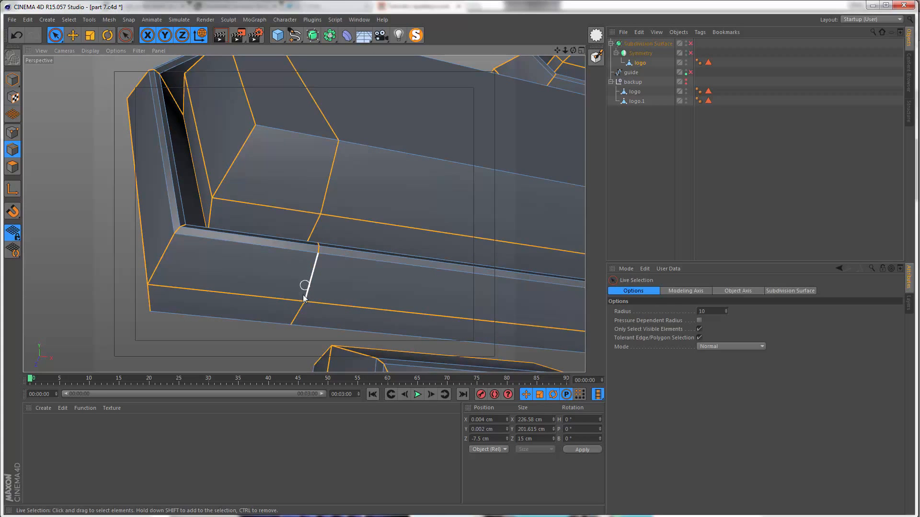
{"action": "left_click_drag", "start_coordinate": [310, 253], "coordinate": [308, 274], "text": "alt"}
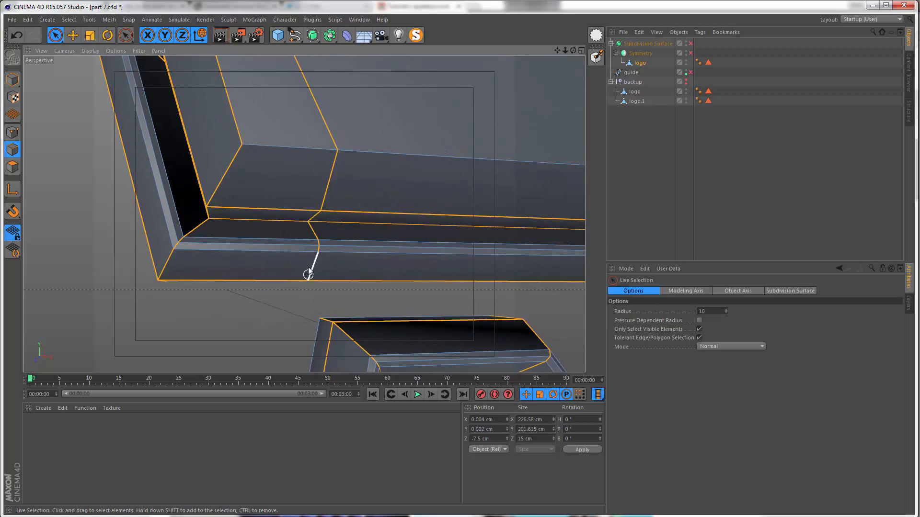
{"action": "right_click_drag", "start_coordinate": [309, 273], "coordinate": [350, 210], "text": "alt"}
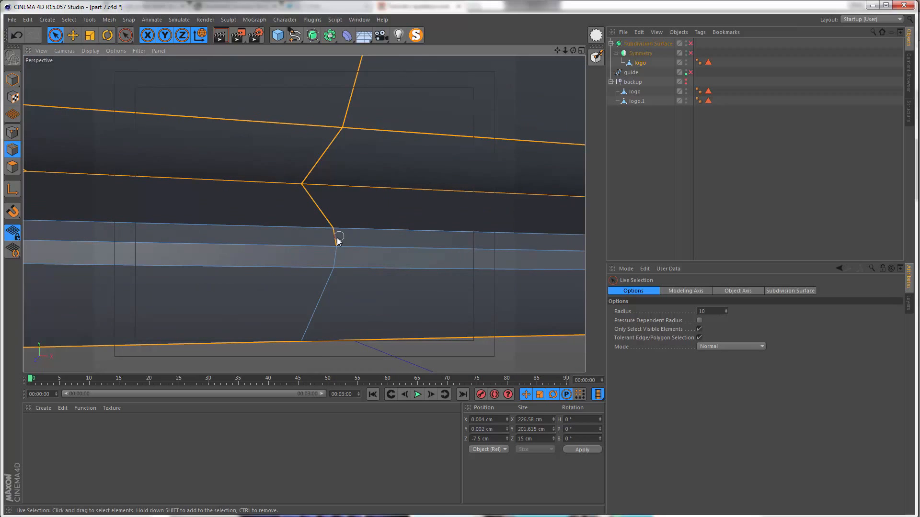
{"action": "left_click_drag", "start_coordinate": [333, 168], "coordinate": [334, 188], "text": "alt"}
{"action": "right_click_drag", "start_coordinate": [293, 196], "coordinate": [251, 185], "text": "alt"}
{"action": "middle_click_drag", "start_coordinate": [251, 184], "coordinate": [255, 235], "text": "alt"}
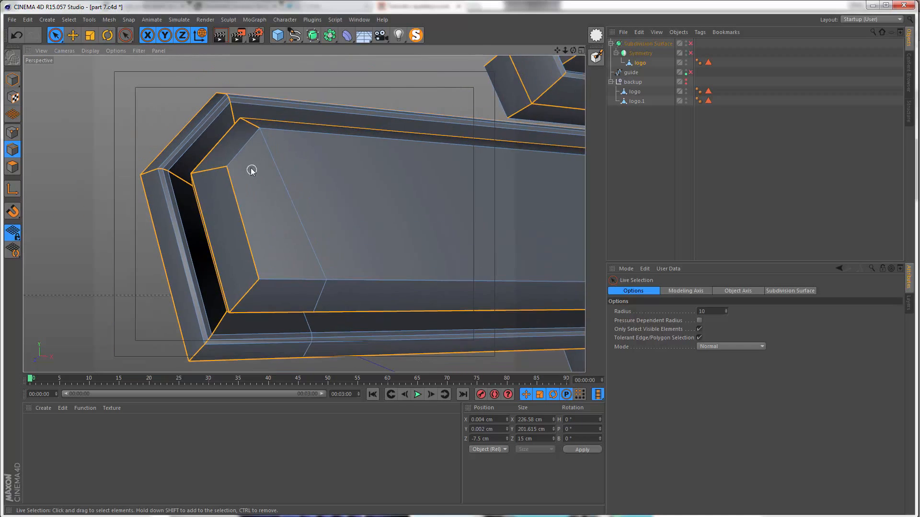
Step: Check the outer end of the V's left arm and undo the deselection of its crossing edge loop
{"action": "left_click_drag", "start_coordinate": [251, 170], "coordinate": [249, 206], "text": "alt"}
{"action": "mouse_move", "coordinate": [231, 106]}
{"action": "middle_mouse_down", "text": "alt"}
{"action": "mouse_move", "coordinate": [259, 171]}
{"action": "mouse_move", "coordinate": [236, 113]}
{"action": "middle_mouse_up", "text": "alt"}
{"action": "left_click_drag", "start_coordinate": [249, 148], "coordinate": [226, 91], "text": "alt"}
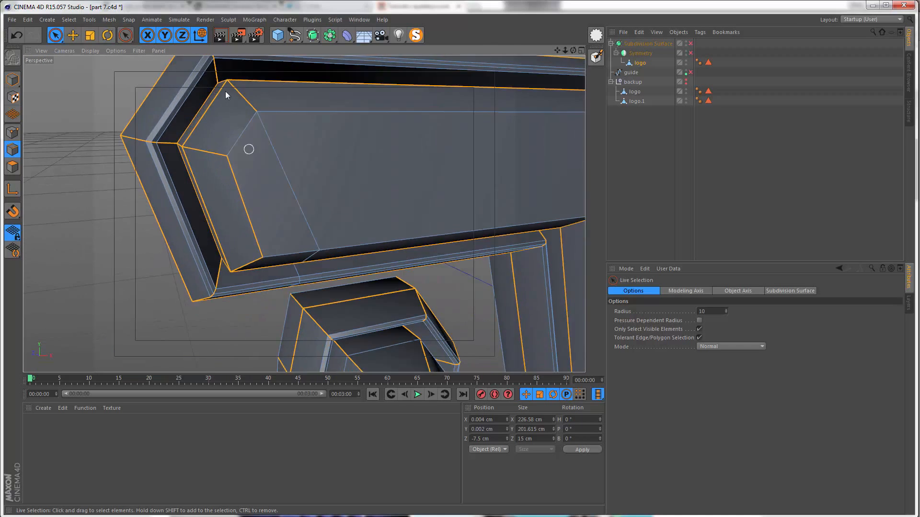
{"action": "middle_click_drag", "start_coordinate": [225, 91], "coordinate": [234, 115], "text": "alt"}
{"action": "left_click_drag", "start_coordinate": [257, 156], "coordinate": [274, 199], "text": "alt"}
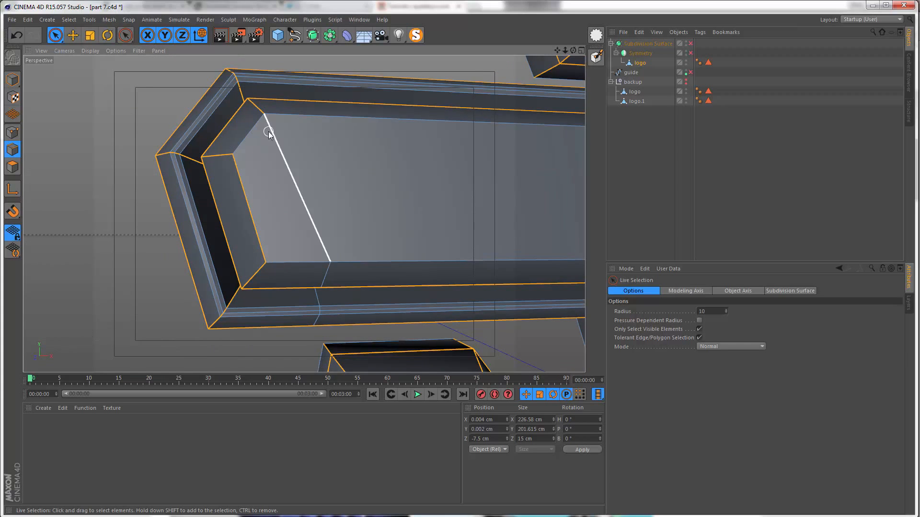
{"action": "left_click_drag", "start_coordinate": [268, 134], "coordinate": [301, 297], "text": "alt"}
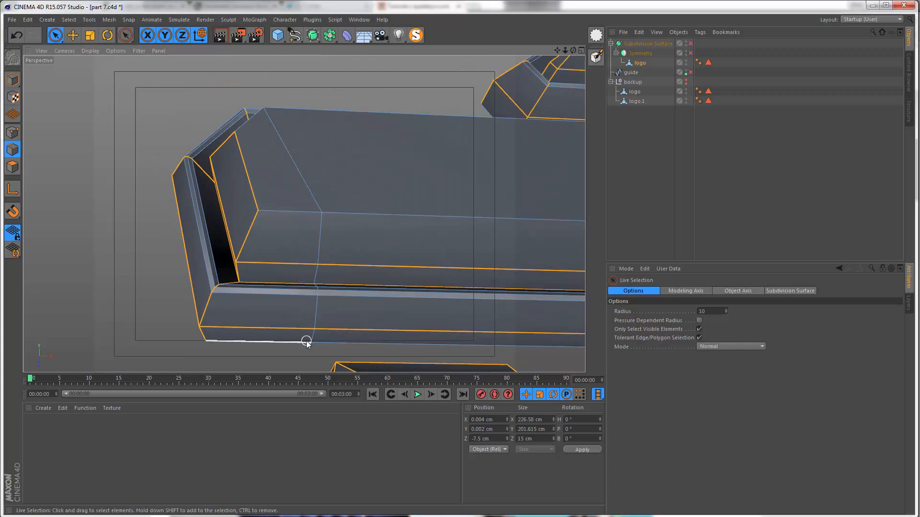
{"action": "left_click_drag", "start_coordinate": [300, 247], "coordinate": [314, 273], "text": "alt"}
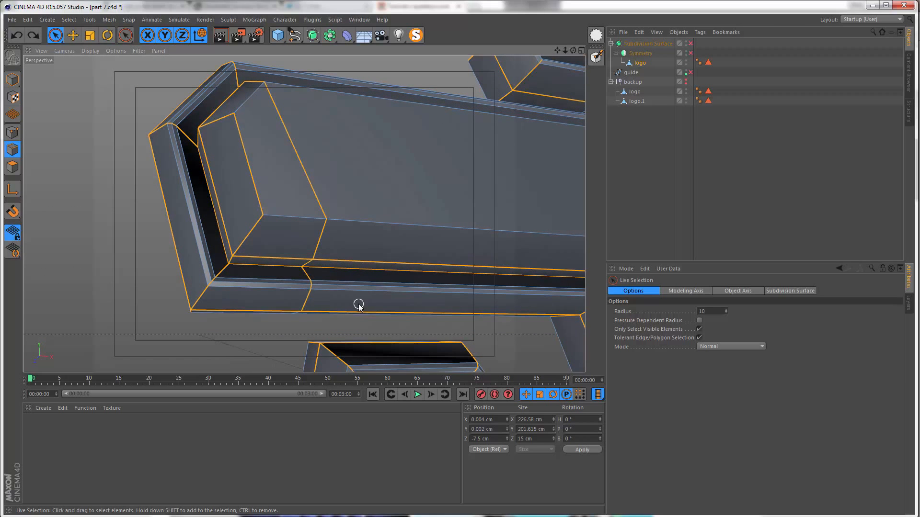
{"action": "left_click_drag", "start_coordinate": [352, 304], "coordinate": [305, 277], "text": "alt"}
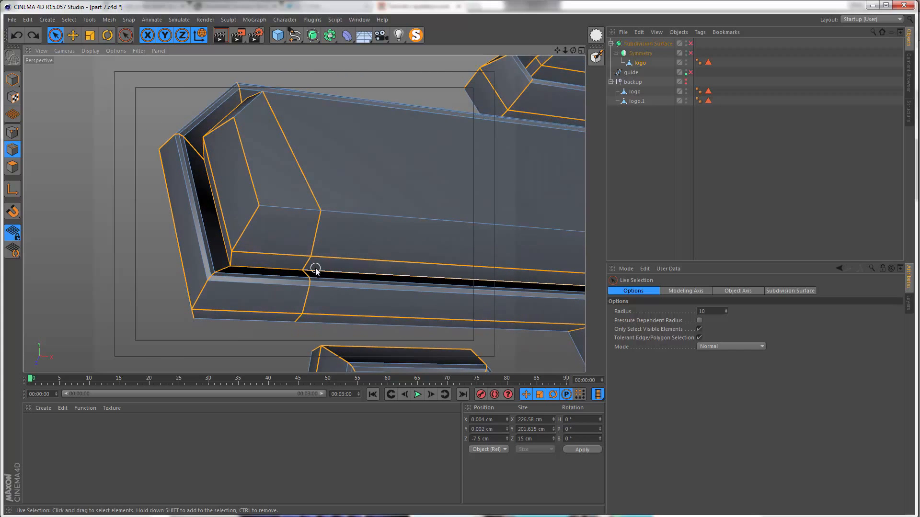
{"action": "left_click_drag", "start_coordinate": [373, 260], "coordinate": [203, 248], "text": "alt"}
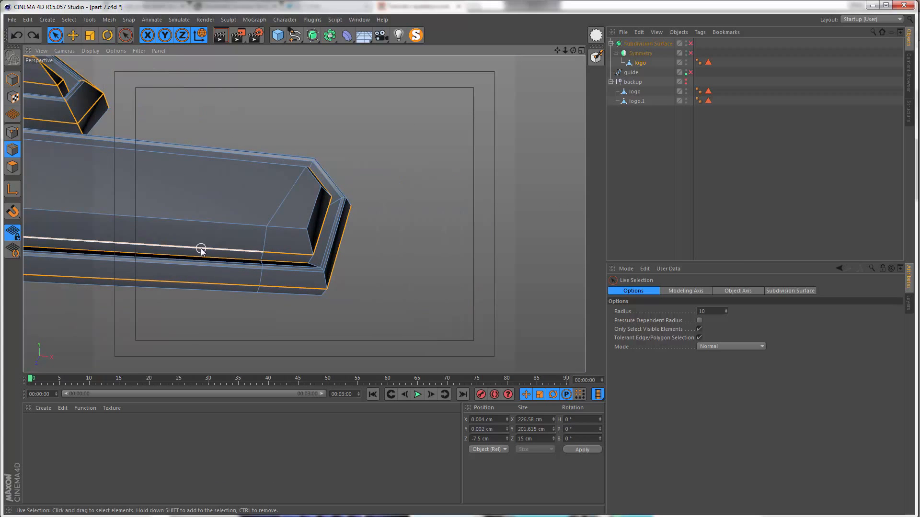
Step: Add the border edge loops of the small hexagonal piece and the lower arc beneath it to the selection with Loop Selection
{"action": "key", "text": "u"}
{"action": "key", "text": "l"}
{"action": "left_click_drag", "start_coordinate": [260, 289], "coordinate": [179, 217], "text": "alt"}
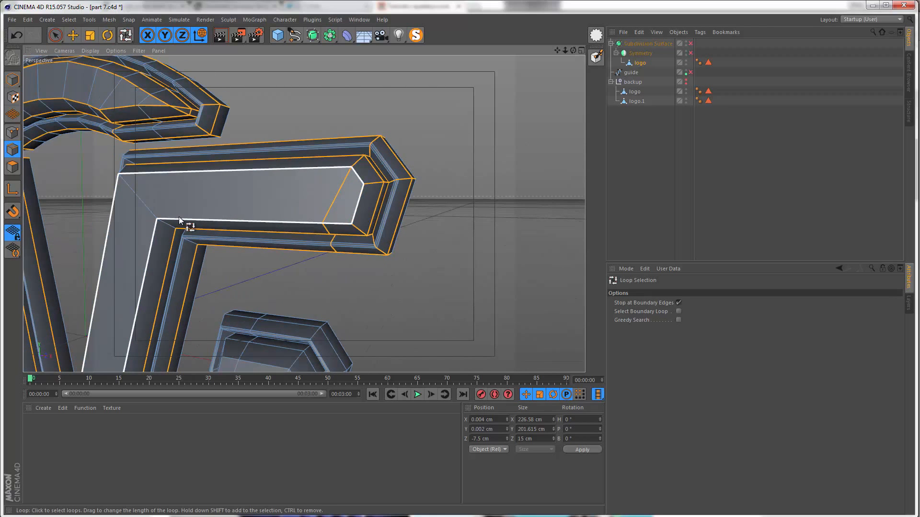
{"action": "left_click_drag", "start_coordinate": [153, 280], "coordinate": [312, 191], "text": "alt"}
{"action": "left_click", "coordinate": [312, 191]}
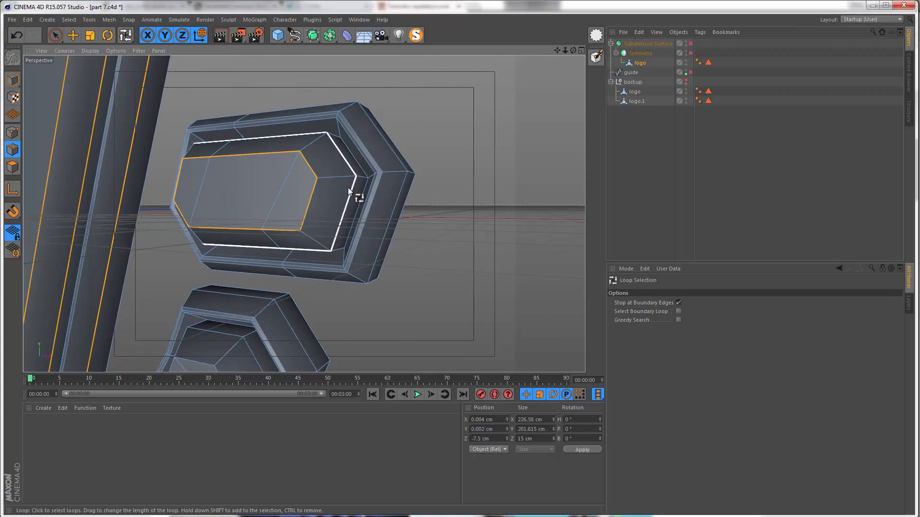
{"action": "left_click_drag", "start_coordinate": [349, 152], "coordinate": [290, 160], "text": "alt"}
{"action": "left_click", "coordinate": [345, 182], "text": "shift"}
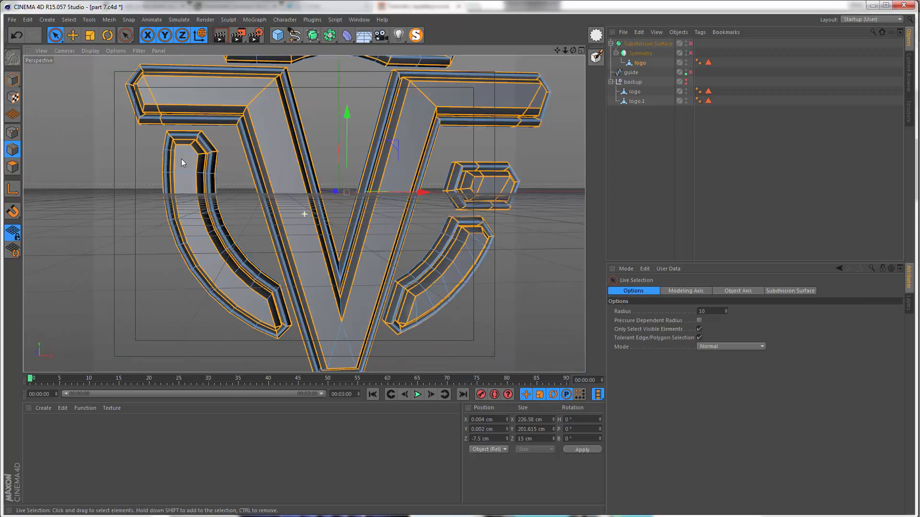
Step: Try a Bevel on all selected border edges with a 1 cm offset and 1 subdivision
{"action": "left_click_drag", "start_coordinate": [182, 159], "coordinate": [197, 147], "text": "alt"}
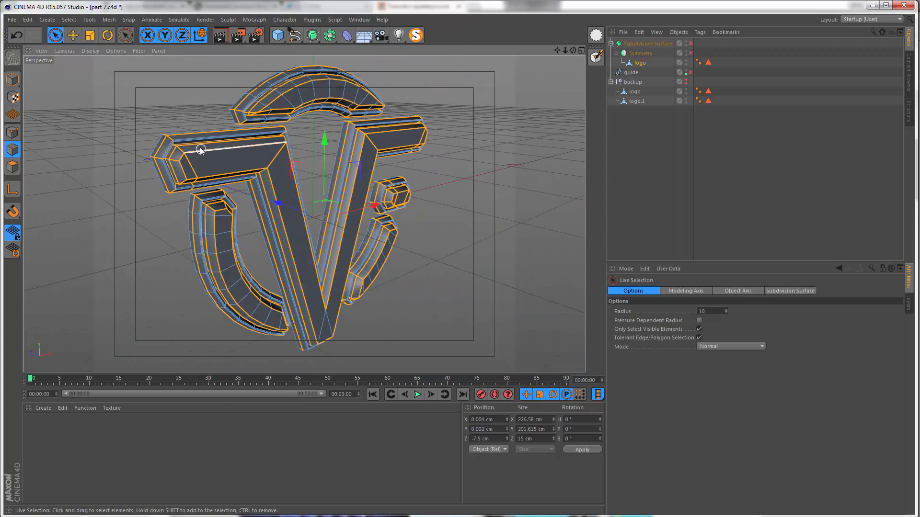
{"action": "right_click", "coordinate": [199, 146]}
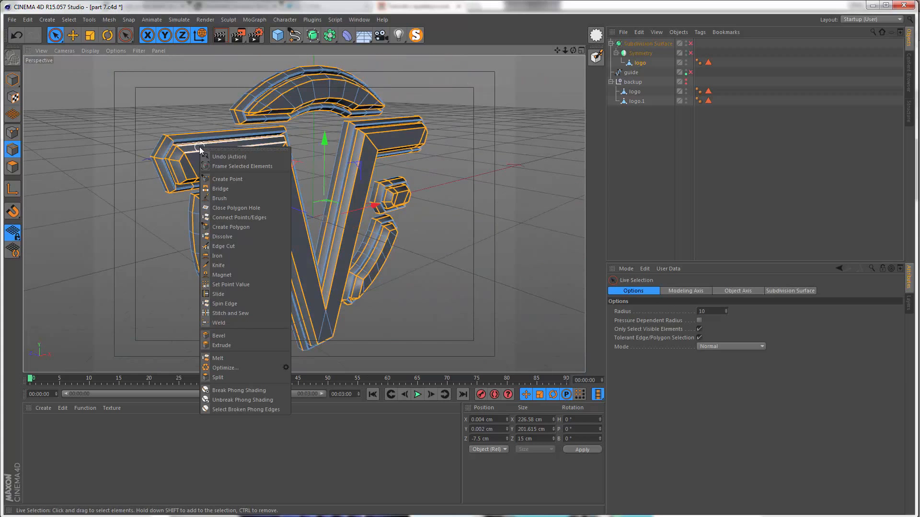
{"action": "left_click", "coordinate": [233, 333]}
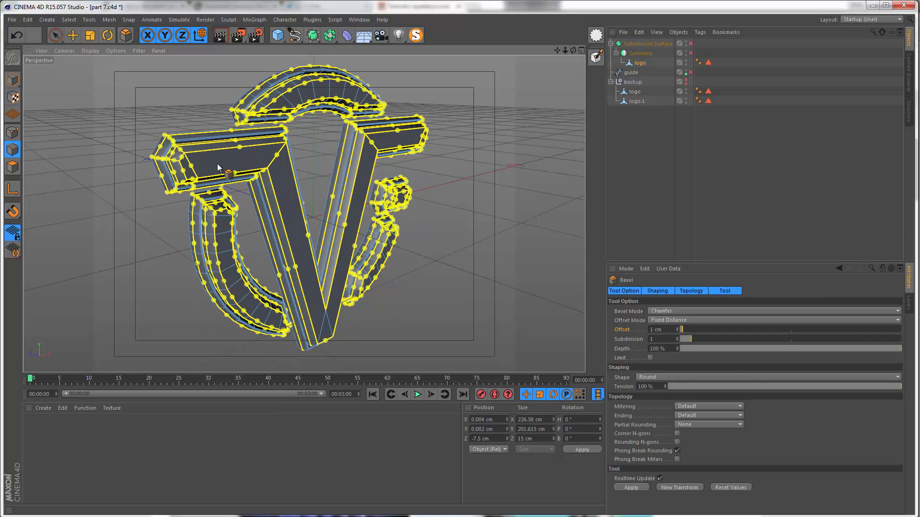
{"action": "scroll", "coordinate": [181, 142], "scroll_direction": "up", "scroll_amount": 5}
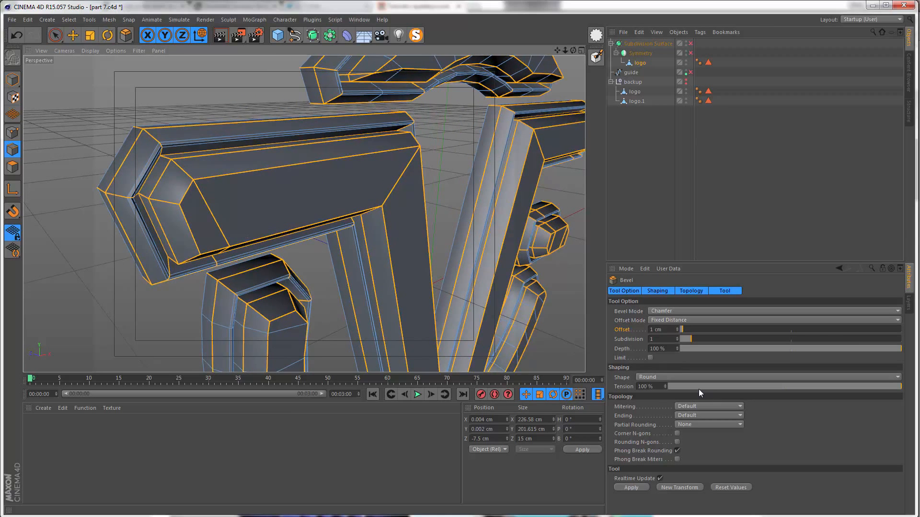
{"action": "left_click", "coordinate": [633, 487]}
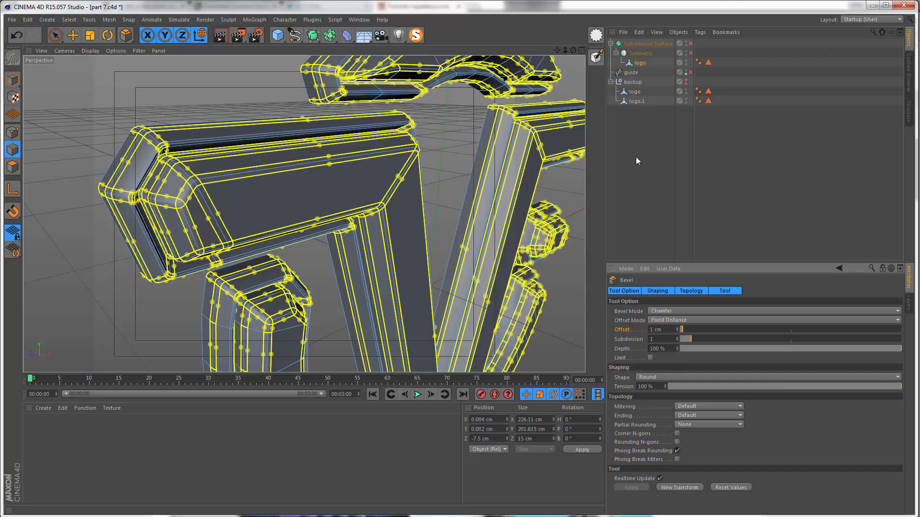
Step: Deselect the logo and examine the bevelled ends of the top arc
{"action": "left_click", "coordinate": [623, 171]}
{"action": "middle_click_drag", "start_coordinate": [362, 133], "coordinate": [240, 172], "text": "alt"}
{"action": "left_click_drag", "start_coordinate": [304, 153], "coordinate": [223, 129], "text": "alt"}
{"action": "right_click_drag", "start_coordinate": [186, 138], "coordinate": [232, 118], "text": "alt"}
{"action": "left_click_drag", "start_coordinate": [198, 134], "coordinate": [237, 139], "text": "alt"}
{"action": "middle_click_drag", "start_coordinate": [201, 143], "coordinate": [214, 174], "text": "alt"}
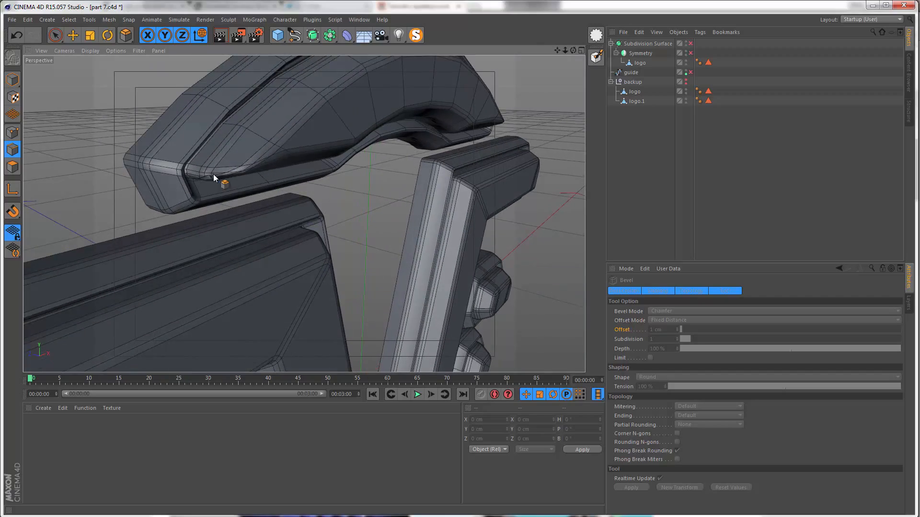
{"action": "right_click_drag", "start_coordinate": [214, 174], "coordinate": [231, 171], "text": "alt"}
{"action": "left_click_drag", "start_coordinate": [230, 170], "coordinate": [225, 259], "text": "alt"}
{"action": "scroll", "coordinate": [408, 176], "scroll_direction": "up", "scroll_amount": 4}
{"action": "left_click_drag", "start_coordinate": [408, 176], "coordinate": [439, 198], "text": "alt"}
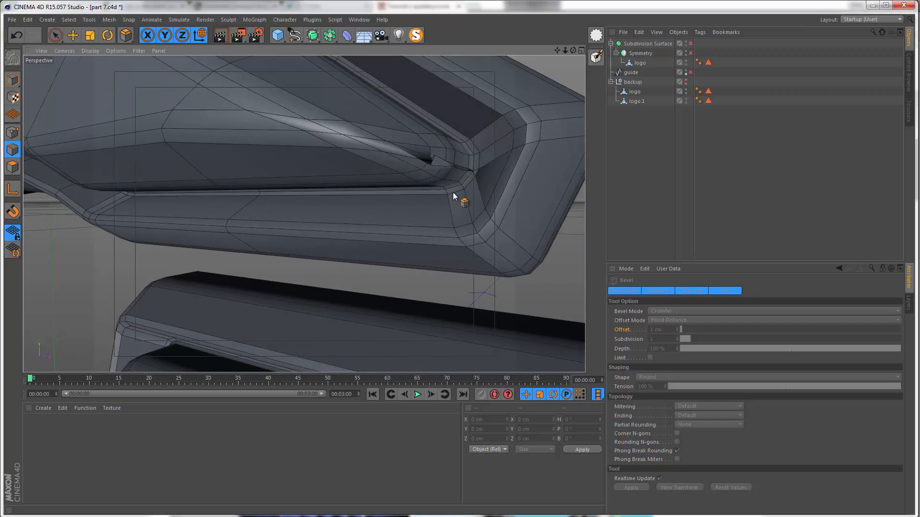
{"action": "scroll", "coordinate": [452, 192], "scroll_direction": "down", "scroll_amount": 5}
{"action": "left_click_drag", "start_coordinate": [318, 186], "coordinate": [298, 174], "text": "alt"}
{"action": "middle_click_drag", "start_coordinate": [298, 174], "coordinate": [245, 74], "text": "alt"}
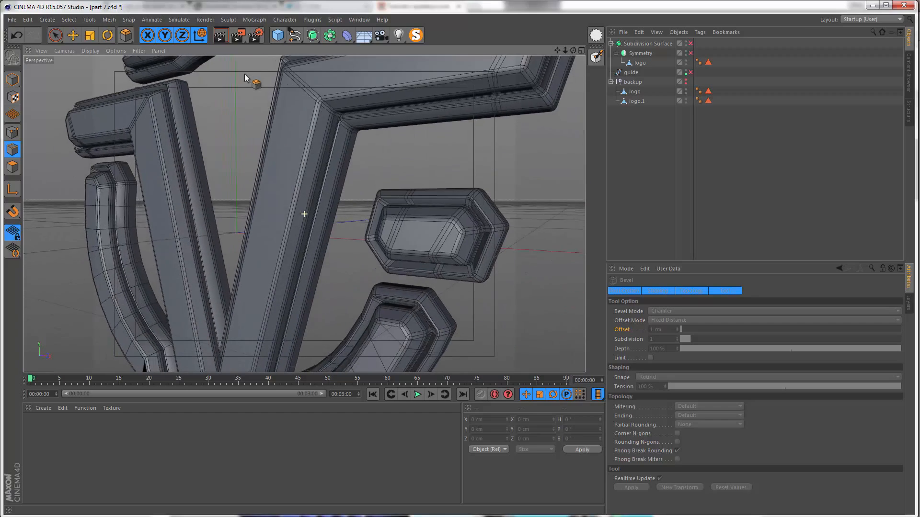
Step: Examine the bevelled lower end of the left arc, at the inner corner of its raised face
{"action": "left_click_drag", "start_coordinate": [252, 198], "coordinate": [269, 214], "text": "alt"}
{"action": "middle_click_drag", "start_coordinate": [178, 357], "coordinate": [205, 227], "text": "alt"}
{"action": "left_click_drag", "start_coordinate": [205, 229], "coordinate": [261, 212], "text": "alt"}
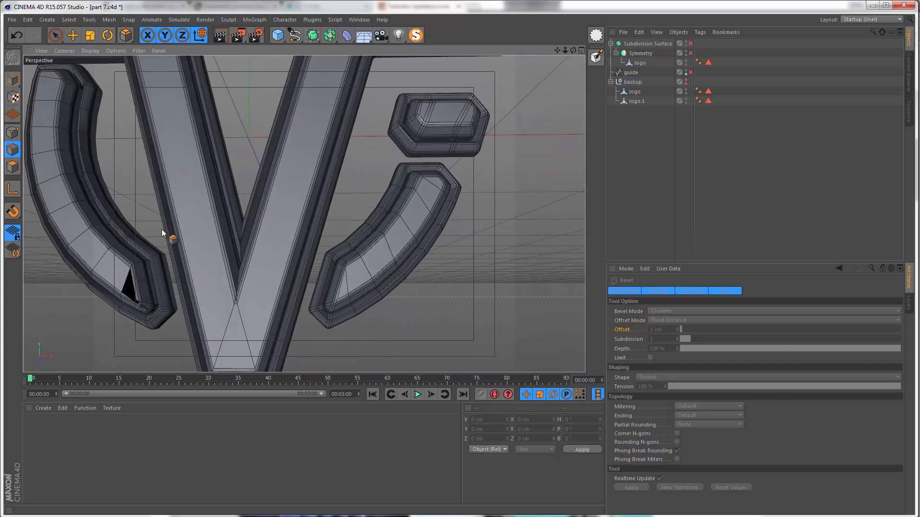
{"action": "middle_click_drag", "start_coordinate": [163, 244], "coordinate": [250, 213], "text": "alt"}
{"action": "middle_click_drag", "start_coordinate": [140, 109], "coordinate": [150, 125], "text": "alt"}
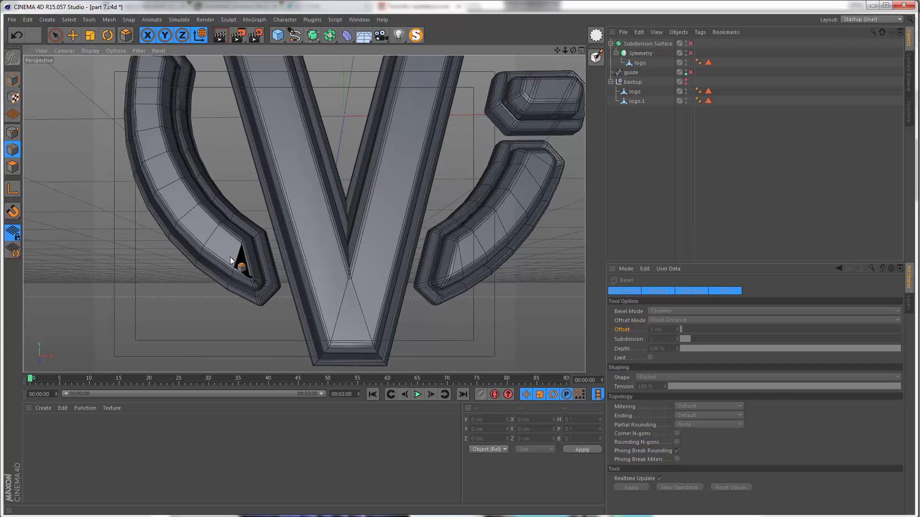
{"action": "right_click_drag", "start_coordinate": [226, 264], "coordinate": [286, 208], "text": "alt"}
{"action": "middle_click_drag", "start_coordinate": [283, 255], "coordinate": [271, 225], "text": "alt"}
{"action": "right_click_drag", "start_coordinate": [271, 225], "coordinate": [296, 238], "text": "alt"}
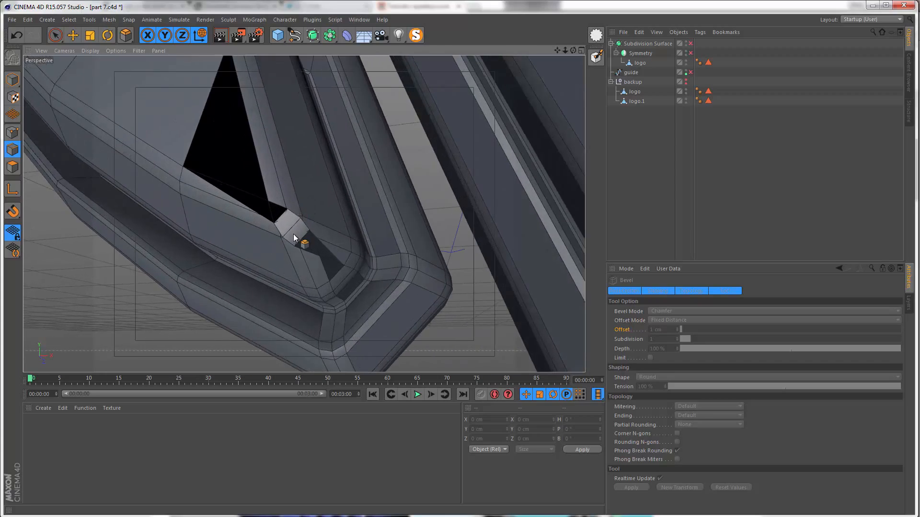
{"action": "left_click_drag", "start_coordinate": [295, 235], "coordinate": [210, 225], "text": "alt"}
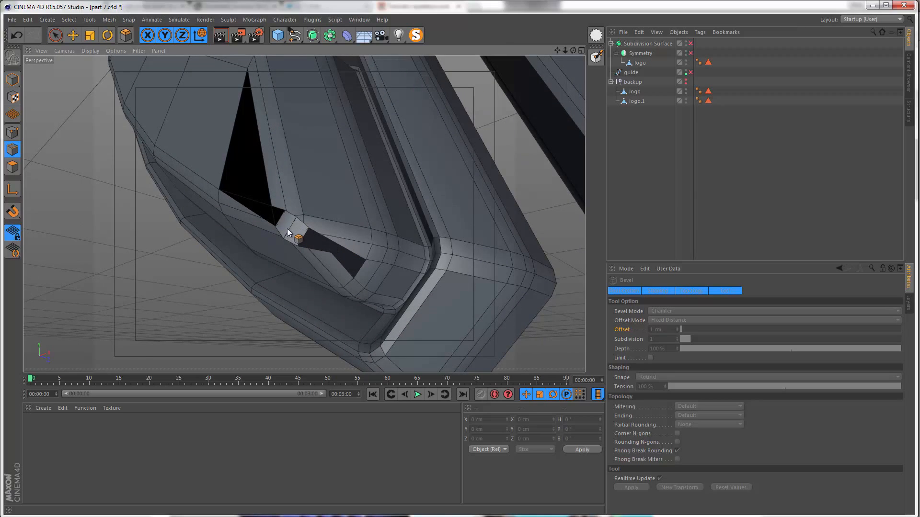
{"action": "left_click_drag", "start_coordinate": [288, 230], "coordinate": [333, 258], "text": "alt"}
{"action": "right_click_drag", "start_coordinate": [329, 221], "coordinate": [244, 189], "text": "alt"}
{"action": "middle_click_drag", "start_coordinate": [225, 168], "coordinate": [294, 313], "text": "alt"}
{"action": "right_click_drag", "start_coordinate": [306, 298], "coordinate": [269, 221], "text": "alt"}
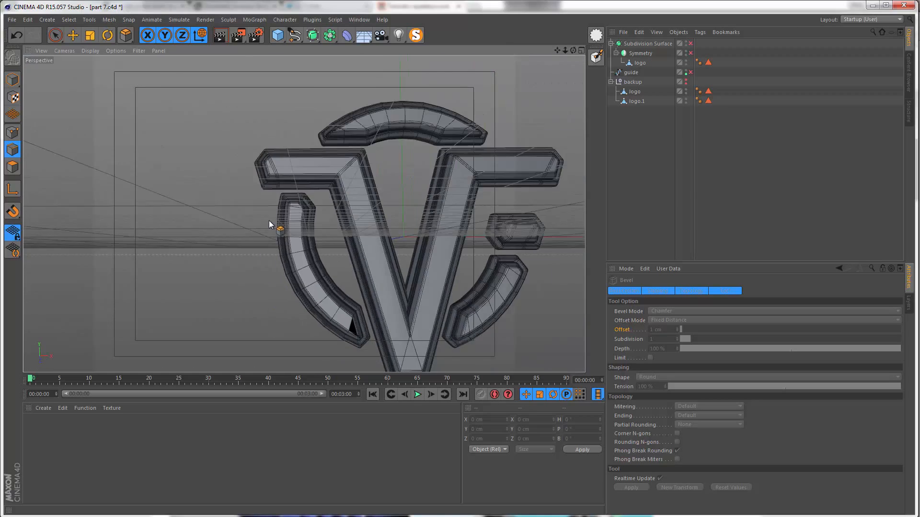
{"action": "middle_click_drag", "start_coordinate": [269, 220], "coordinate": [270, 291], "text": "alt"}
{"action": "left_click_drag", "start_coordinate": [275, 261], "coordinate": [330, 258], "text": "alt"}
{"action": "middle_click_drag", "start_coordinate": [337, 277], "coordinate": [291, 164], "text": "alt"}
{"action": "left_click_drag", "start_coordinate": [293, 284], "coordinate": [306, 277], "text": "alt"}
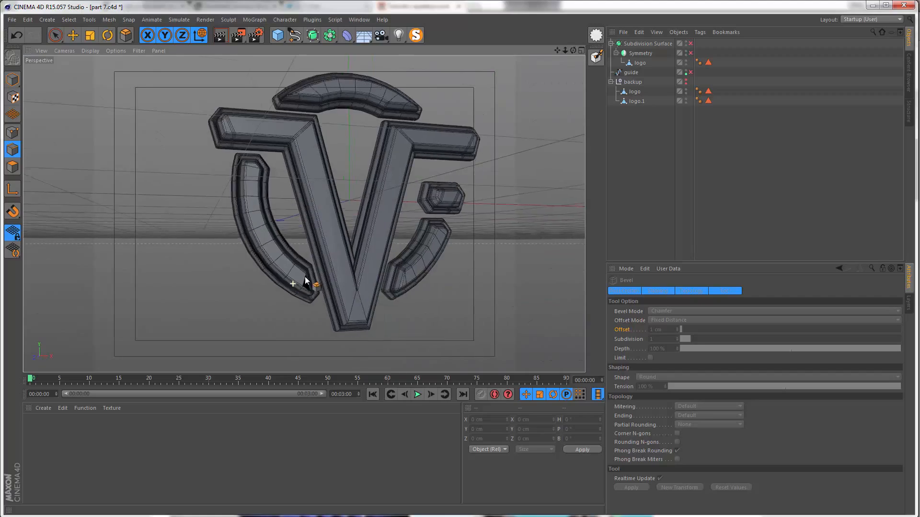
{"action": "right_click_drag", "start_coordinate": [306, 280], "coordinate": [334, 260], "text": "alt"}
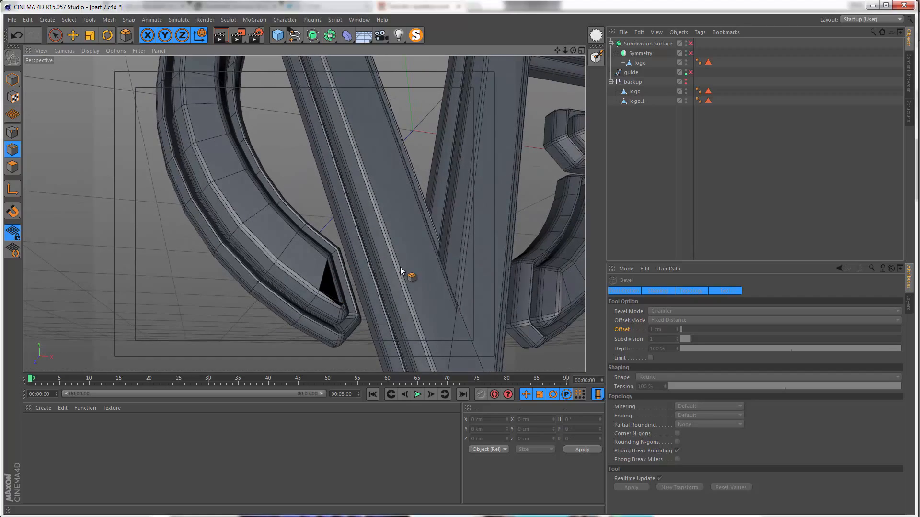
Step: Undo the deselection and the 1 cm bevel of the logo's border edges
{"action": "key", "text": "ctrl+z"}
{"action": "key", "text": "ctrl+z"}
{"action": "key", "text": "ctrl+z"}
Step: Select the two nearly coincident points at the lower corner of the left arc's raised face and weld them together
{"action": "right_click_drag", "start_coordinate": [345, 315], "coordinate": [382, 269], "text": "alt"}
{"action": "left_click_drag", "start_coordinate": [355, 292], "coordinate": [310, 306], "text": "alt"}
{"action": "right_click_drag", "start_coordinate": [307, 316], "coordinate": [322, 258], "text": "alt"}
{"action": "left_click", "coordinate": [11, 133]}
{"action": "key", "text": "space"}
{"action": "right_click_drag", "start_coordinate": [276, 305], "coordinate": [296, 296], "text": "alt"}
{"action": "mouse_move", "coordinate": [297, 295]}
{"action": "left_mouse_down", "text": "alt"}
{"action": "mouse_move", "coordinate": [312, 270]}
{"action": "mouse_move", "coordinate": [297, 302]}
{"action": "left_mouse_up", "text": "alt"}
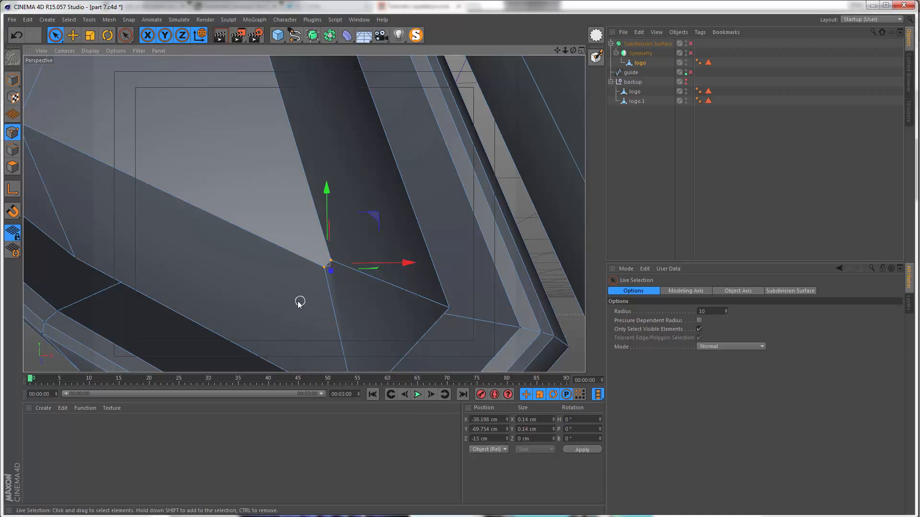
{"action": "mouse_move", "coordinate": [345, 252]}
{"action": "right_mouse_down", "text": "alt"}
{"action": "mouse_move", "coordinate": [240, 277]}
{"action": "mouse_move", "coordinate": [292, 272]}
{"action": "mouse_move", "coordinate": [360, 238]}
{"action": "mouse_move", "coordinate": [358, 246]}
{"action": "right_mouse_up", "text": "alt"}
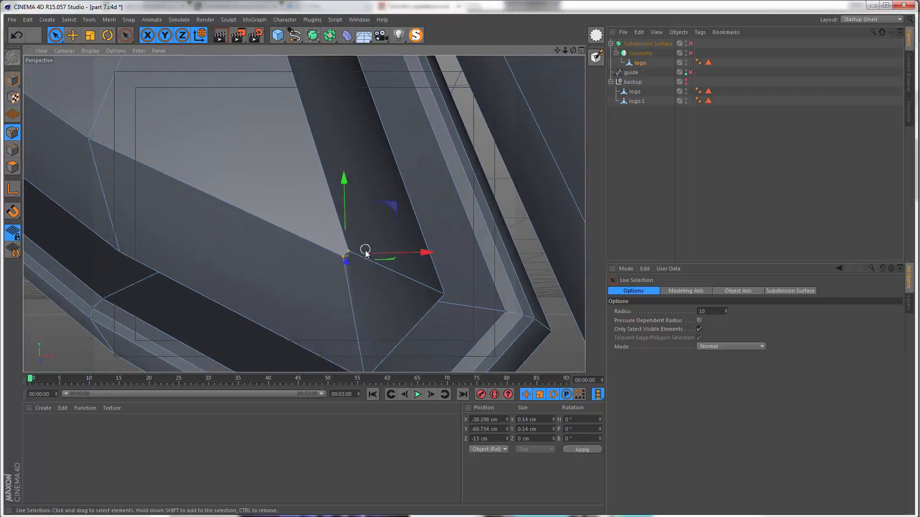
{"action": "right_click", "coordinate": [361, 226]}
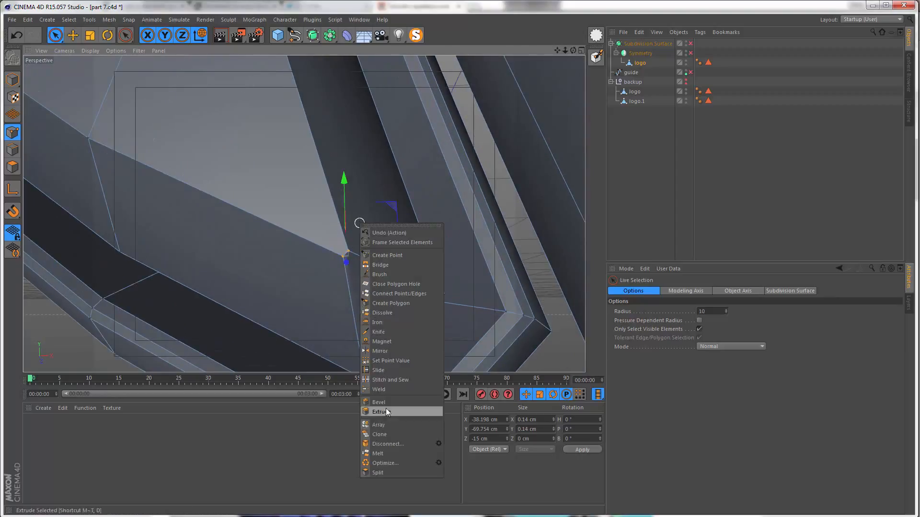
{"action": "left_click", "coordinate": [387, 390]}
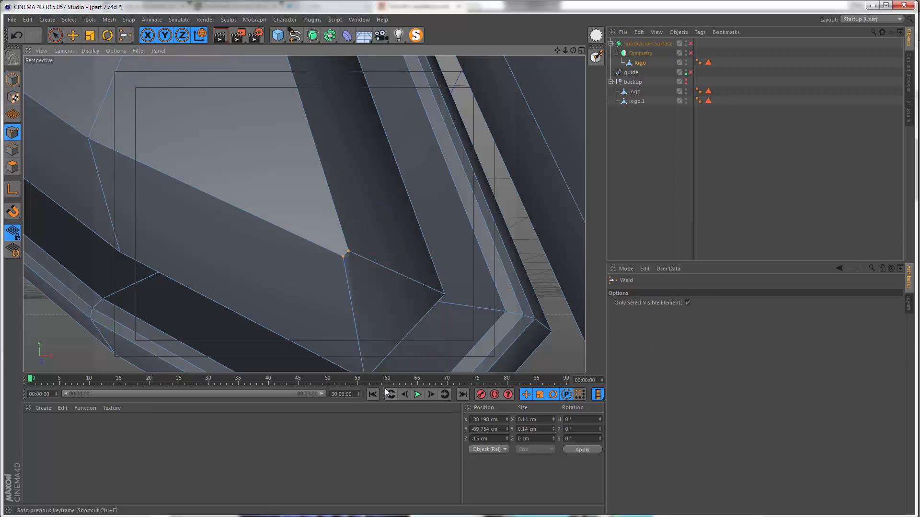
{"action": "left_click", "coordinate": [349, 253]}
{"action": "right_click_drag", "start_coordinate": [349, 254], "coordinate": [235, 297], "text": "alt"}
{"action": "middle_click_drag", "start_coordinate": [264, 281], "coordinate": [265, 312], "text": "alt"}
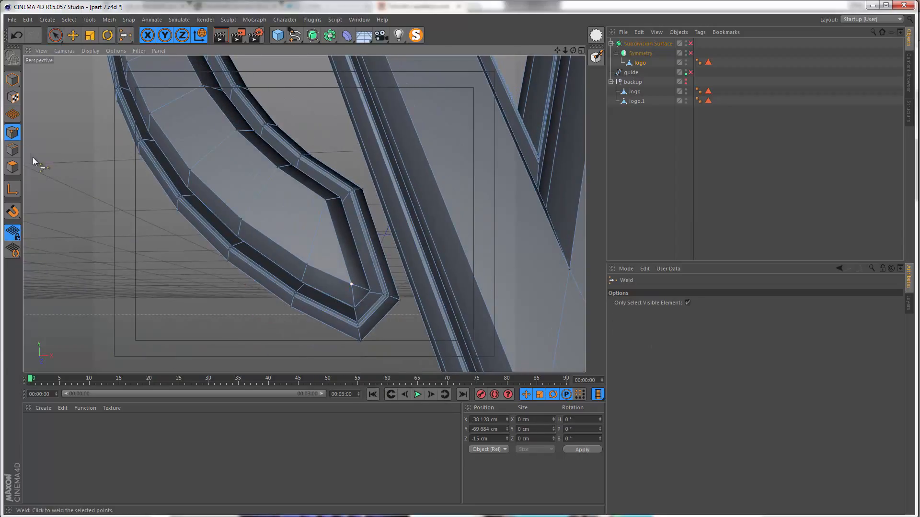
Step: Return to the border edge selection and try the 1 cm Bevel again on the welded mesh
{"action": "left_click", "coordinate": [13, 151]}
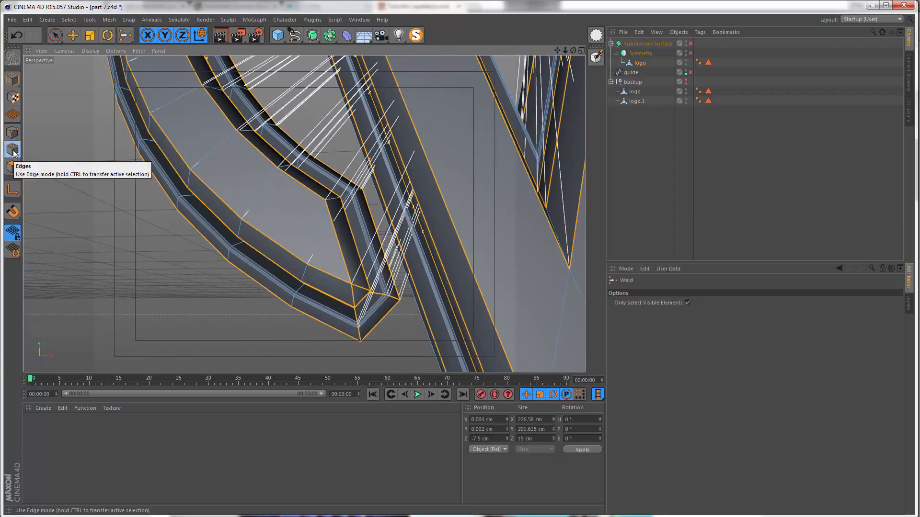
{"action": "key", "text": "space"}
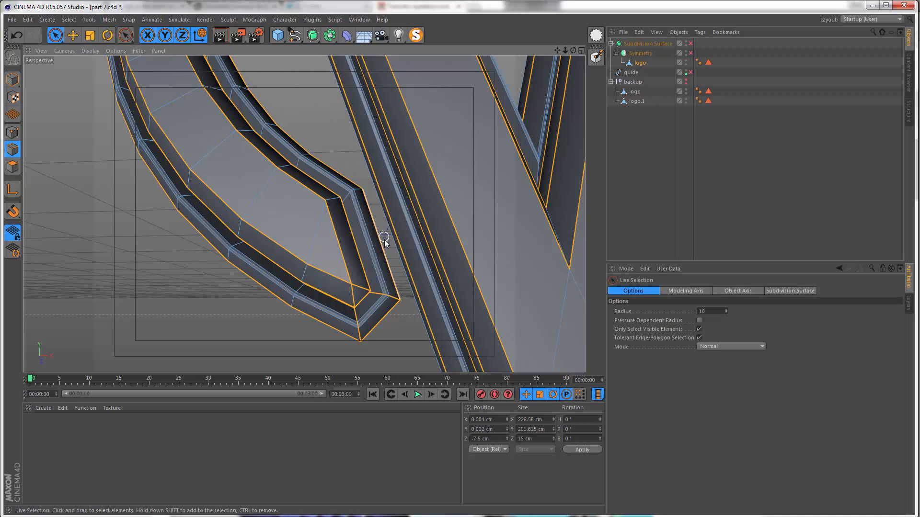
{"action": "right_click", "coordinate": [360, 286]}
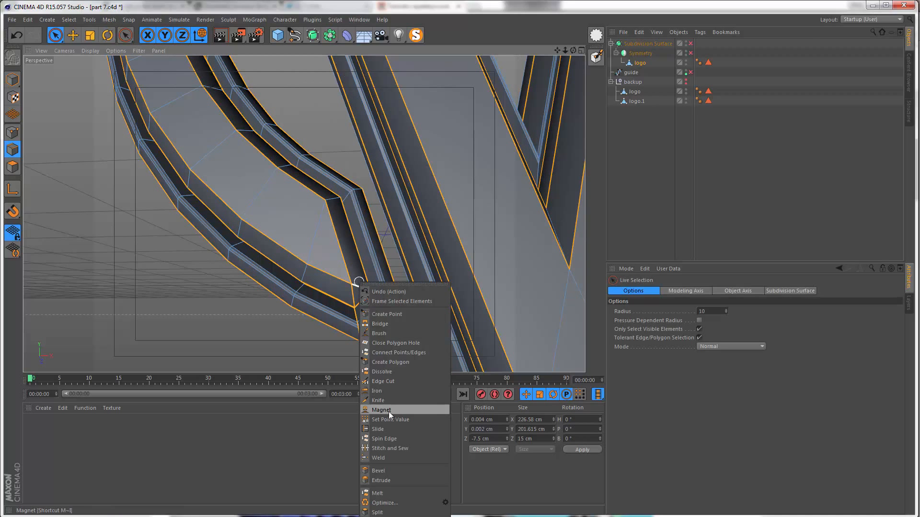
{"action": "left_click", "coordinate": [379, 471]}
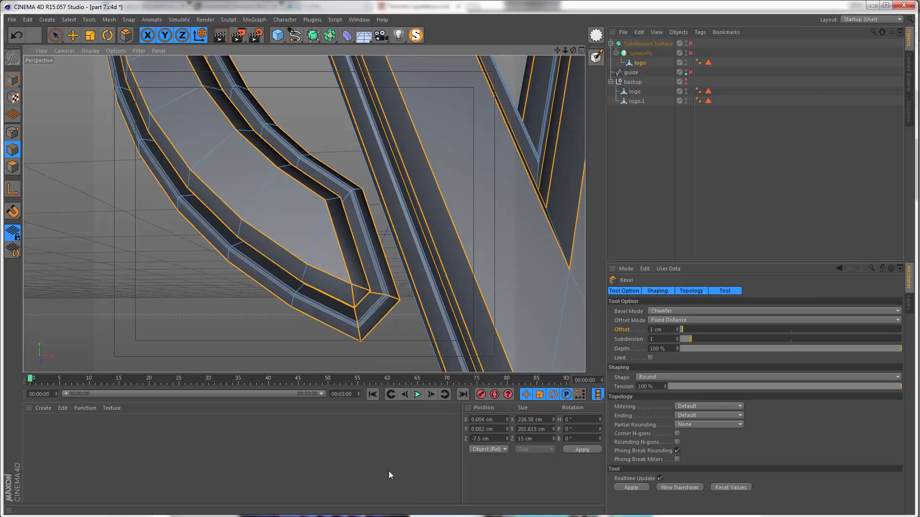
{"action": "left_click", "coordinate": [633, 487]}
Step: Deselect the logo, check the end of the top arc, and undo the deselection and the bevel
{"action": "key", "text": "ctrl+shift+a"}
{"action": "mouse_move", "coordinate": [336, 253]}
{"action": "left_mouse_down", "text": "alt"}
{"action": "mouse_move", "coordinate": [255, 228]}
{"action": "mouse_move", "coordinate": [267, 189]}
{"action": "mouse_move", "coordinate": [298, 211]}
{"action": "mouse_move", "coordinate": [316, 207]}
{"action": "mouse_move", "coordinate": [266, 217]}
{"action": "mouse_move", "coordinate": [246, 135]}
{"action": "mouse_move", "coordinate": [362, 187]}
{"action": "mouse_move", "coordinate": [320, 113]}
{"action": "mouse_move", "coordinate": [218, 134]}
{"action": "mouse_move", "coordinate": [272, 119]}
{"action": "mouse_move", "coordinate": [290, 145]}
{"action": "left_mouse_up", "text": "alt"}
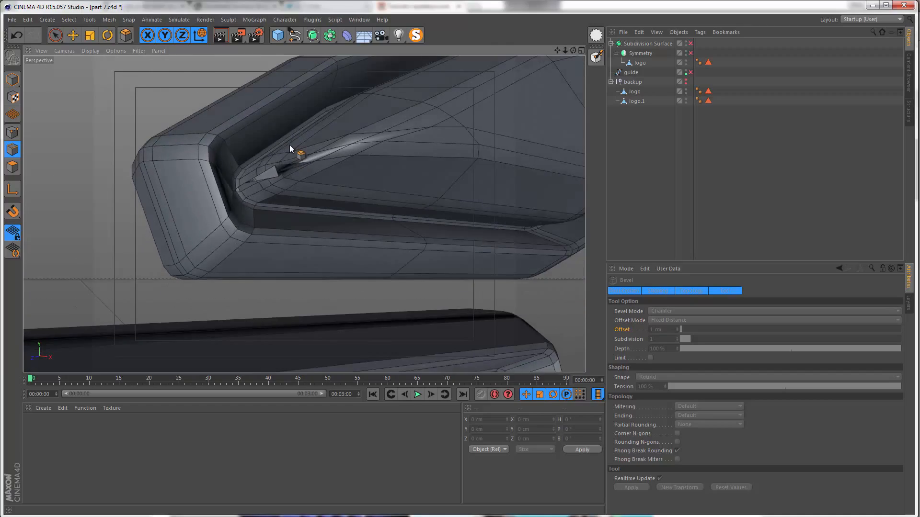
{"action": "key", "text": "ctrl+z"}
{"action": "key", "text": "ctrl+z"}
Step: Try an interactive Bevel with an offset of about 0.585 cm on the border edges, then undo it
{"action": "left_click_drag", "start_coordinate": [345, 148], "coordinate": [259, 211], "text": "alt"}
{"action": "left_click_drag", "start_coordinate": [258, 211], "coordinate": [254, 177], "text": "alt"}
{"action": "right_click_drag", "start_coordinate": [254, 177], "coordinate": [179, 212], "text": "alt"}
{"action": "left_click_drag", "start_coordinate": [288, 175], "coordinate": [295, 145], "text": "alt"}
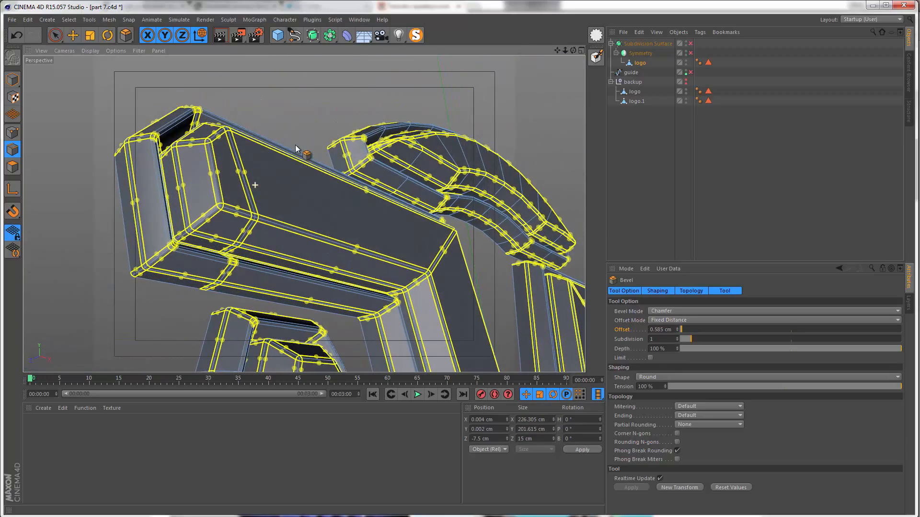
{"action": "scroll", "coordinate": [365, 183], "scroll_direction": "up", "scroll_amount": 1}
{"action": "scroll", "coordinate": [373, 156], "scroll_direction": "up", "scroll_amount": 2}
{"action": "left_click_drag", "start_coordinate": [394, 134], "coordinate": [332, 245], "text": "alt"}
{"action": "key", "text": "ctrl+z"}
Step: Bevel the selected border edges interactively with an offset of about 0.69 cm, judging the result at the top arc's end
{"action": "right_click_drag", "start_coordinate": [370, 234], "coordinate": [268, 240], "text": "alt"}
{"action": "middle_click_drag", "start_coordinate": [326, 226], "coordinate": [262, 173], "text": "alt"}
{"action": "left_click_drag", "start_coordinate": [262, 174], "coordinate": [285, 203], "text": "alt"}
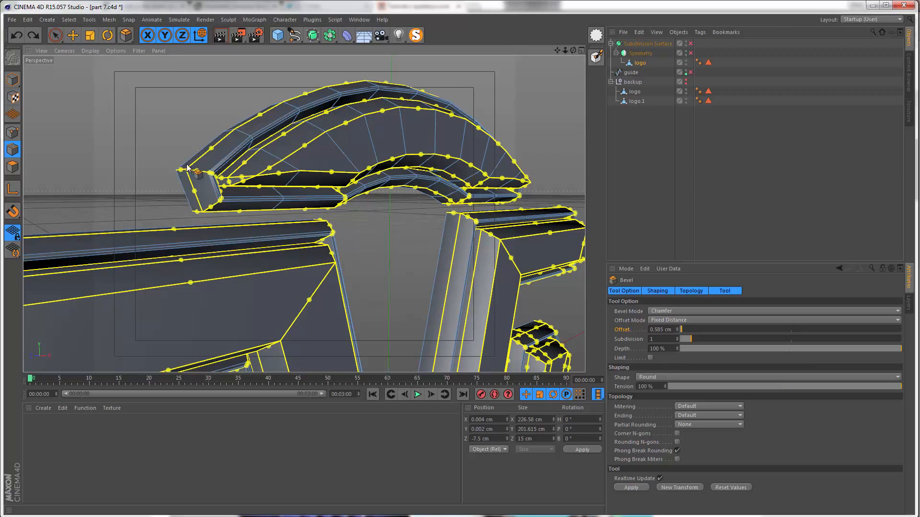
{"action": "scroll", "coordinate": [267, 200], "scroll_direction": "up", "scroll_amount": 2}
{"action": "left_click_drag", "start_coordinate": [268, 200], "coordinate": [314, 165], "text": "alt"}
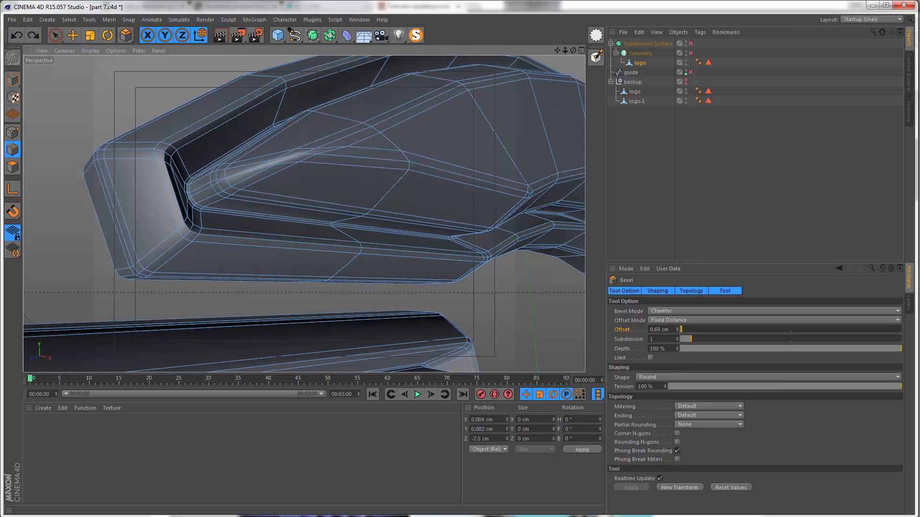
{"action": "left_click_drag", "start_coordinate": [281, 179], "coordinate": [280, 179]}
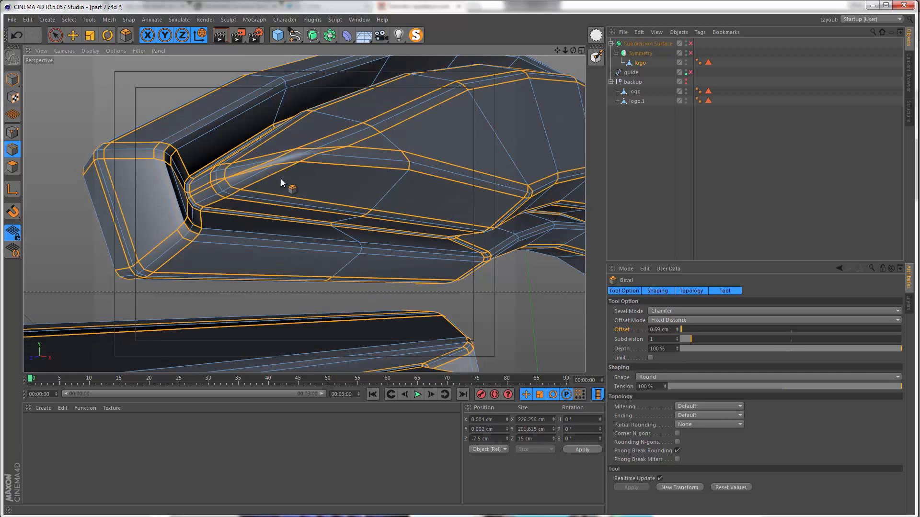
{"action": "right_click_drag", "start_coordinate": [298, 222], "coordinate": [158, 235], "text": "alt"}
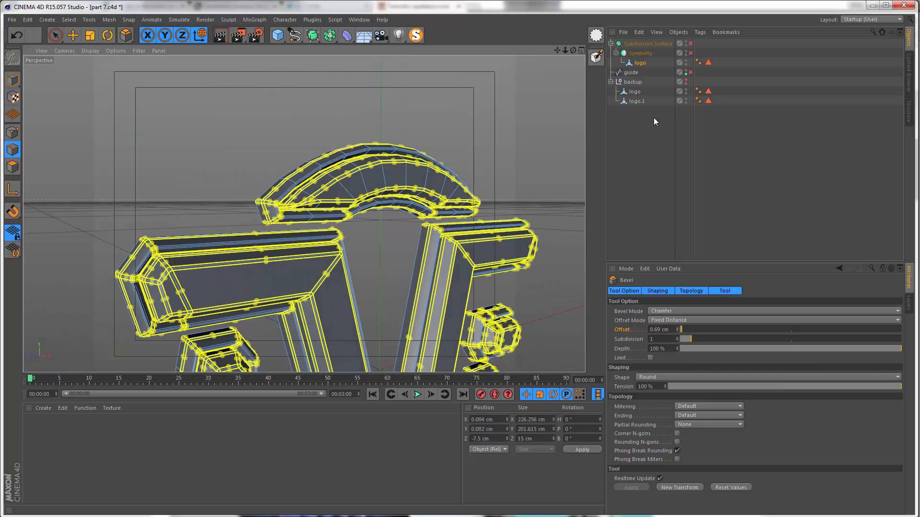
Step: Deselect the logo, enable the Symmetry and Subdivision Surface objects, and view the smoothed logo from the front
{"action": "left_click", "coordinate": [654, 117]}
{"action": "left_click", "coordinate": [690, 53]}
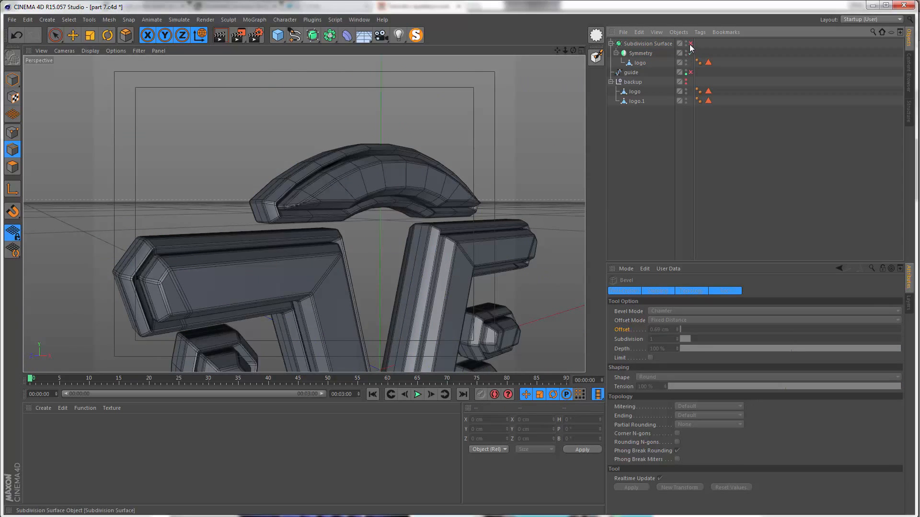
{"action": "left_click", "coordinate": [690, 44]}
{"action": "middle_click_drag", "start_coordinate": [430, 214], "coordinate": [392, 91], "text": "alt"}
{"action": "right_click_drag", "start_coordinate": [391, 167], "coordinate": [353, 196], "text": "alt"}
{"action": "left_click_drag", "start_coordinate": [363, 243], "coordinate": [356, 189], "text": "alt"}
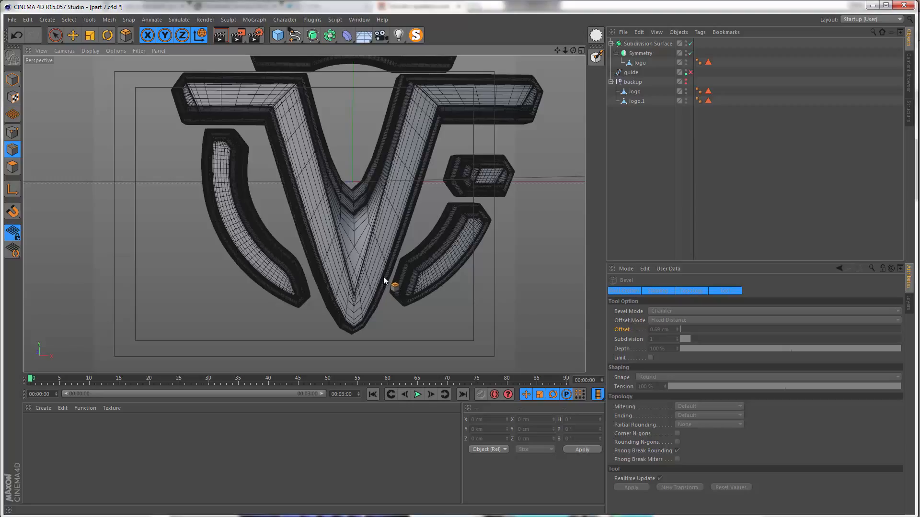
Step: Switch the viewport display to Gouraud Shading without lines and view the smoothed logo at an angle
{"action": "key", "text": "n"}
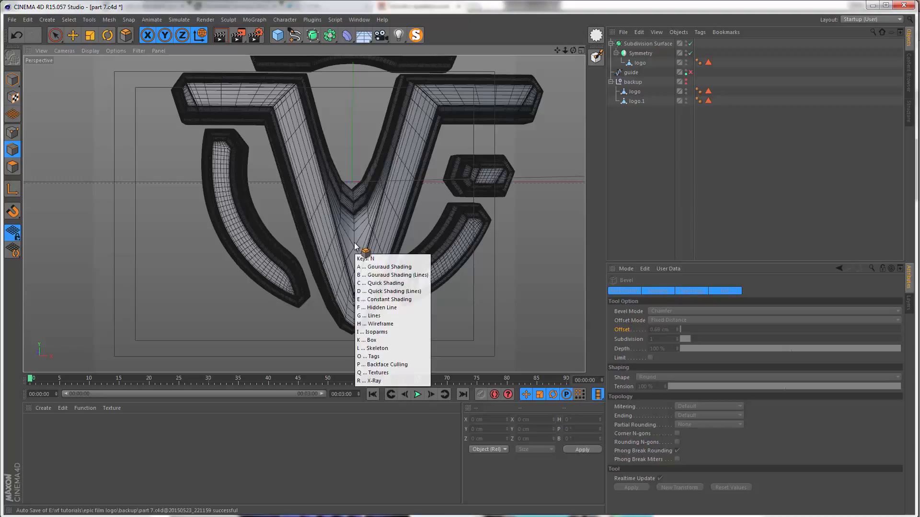
{"action": "key", "text": "a"}
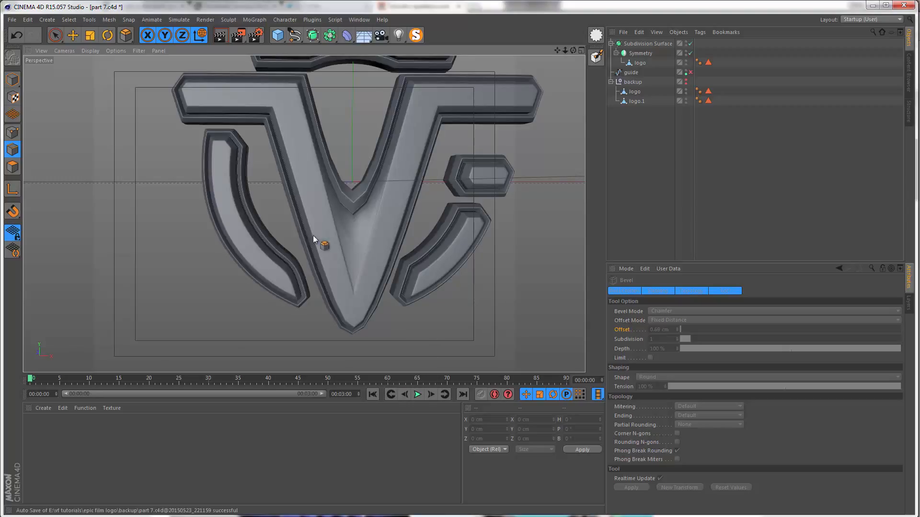
{"action": "left_click_drag", "start_coordinate": [313, 235], "coordinate": [225, 215], "text": "alt"}
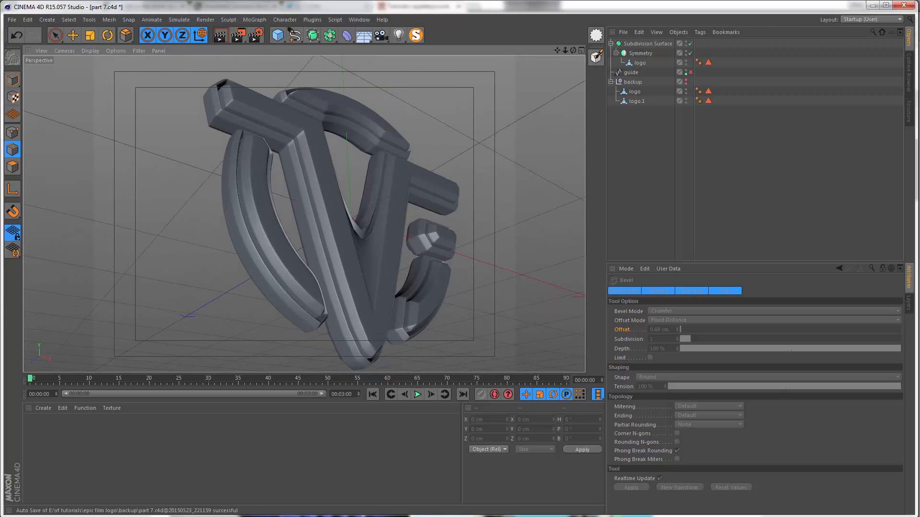
Step: Compare the smoothed logo with the cinematic film logo video and examine its border corners and the V's inner junction up close
{"action": "key", "text": "alt+Tab"}
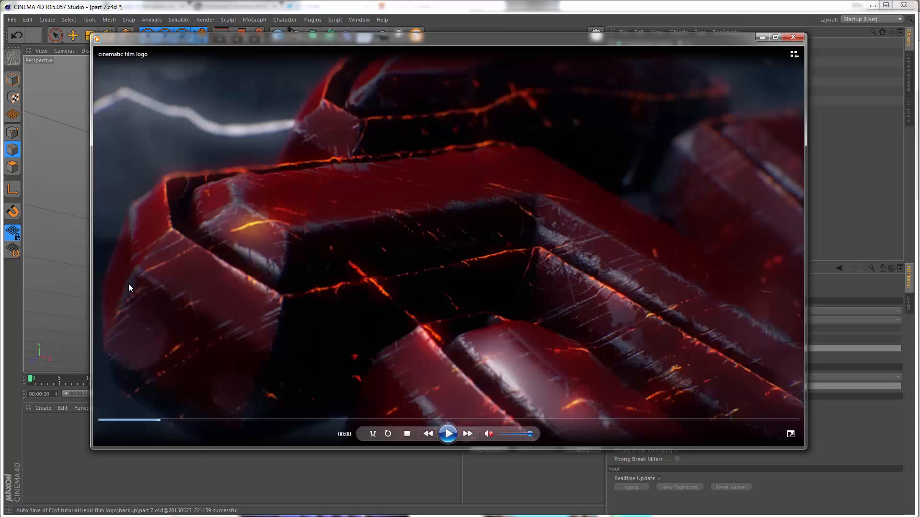
{"action": "left_click", "coordinate": [59, 272]}
{"action": "right_click_drag", "start_coordinate": [233, 173], "coordinate": [283, 99], "text": "alt"}
{"action": "middle_click_drag", "start_coordinate": [284, 98], "coordinate": [208, 187], "text": "alt"}
{"action": "right_click_drag", "start_coordinate": [209, 187], "coordinate": [186, 254], "text": "alt"}
{"action": "left_click_drag", "start_coordinate": [266, 269], "coordinate": [322, 262], "text": "alt"}
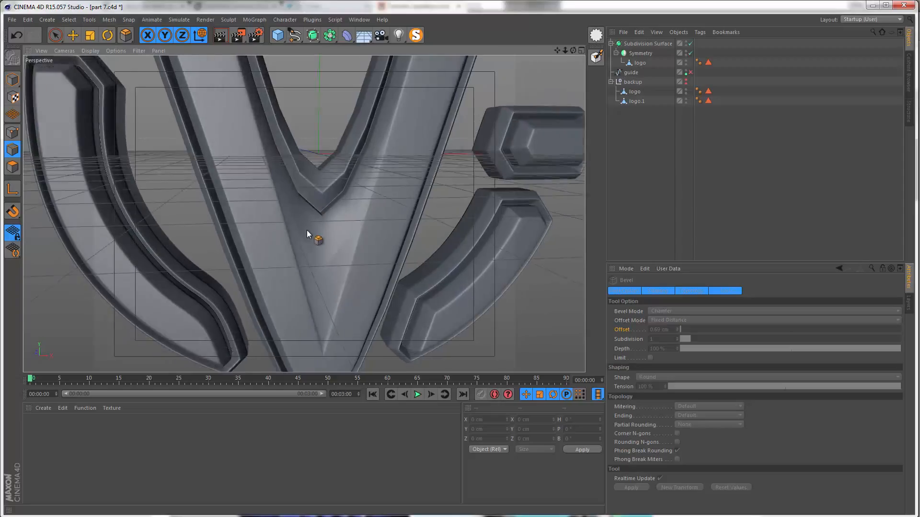
{"action": "left_click_drag", "start_coordinate": [307, 231], "coordinate": [314, 318], "text": "alt"}
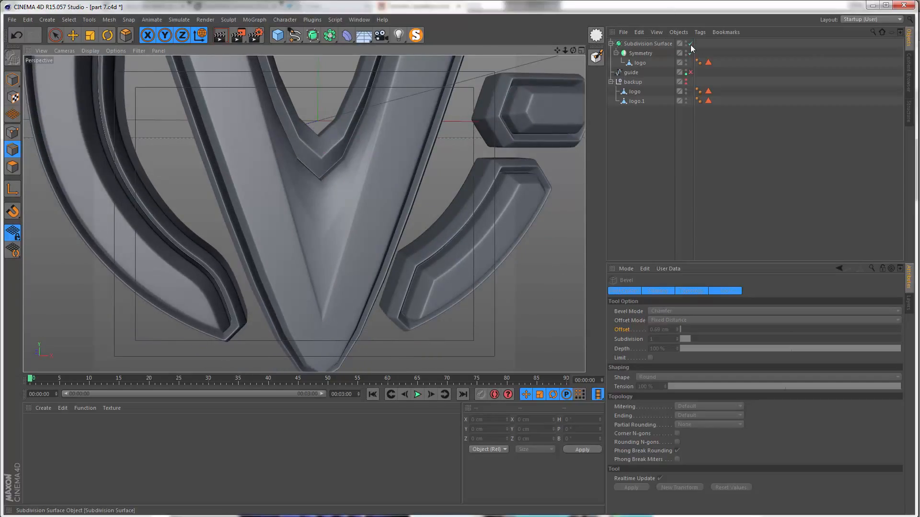
Step: Disable Subdivision Surface and Symmetry, and loop-select the logo's two edge lines from the V's inner junction to its bottom corners
{"action": "left_click_drag", "start_coordinate": [691, 43], "coordinate": [691, 52]}
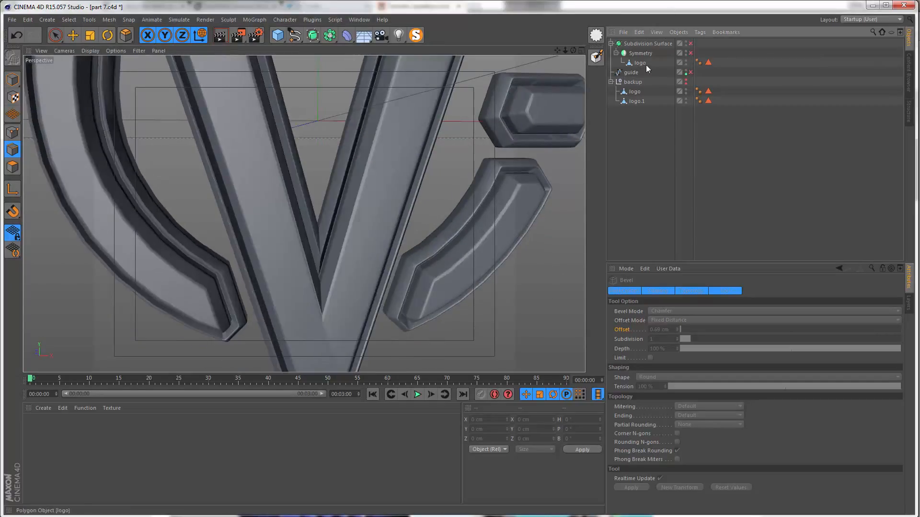
{"action": "left_click", "coordinate": [633, 65]}
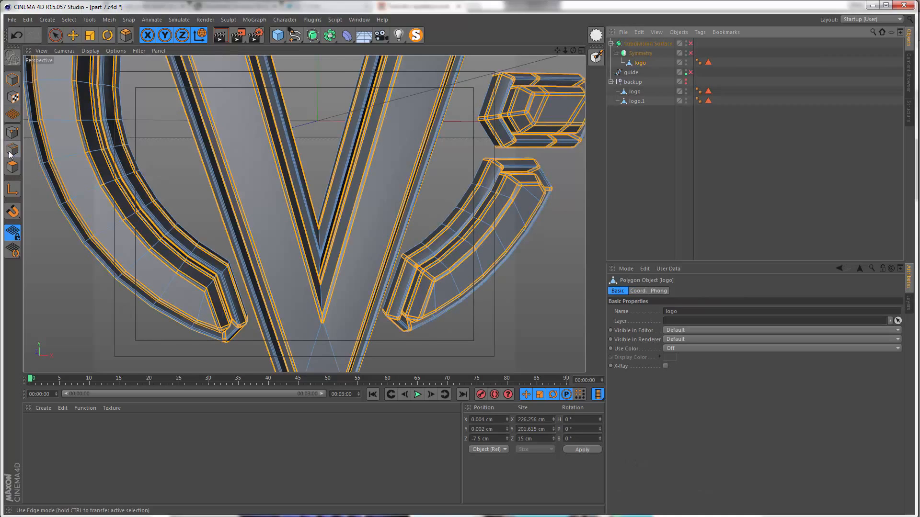
{"action": "key", "text": "u"}
{"action": "key", "text": "l"}
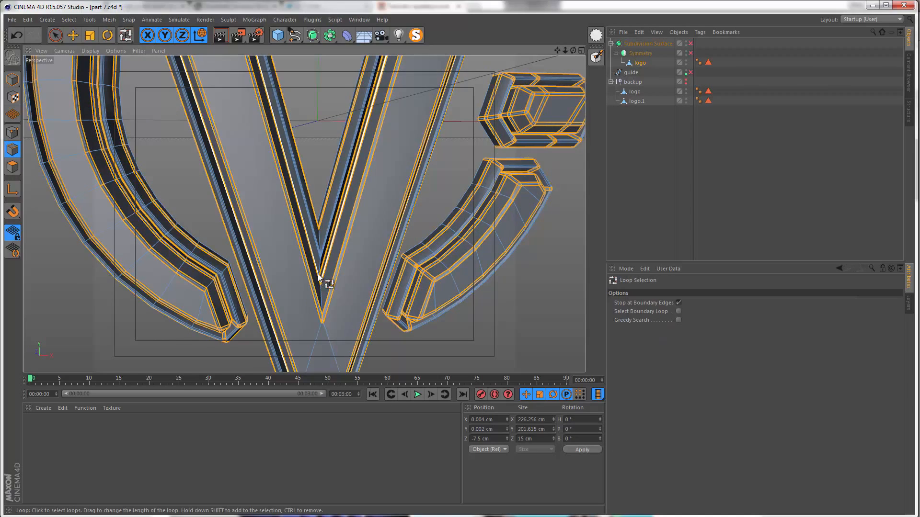
{"action": "scroll", "coordinate": [322, 241], "scroll_direction": "up", "scroll_amount": 6}
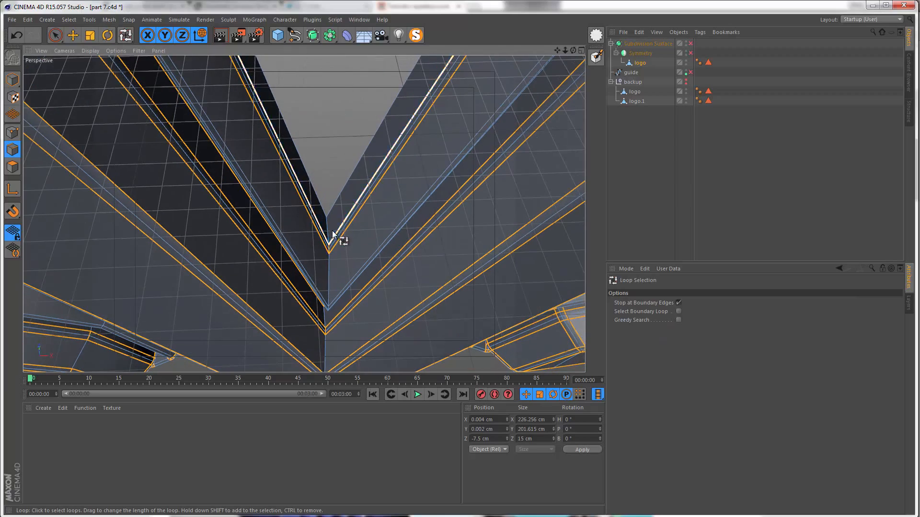
{"action": "left_click", "coordinate": [330, 232]}
{"action": "scroll", "coordinate": [322, 328], "scroll_direction": "down", "scroll_amount": 8}
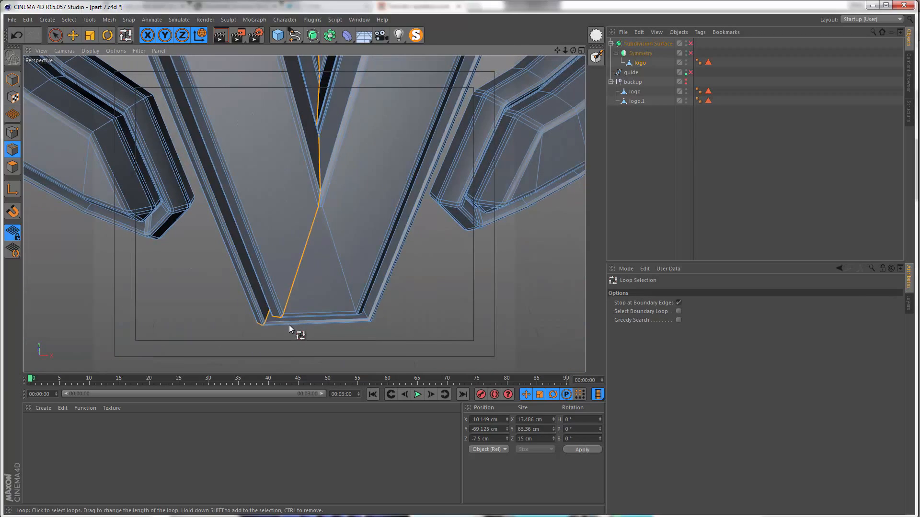
{"action": "left_click_drag", "start_coordinate": [448, 321], "coordinate": [269, 274], "text": "alt"}
{"action": "left_click_drag", "start_coordinate": [318, 314], "coordinate": [387, 279], "text": "alt"}
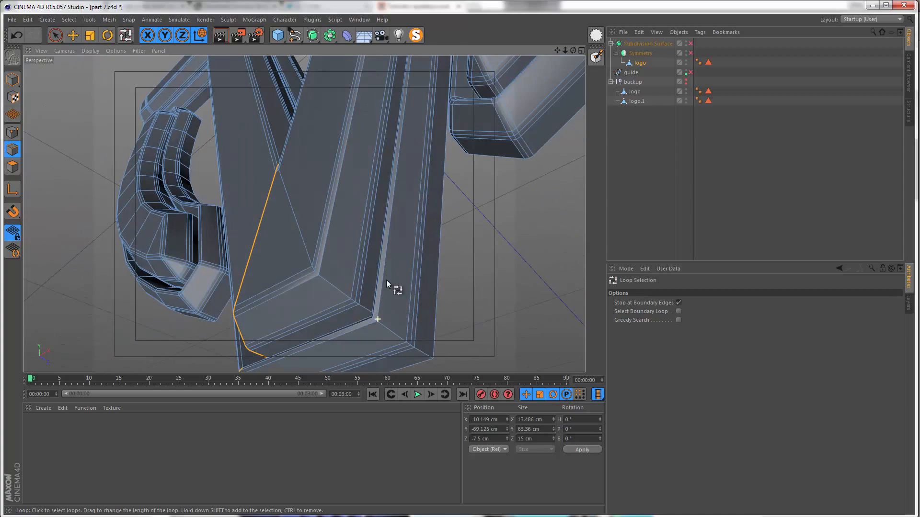
{"action": "left_click", "coordinate": [428, 357], "text": "shift"}
Step: Try beveling the two selected V edge loops with offsets of about 0.62 cm and 0.37 cm, undoing the first attempt
{"action": "left_click_drag", "start_coordinate": [261, 220], "coordinate": [326, 249], "text": "alt"}
{"action": "right_click", "coordinate": [320, 248]}
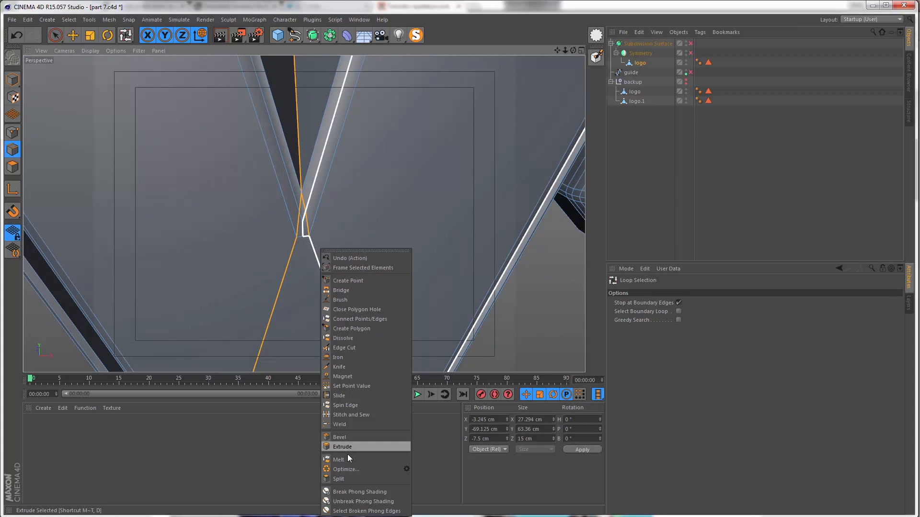
{"action": "left_click", "coordinate": [350, 437]}
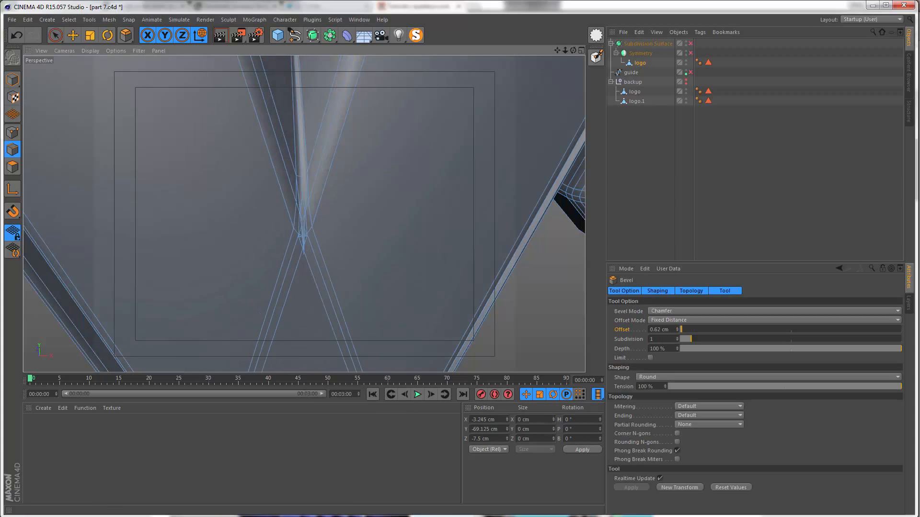
{"action": "key", "text": "ctrl+z"}
{"action": "left_click_drag", "start_coordinate": [256, 280], "coordinate": [284, 199], "text": "alt"}
{"action": "right_click_drag", "start_coordinate": [307, 232], "coordinate": [260, 223], "text": "alt"}
{"action": "middle_click_drag", "start_coordinate": [260, 224], "coordinate": [269, 268], "text": "alt"}
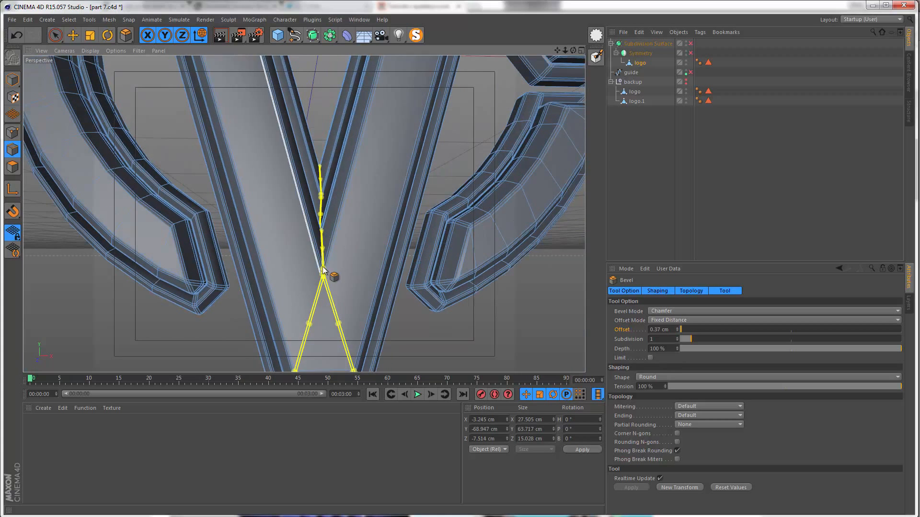
Step: Step back through the history to before the border-edge bevel, with the logo's border edges still selected
{"action": "key", "text": "ctrl+z"}
{"action": "key", "text": "ctrl+z"}
{"action": "key", "text": "ctrl+z"}
{"action": "key", "text": "ctrl+z"}
{"action": "key", "text": "ctrl+z"}
{"action": "key", "text": "ctrl+z"}
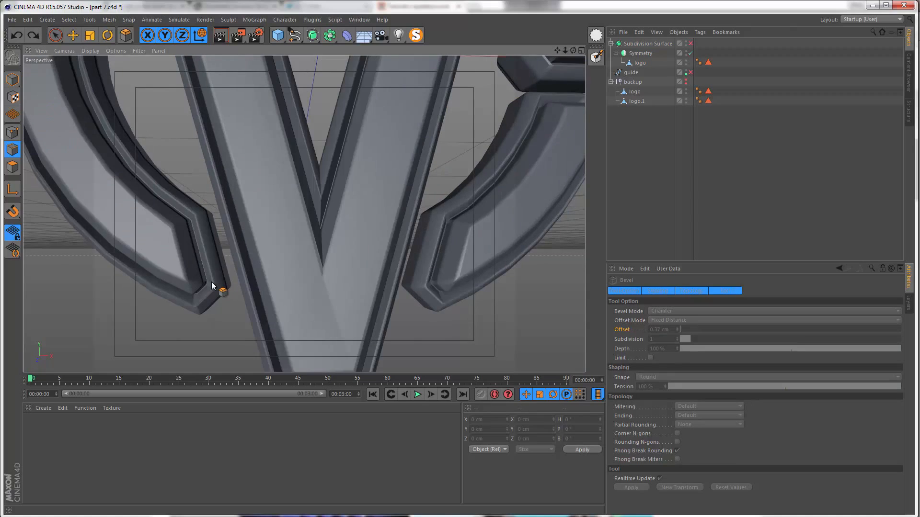
{"action": "key", "text": "ctrl+y"}
{"action": "key", "text": "ctrl+y"}
{"action": "key", "text": "ctrl+y"}
{"action": "key", "text": "ctrl+y"}
{"action": "key", "text": "ctrl+y"}
{"action": "key", "text": "ctrl+y"}
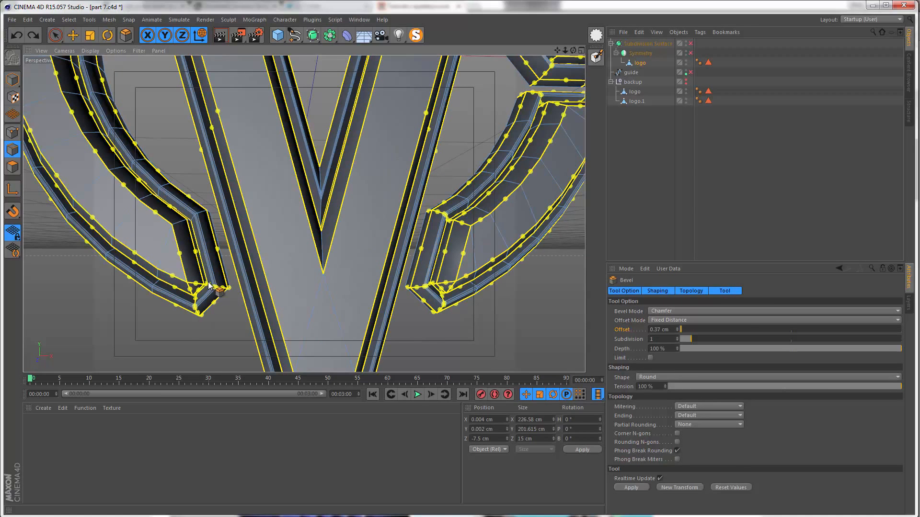
Step: Add the two edge loops running from the V's inner junction to its bottom corners to the border-edge selection
{"action": "middle_click_drag", "start_coordinate": [318, 277], "coordinate": [314, 267], "text": "alt"}
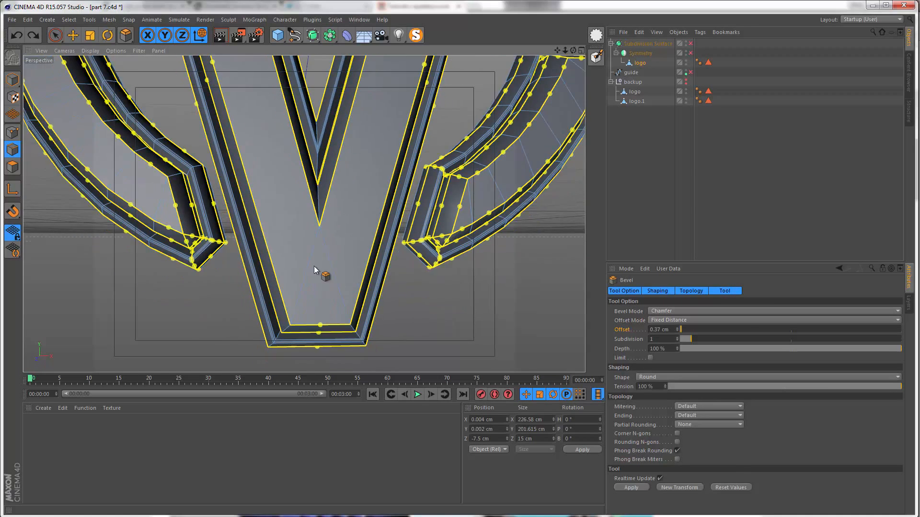
{"action": "left_click_drag", "start_coordinate": [315, 266], "coordinate": [306, 254], "text": "alt"}
{"action": "key", "text": "u"}
{"action": "key", "text": "l"}
{"action": "left_click", "coordinate": [329, 259]}
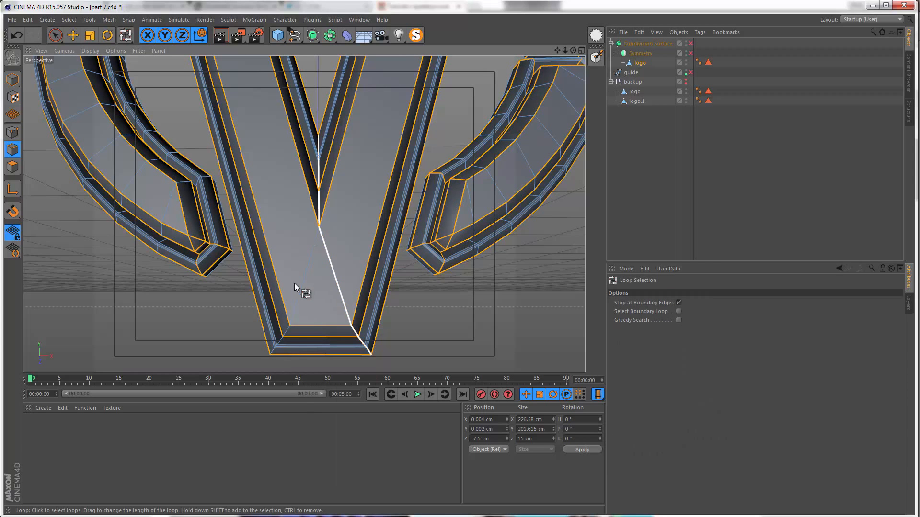
{"action": "left_click", "coordinate": [280, 343], "text": "shift"}
{"action": "left_click_drag", "start_coordinate": [279, 343], "coordinate": [290, 215], "text": "alt"}
{"action": "scroll", "coordinate": [290, 214], "scroll_direction": "up", "scroll_amount": 3}
{"action": "key", "text": "space"}
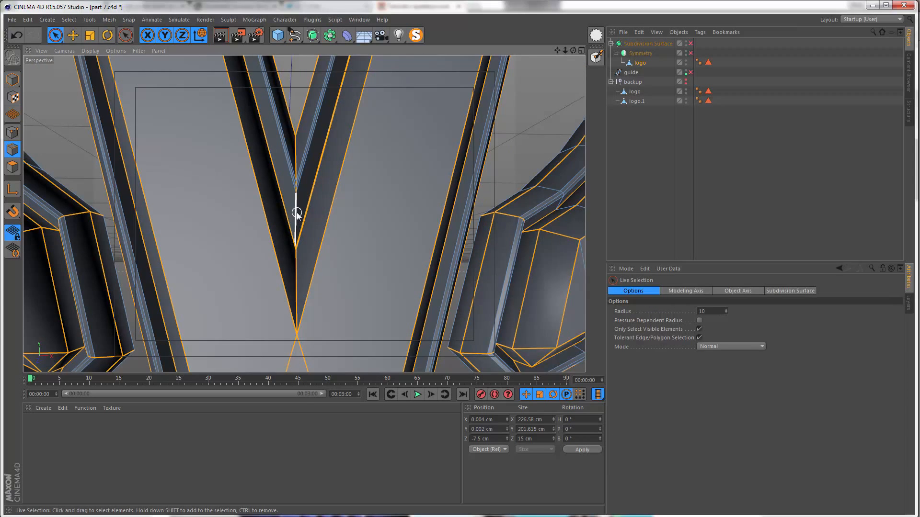
Step: Bevel all selected edges with a 0.7 cm offset and a subdivision of 1
{"action": "right_click", "coordinate": [298, 212]}
{"action": "left_click", "coordinate": [324, 402]}
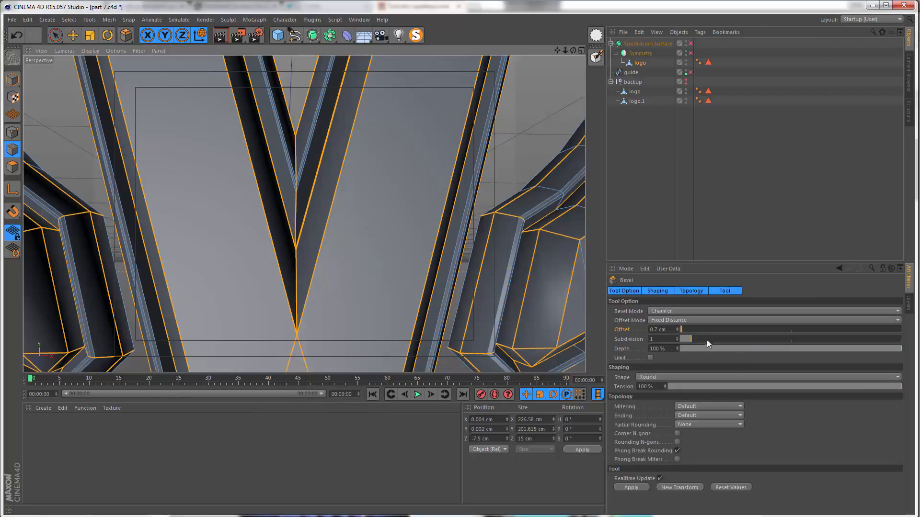
{"action": "left_click", "coordinate": [669, 330]}
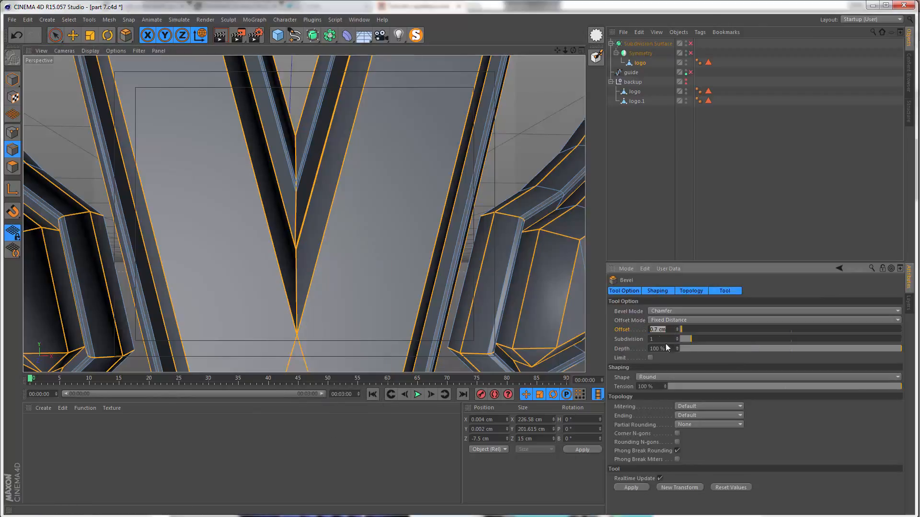
{"action": "key", "text": "Tab"}
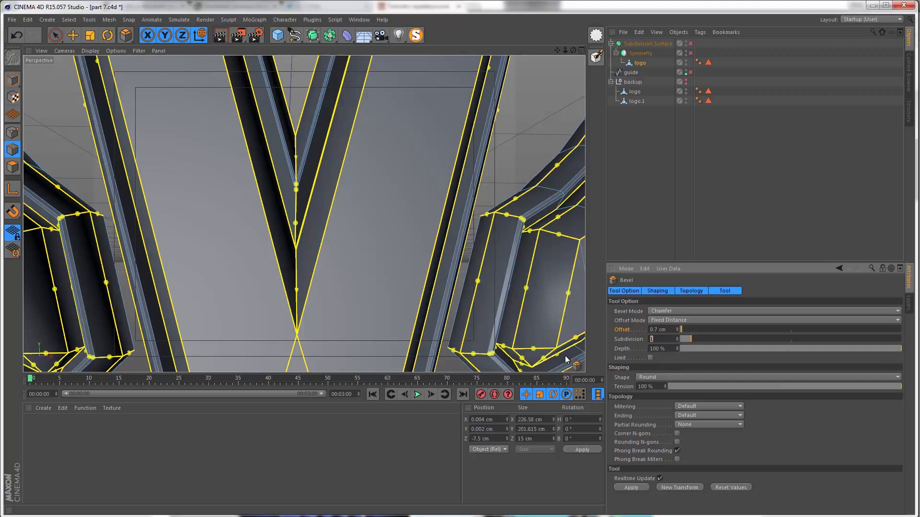
{"action": "left_click", "coordinate": [631, 487]}
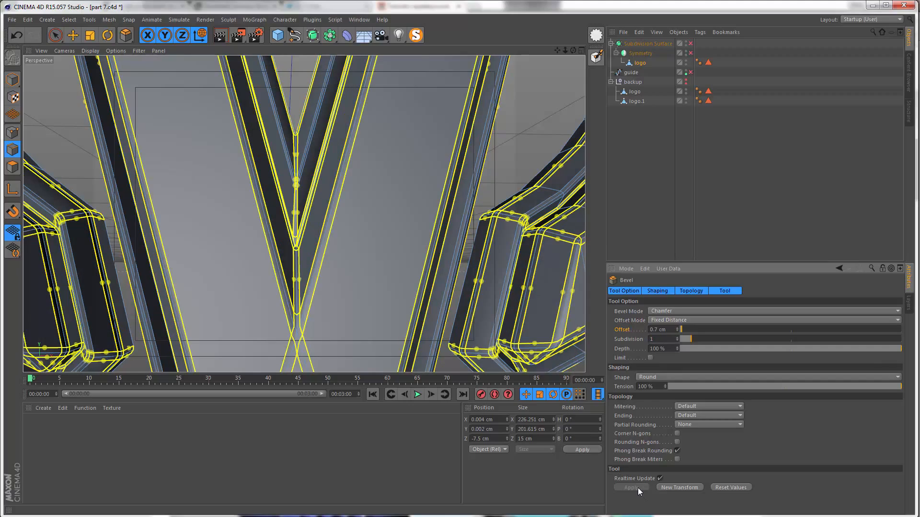
{"action": "scroll", "coordinate": [307, 245], "scroll_direction": "down", "scroll_amount": 6}
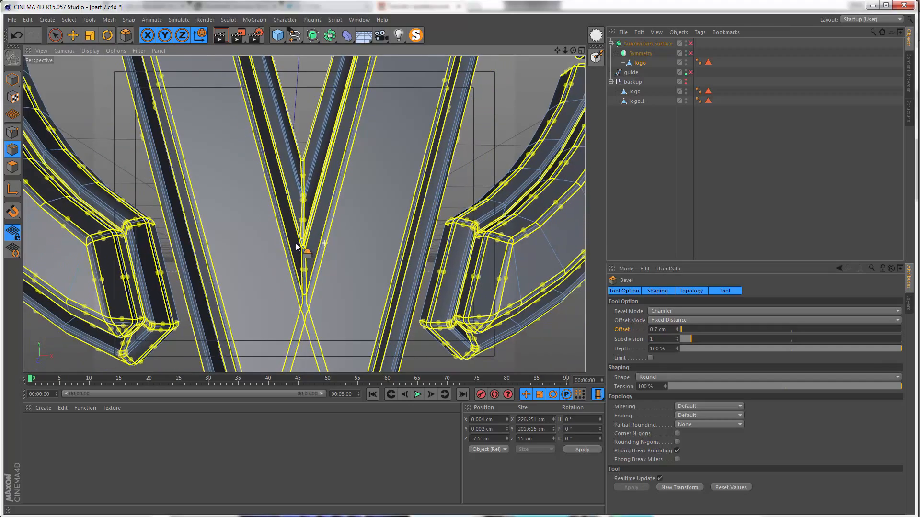
{"action": "scroll", "coordinate": [275, 247], "scroll_direction": "down", "scroll_amount": 4}
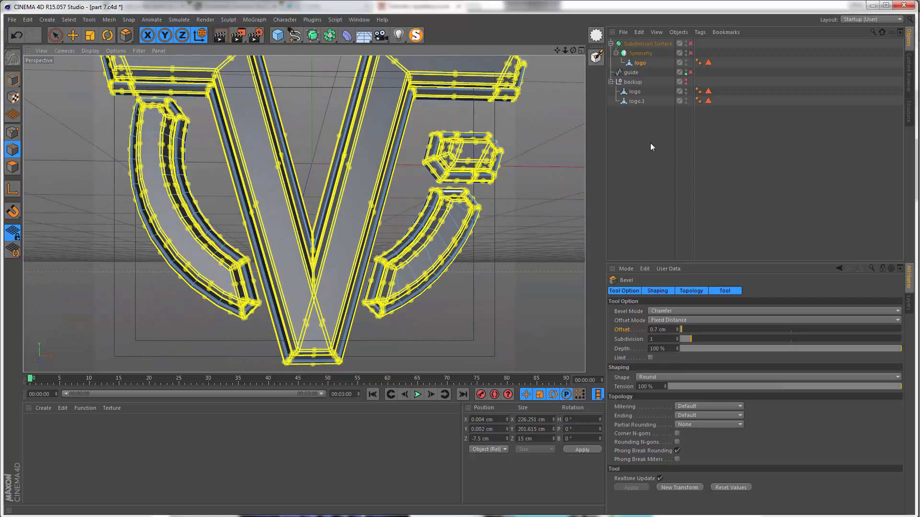
Step: Enable the Symmetry and Subdivision Surface objects and view the whole smoothed logo from the front
{"action": "left_click", "coordinate": [690, 52]}
{"action": "left_click", "coordinate": [691, 43]}
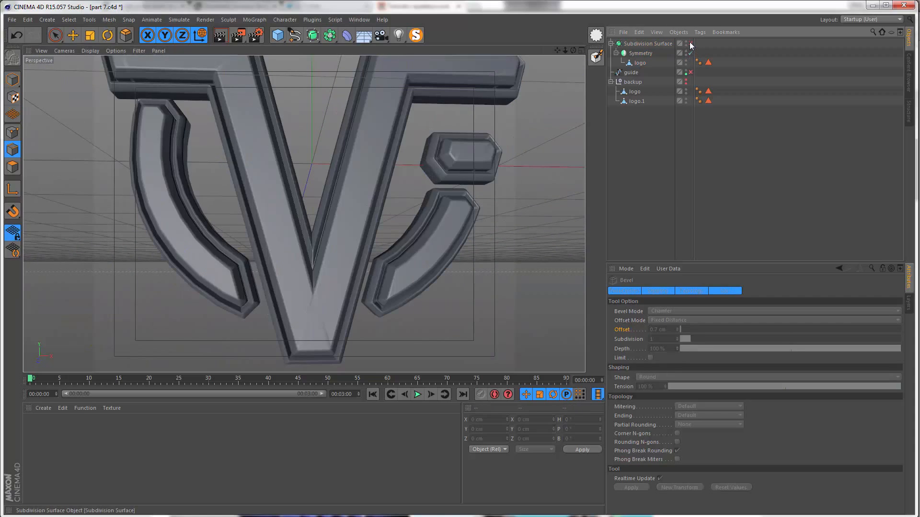
{"action": "scroll", "coordinate": [322, 267], "scroll_direction": "down", "scroll_amount": 4}
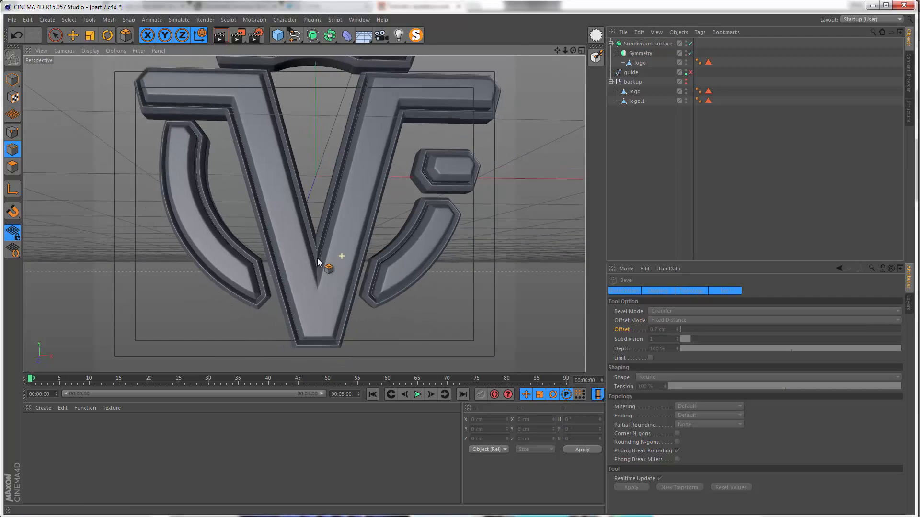
{"action": "middle_click_drag", "start_coordinate": [320, 270], "coordinate": [321, 276], "text": "alt"}
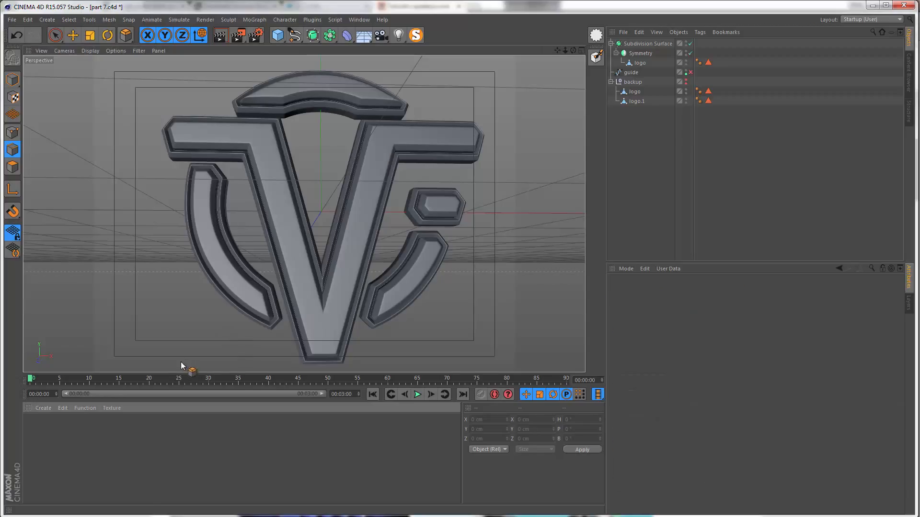
Step: Switch to the cinematic film logo video in the media player for reference
{"action": "left_click", "coordinate": [113, 516]}
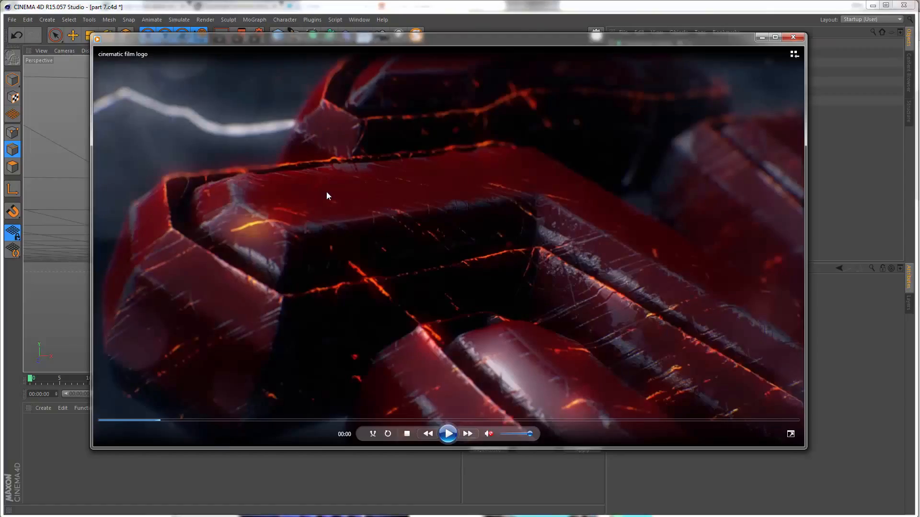